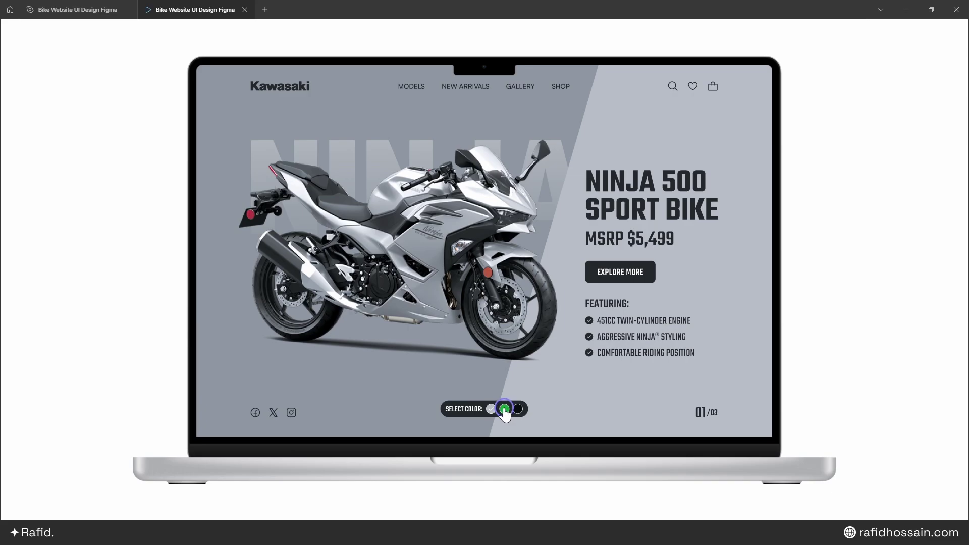
# - Preview the green, black and silver colour variants in the bike website prototype and close the preview
pyautogui.click(504, 409)
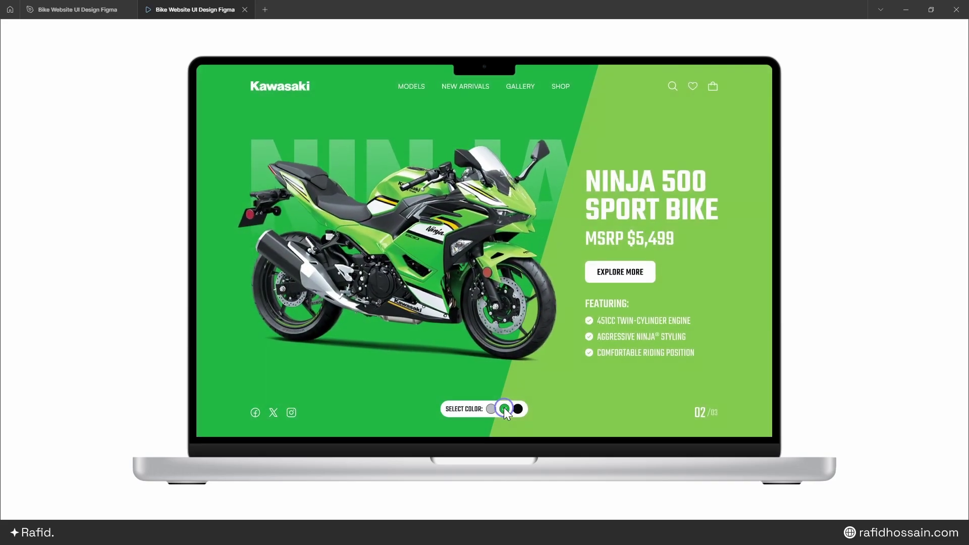
pyautogui.click(517, 408)
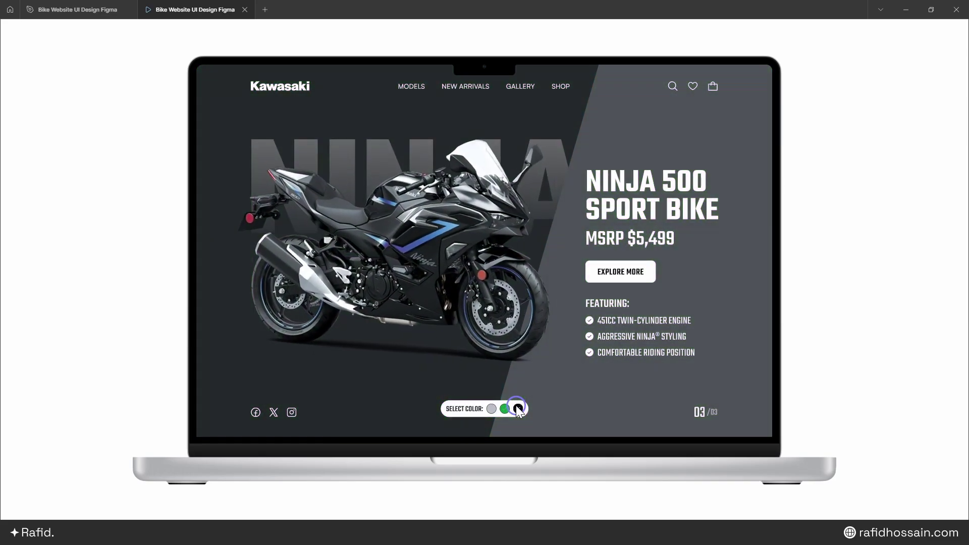
pyautogui.click(504, 408)
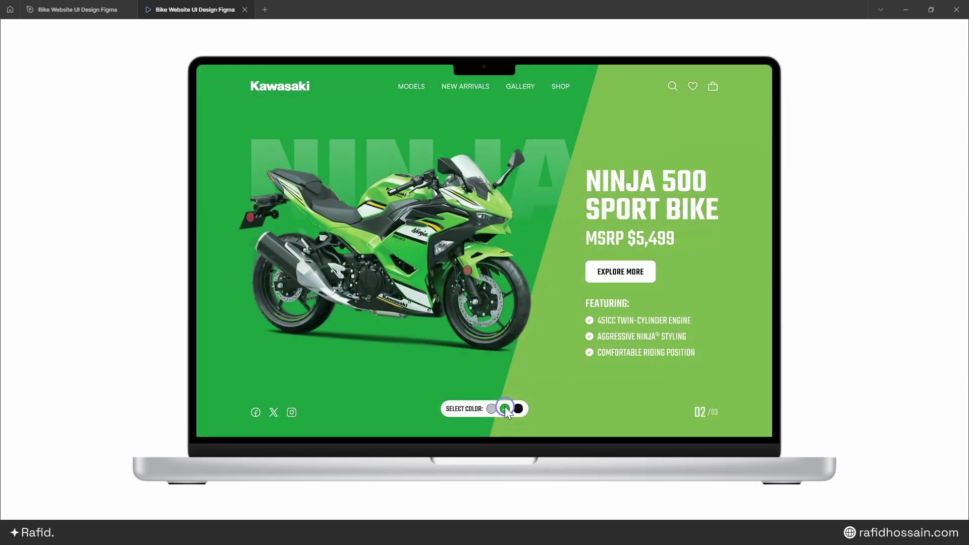
pyautogui.click(491, 408)
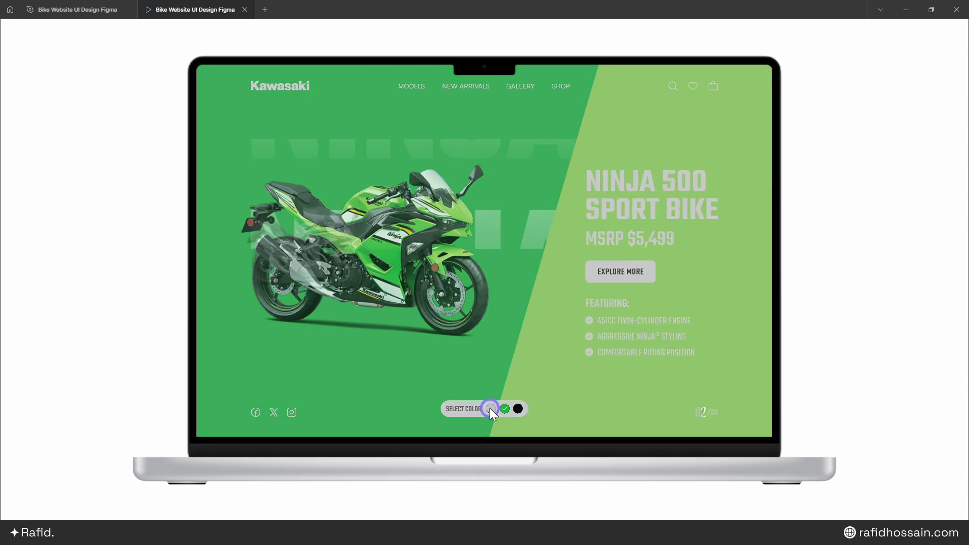
pyautogui.hotkey('ctrl', 'w')
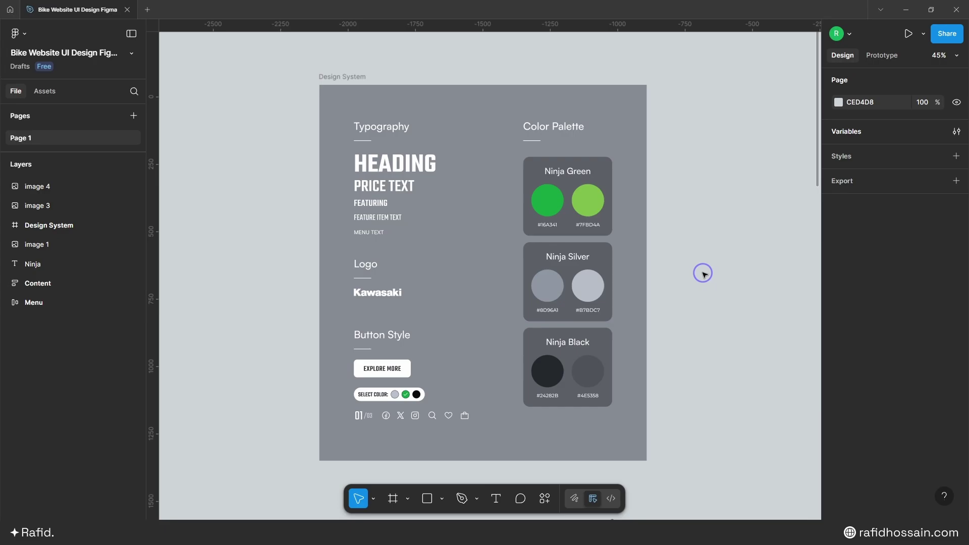
# - Add a MacBook Pro 16" frame (1728 × 1117) on the empty canvas beside the Design System frame
pyautogui.hscroll(5, 810, 195)
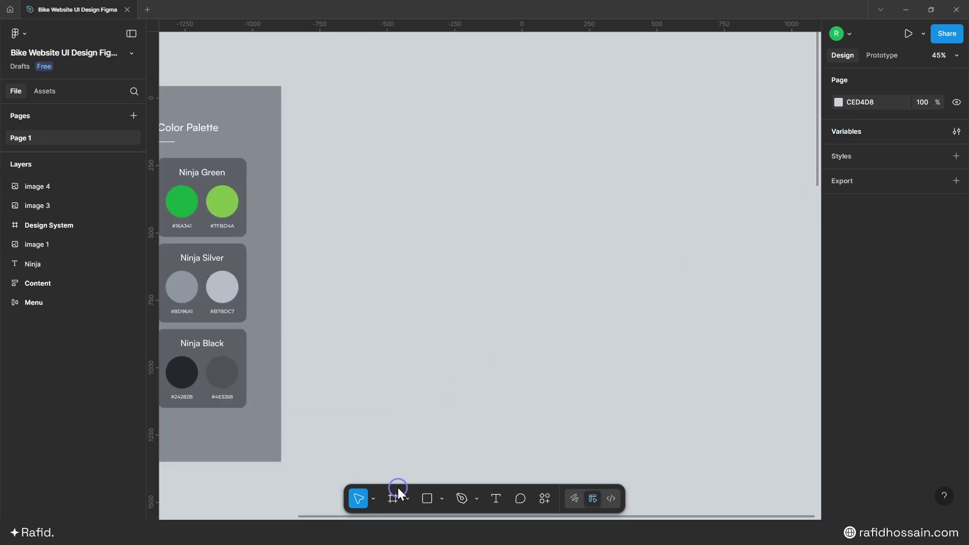
pyautogui.click(398, 489)
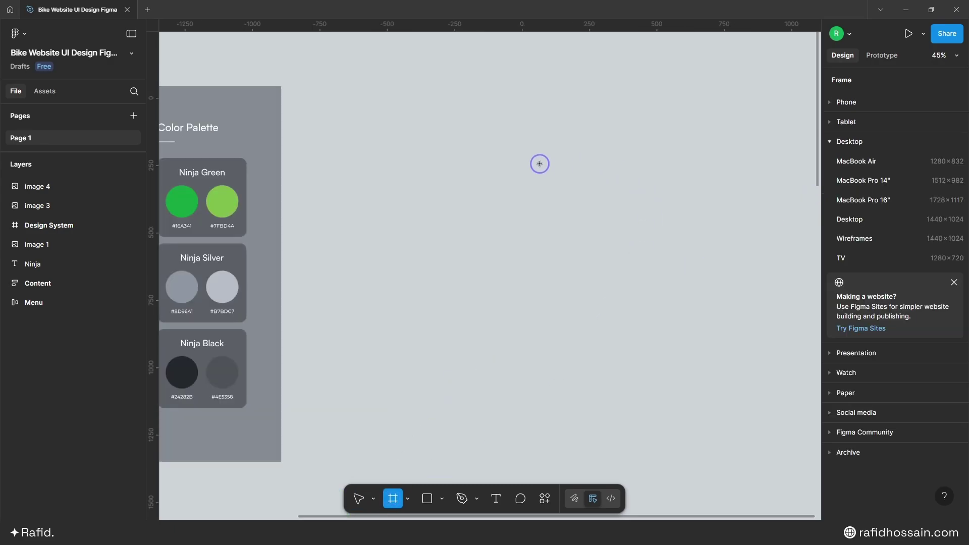
pyautogui.click(888, 199)
pyautogui.moveTo(345, 106); pyautogui.dragTo(423, 77)
# - Rename the new MacBook frame to Ninja Green
pyautogui.doubleClick(410, 78)
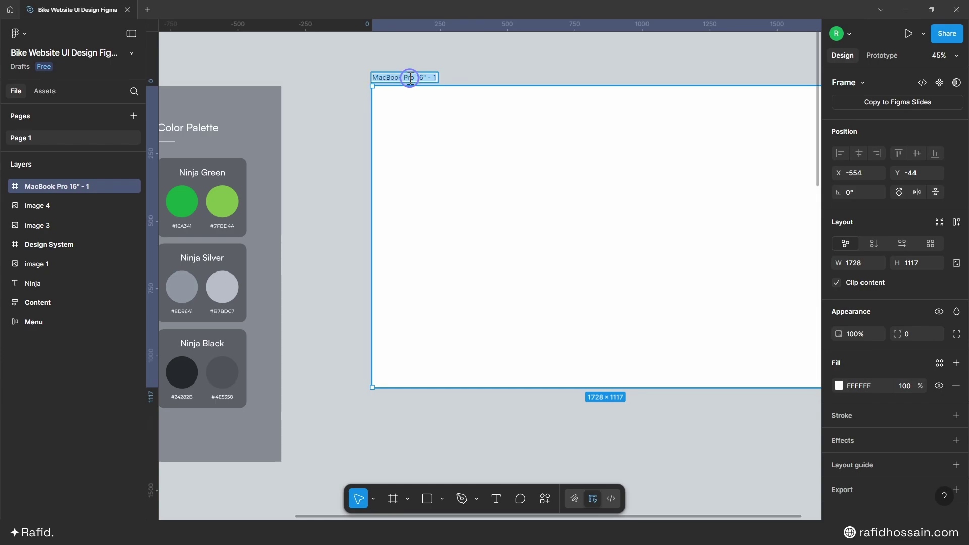
pyautogui.write('Ni')
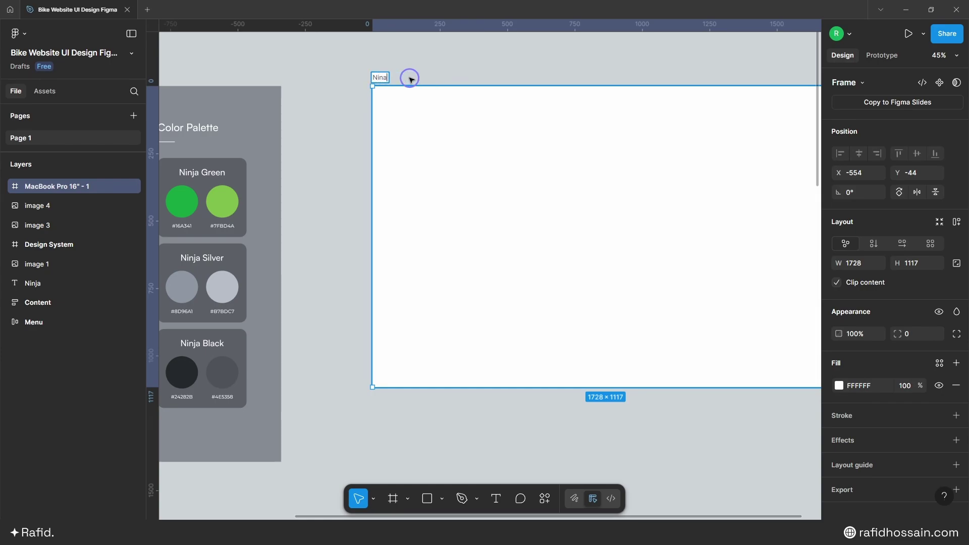
pyautogui.write('nja Green')
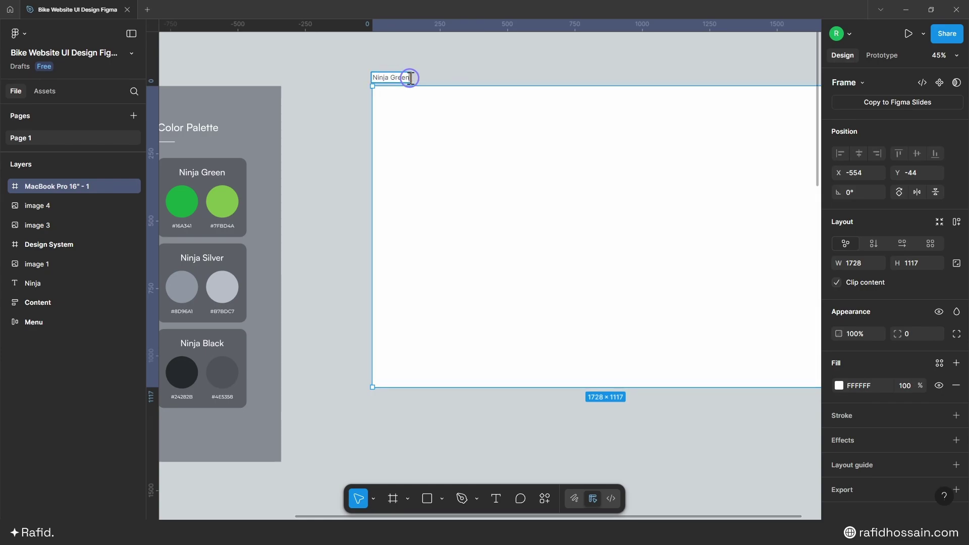
pyautogui.click(448, 69)
pyautogui.scroll(-1, 348, 75)
pyautogui.scroll(2, 679, 112)
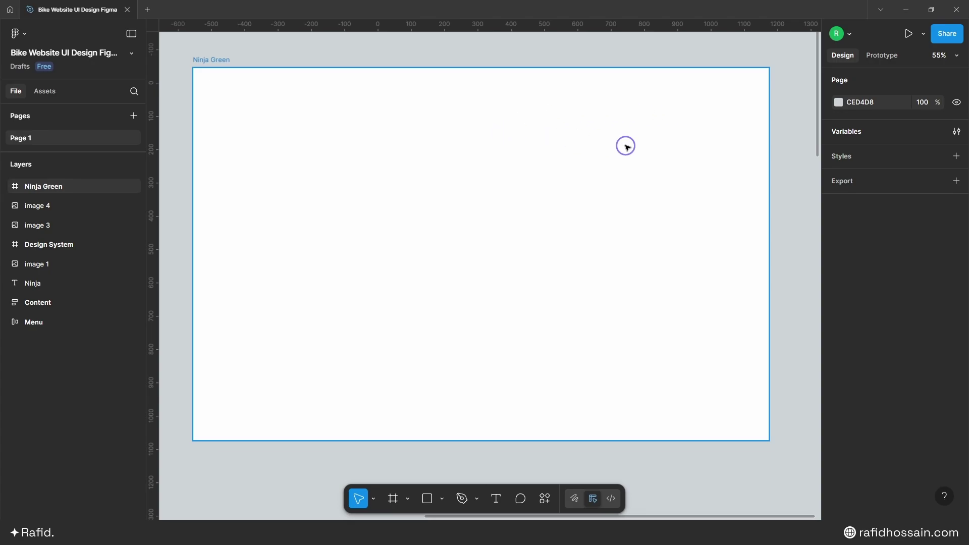
# - Add a layout guide to the Ninja Green frame and make it a Columns guide with a count of 12
pyautogui.scroll(-2, 625, 145)
pyautogui.click(467, 153)
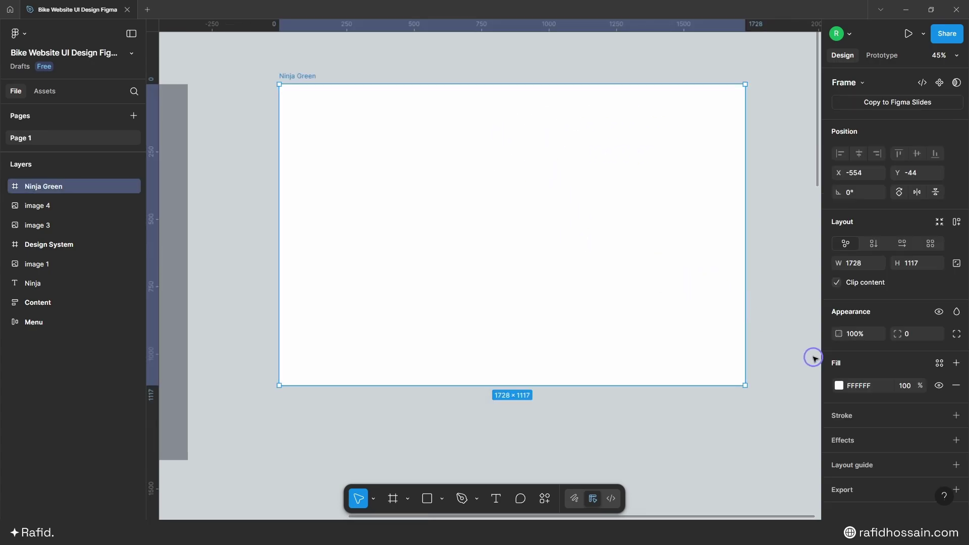
pyautogui.click(870, 464)
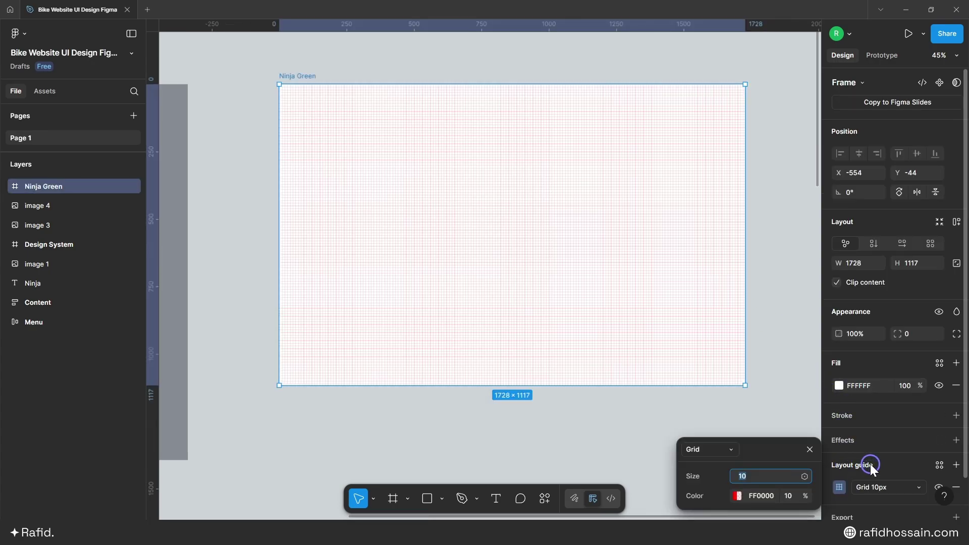
pyautogui.click(716, 449)
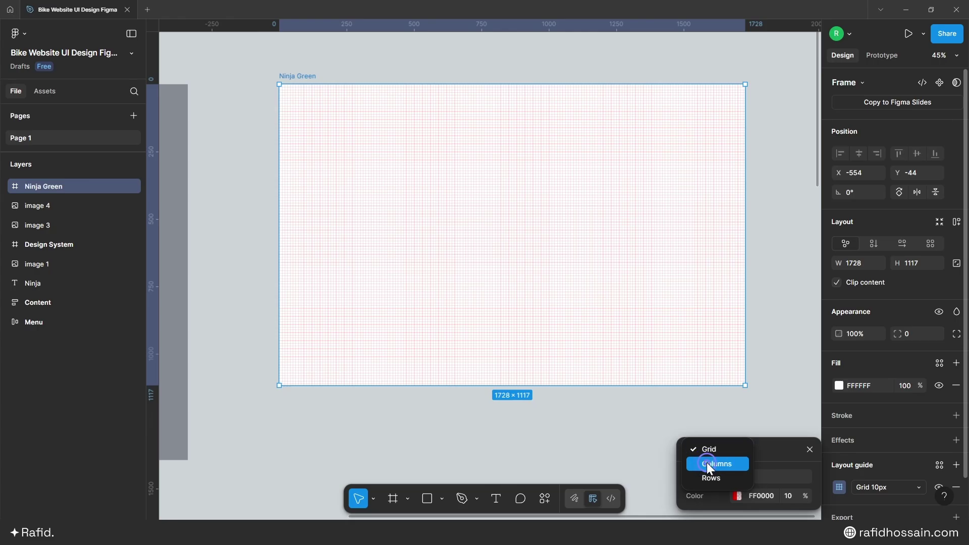
pyautogui.click(707, 461)
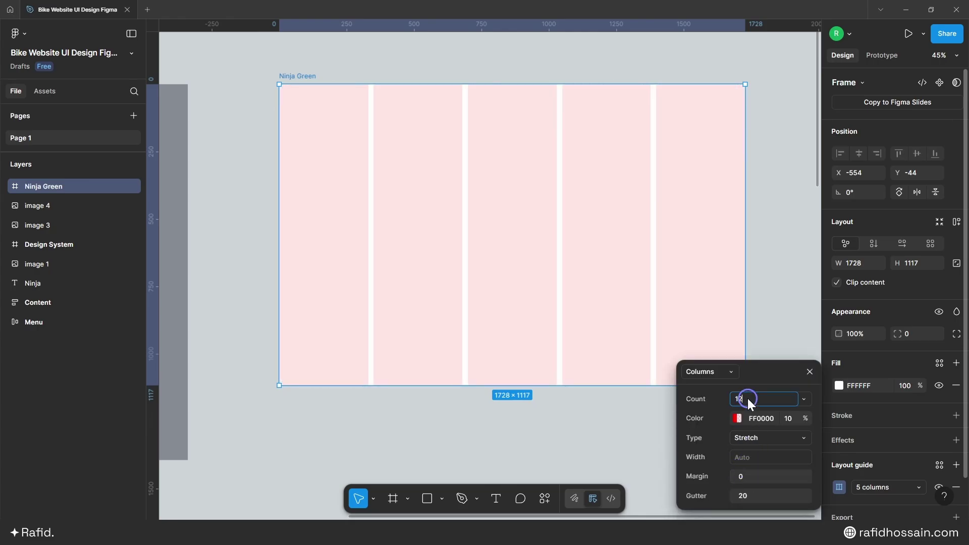
pyautogui.click(746, 398)
pyautogui.write('12')
pyautogui.press('Return')
# - Set the column guide's margin to 164 and its gutter to 30
pyautogui.click(744, 473)
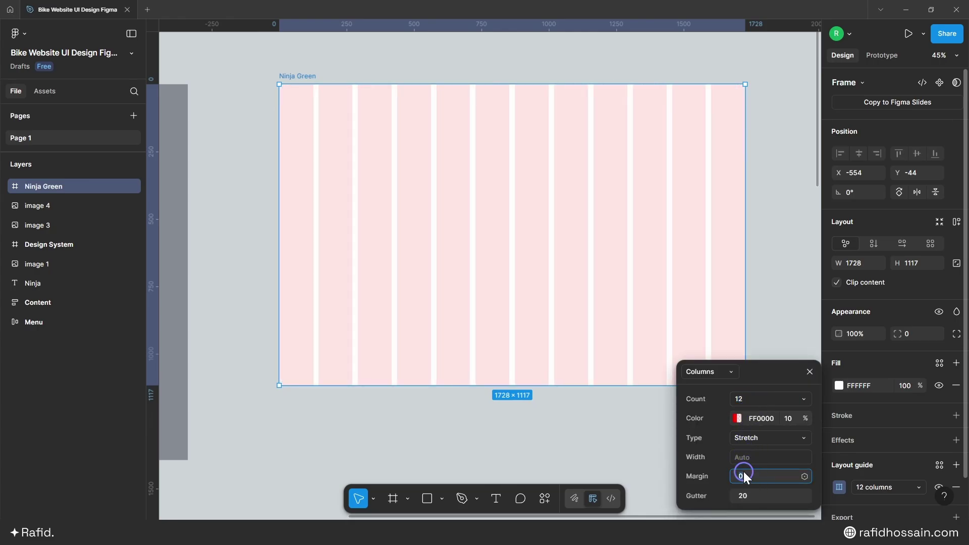
pyautogui.write('164')
pyautogui.press('Return')
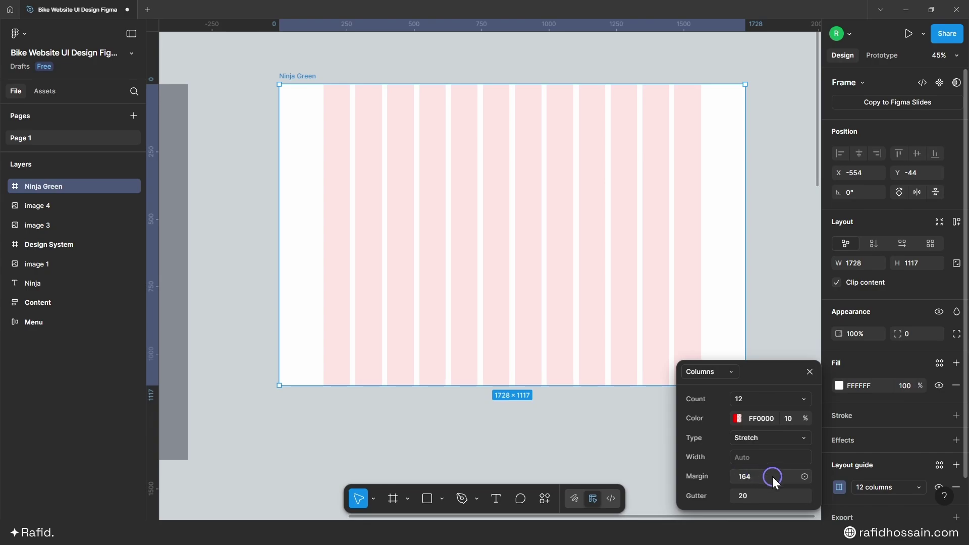
pyautogui.click(767, 494)
pyautogui.write('30')
pyautogui.press('Return')
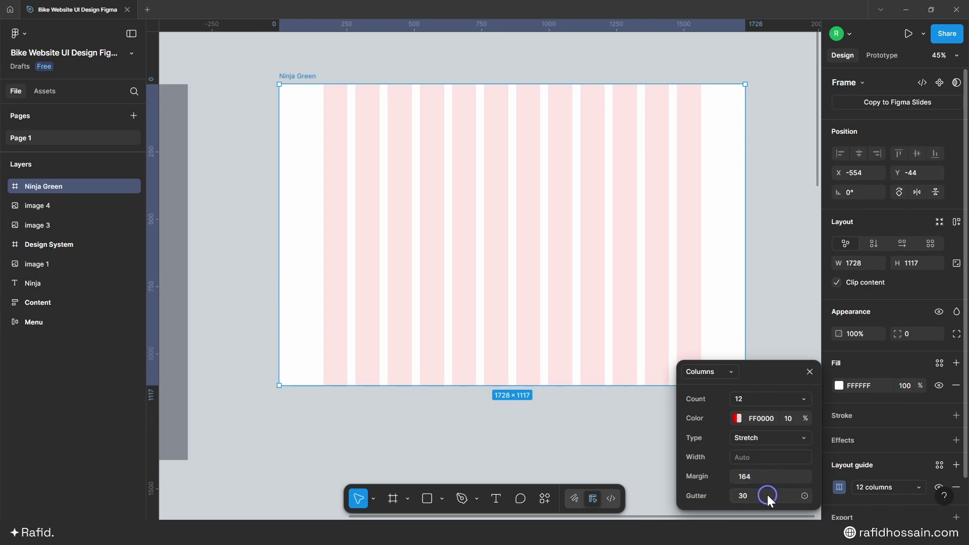
# - Change the column guide's colour to a neutral grey
pyautogui.click(736, 419)
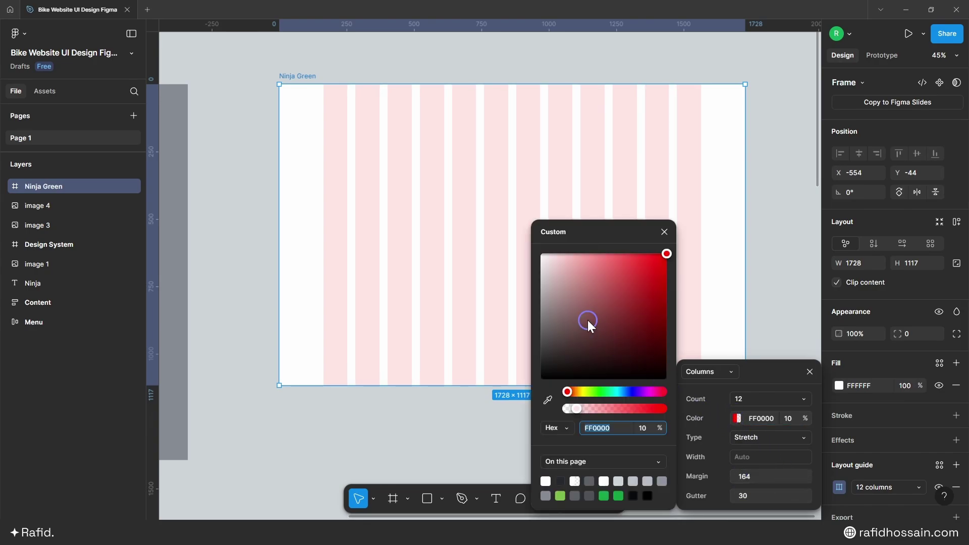
pyautogui.moveTo(587, 320); pyautogui.dragTo(530, 321)
pyautogui.click(666, 232)
pyautogui.click(765, 311)
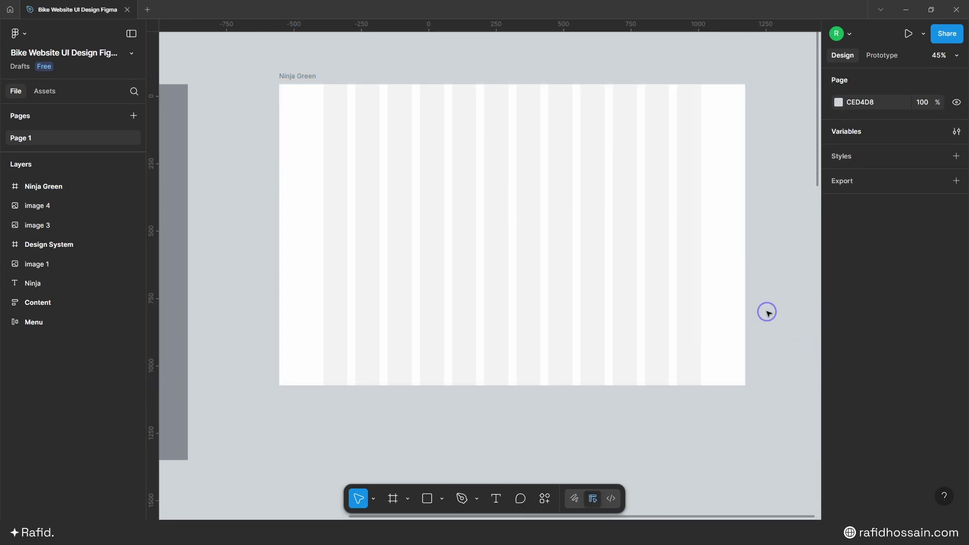
# - Fill the Ninja Green frame with the library colour Ninja Green 1
pyautogui.click(409, 153)
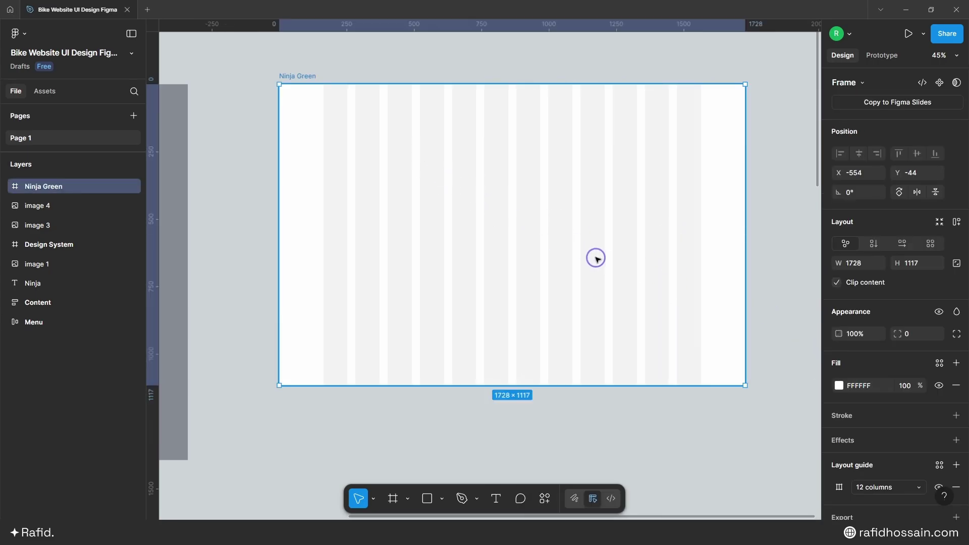
pyautogui.click(838, 386)
pyautogui.click(748, 230)
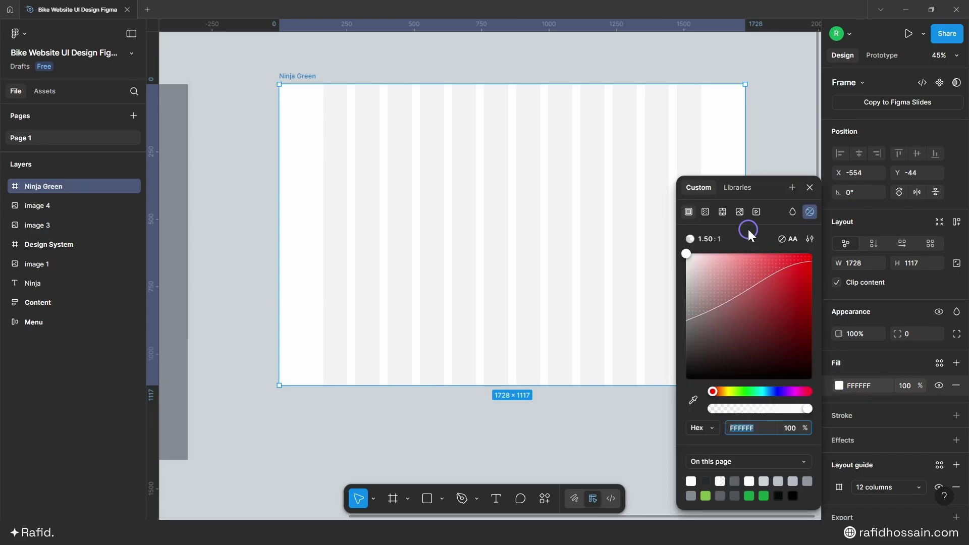
pyautogui.click(739, 187)
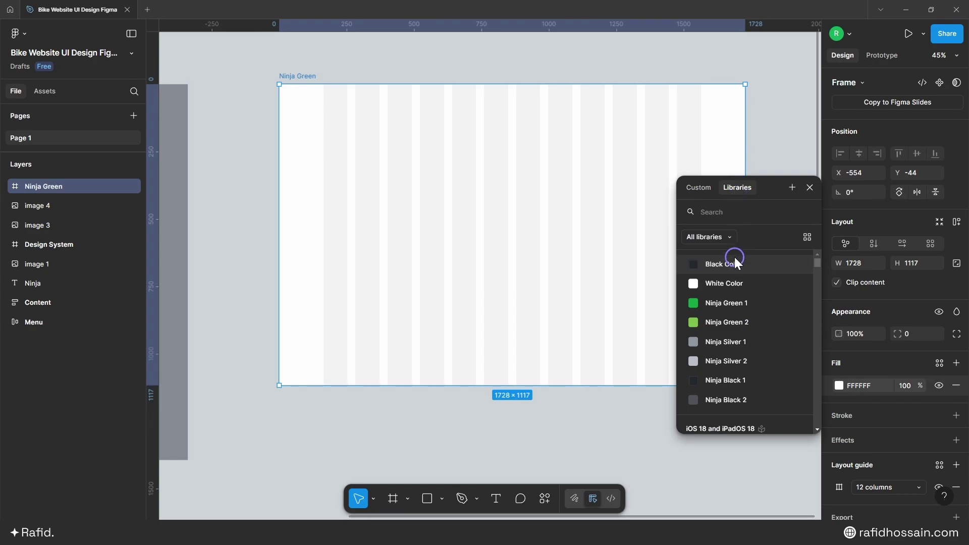
pyautogui.click(737, 302)
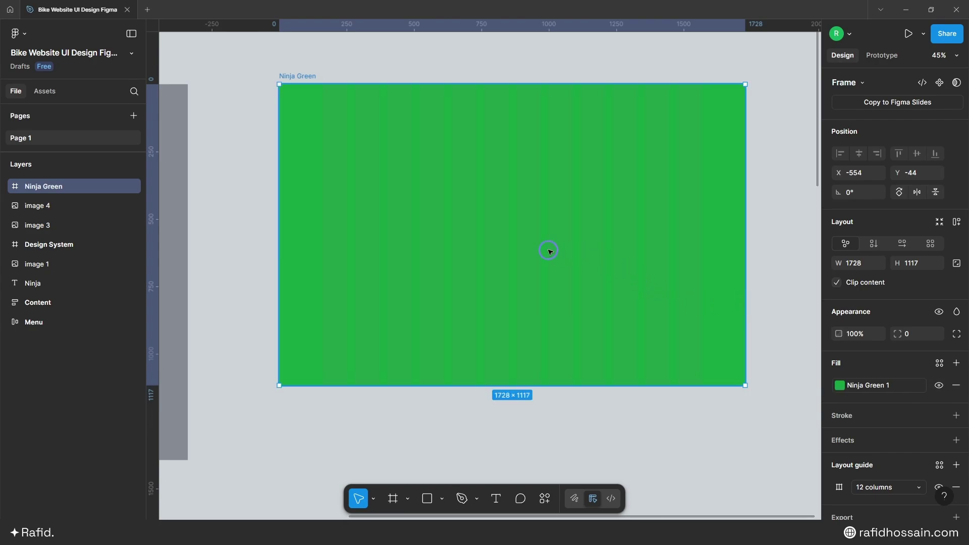
# - Draw a rectangle about 807 px tall in the upper-right part of the Ninja Green frame
pyautogui.moveTo(751, 203); pyautogui.dragTo(724, 207)
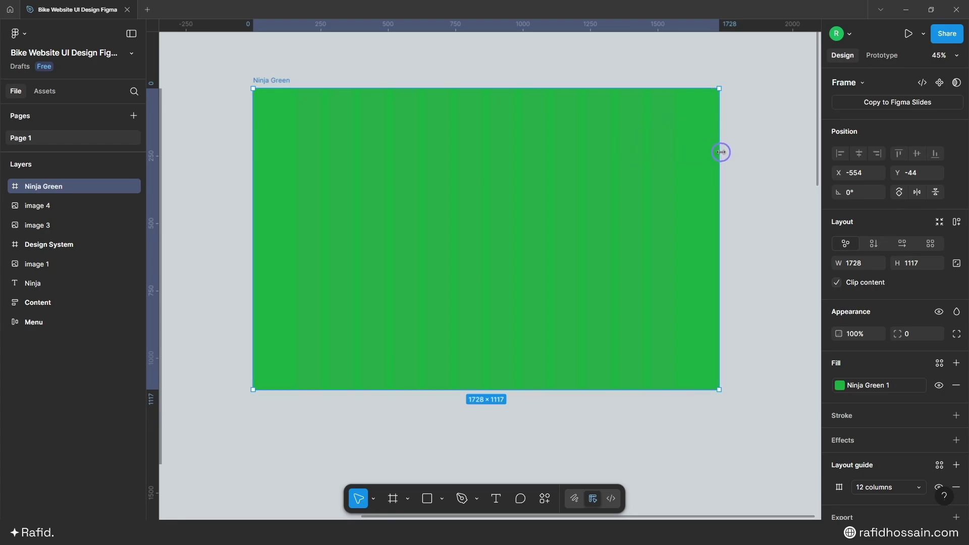
pyautogui.press('r')
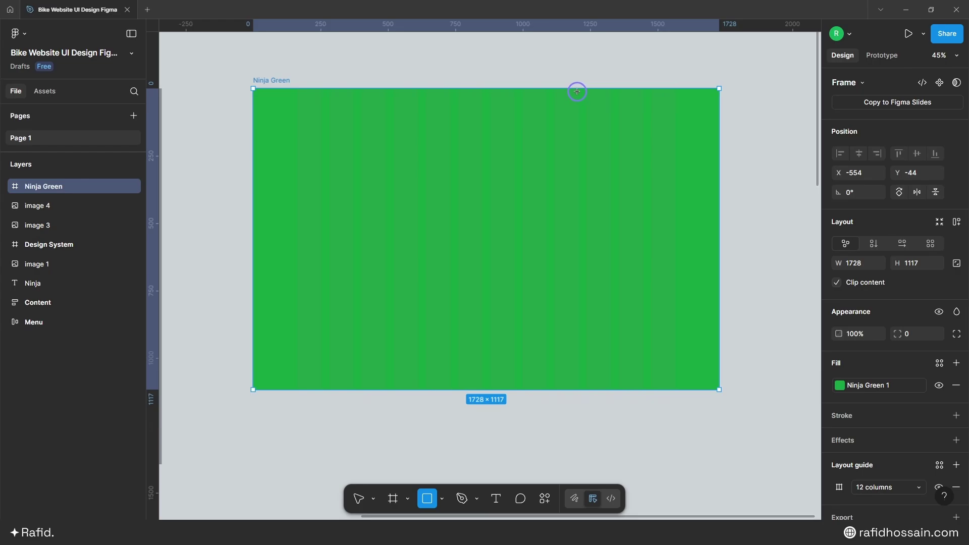
pyautogui.moveTo(577, 91)
pyautogui.mouseDown()
pyautogui.moveTo(647, 251)
pyautogui.moveTo(688, 307)
pyautogui.mouseUp()
pyautogui.click(704, 243)
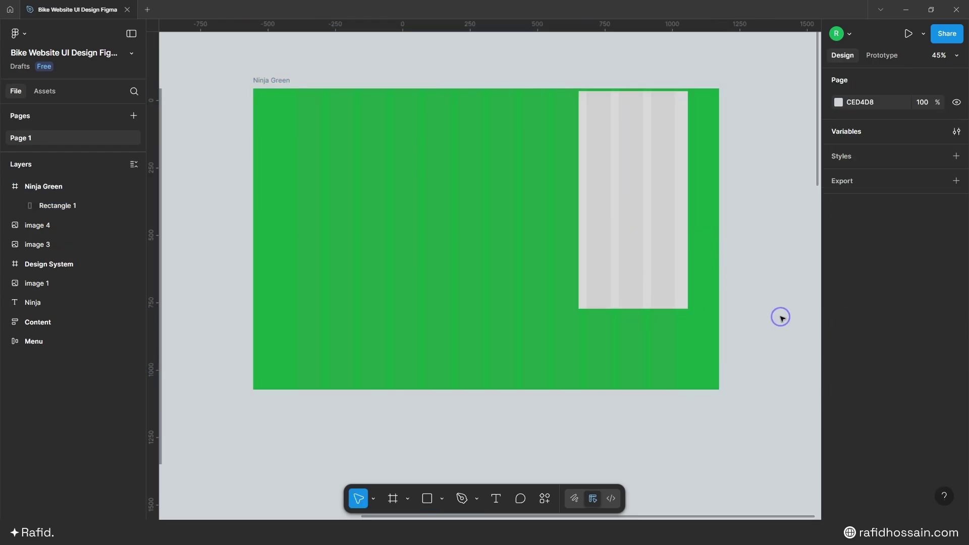
# - Set the Ninja Green frame's column guide colour to white (FFFFFF)
pyautogui.click(268, 80)
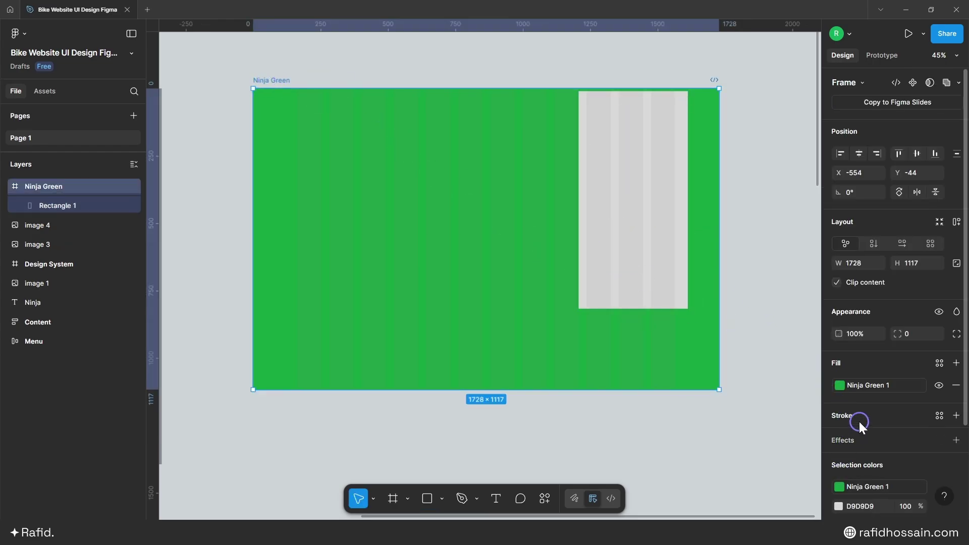
pyautogui.scroll(-2, 847, 437)
pyautogui.scroll(-2, 841, 469)
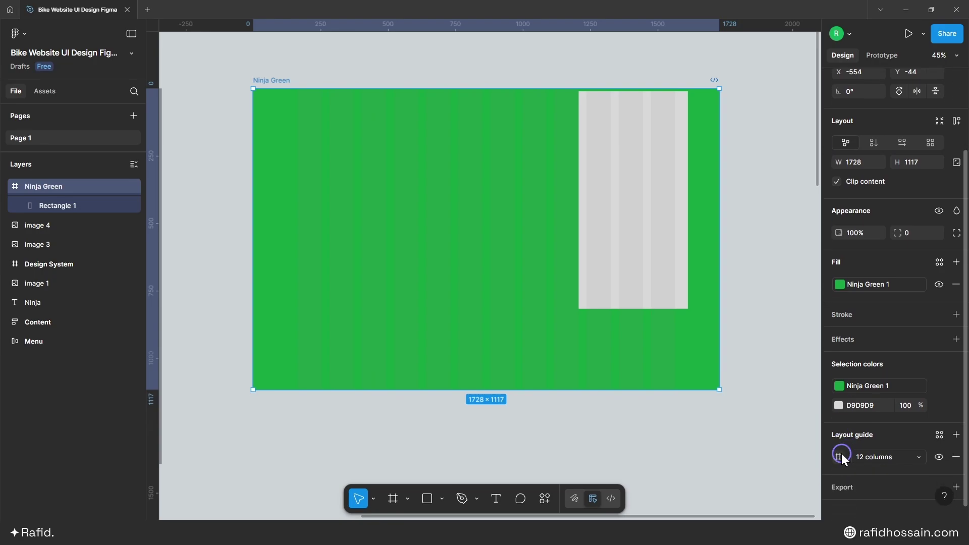
pyautogui.click(839, 456)
pyautogui.click(743, 418)
pyautogui.moveTo(589, 323); pyautogui.dragTo(497, 247)
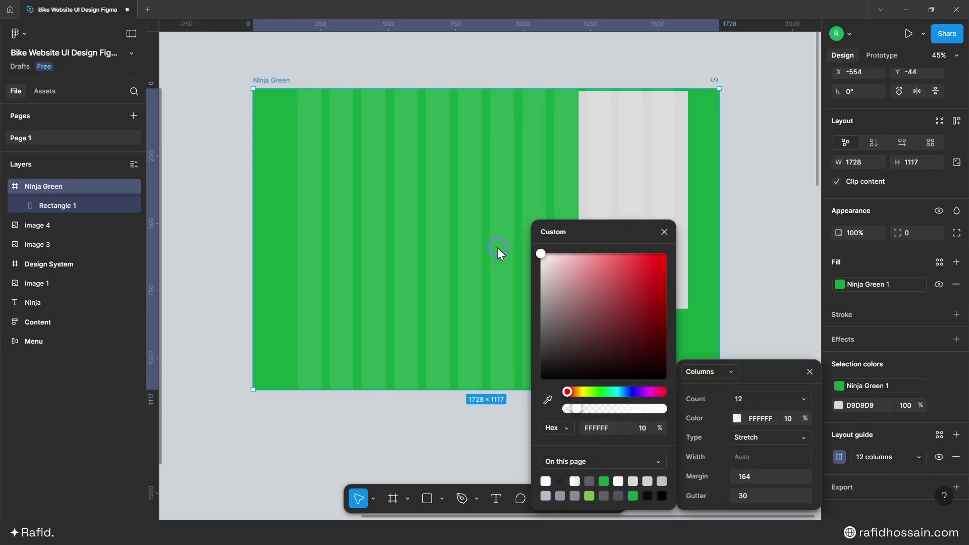
pyautogui.click(663, 233)
# - Align the rectangle with the frame's top edge and extend it to the frame's right and bottom edges, making it 521 × 1117
pyautogui.click(657, 176)
pyautogui.moveTo(657, 176); pyautogui.dragTo(656, 172)
pyautogui.moveTo(689, 212); pyautogui.dragTo(719, 212)
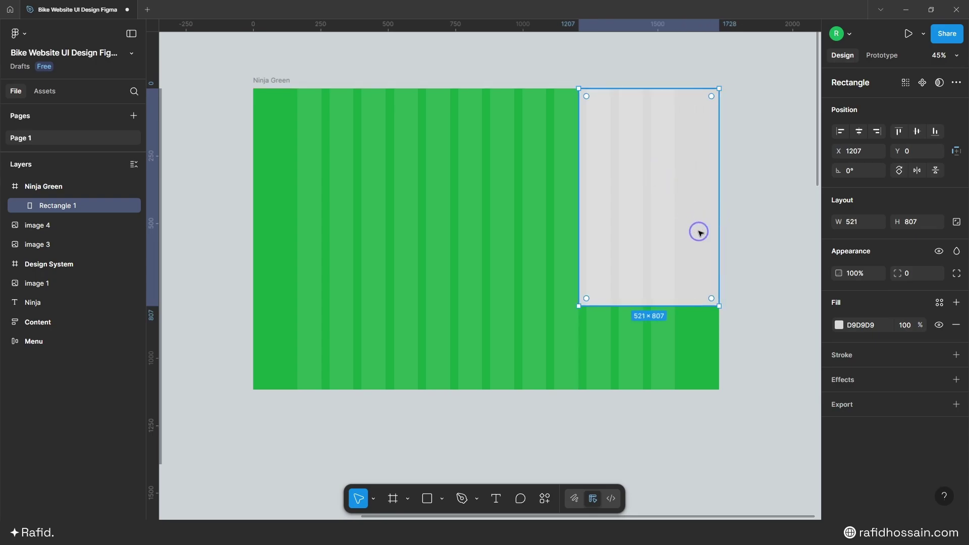
pyautogui.moveTo(665, 305); pyautogui.dragTo(666, 389)
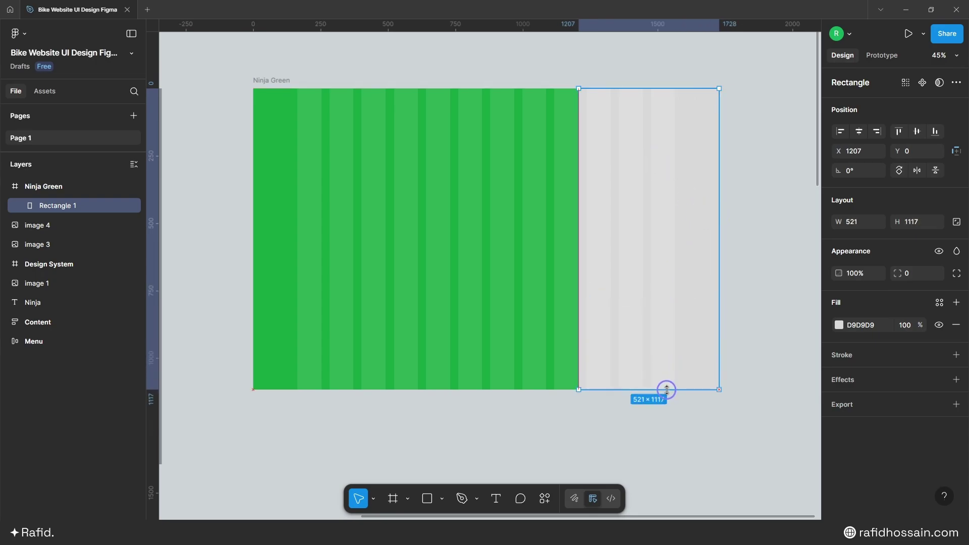
# - Edit the rectangle's shape by moving its bottom-left corner about 330 px left along the frame's bottom edge, giving it a slanted left side
pyautogui.doubleClick(640, 294)
pyautogui.click(578, 389)
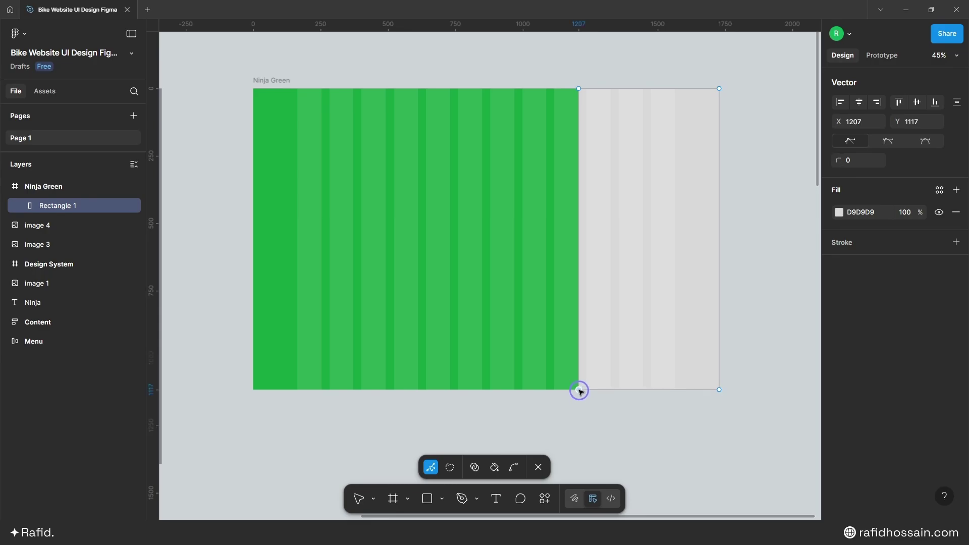
pyautogui.moveTo(578, 389); pyautogui.dragTo(485, 369)
pyautogui.scroll(5, 490, 392)
pyautogui.scroll(-10, 485, 367)
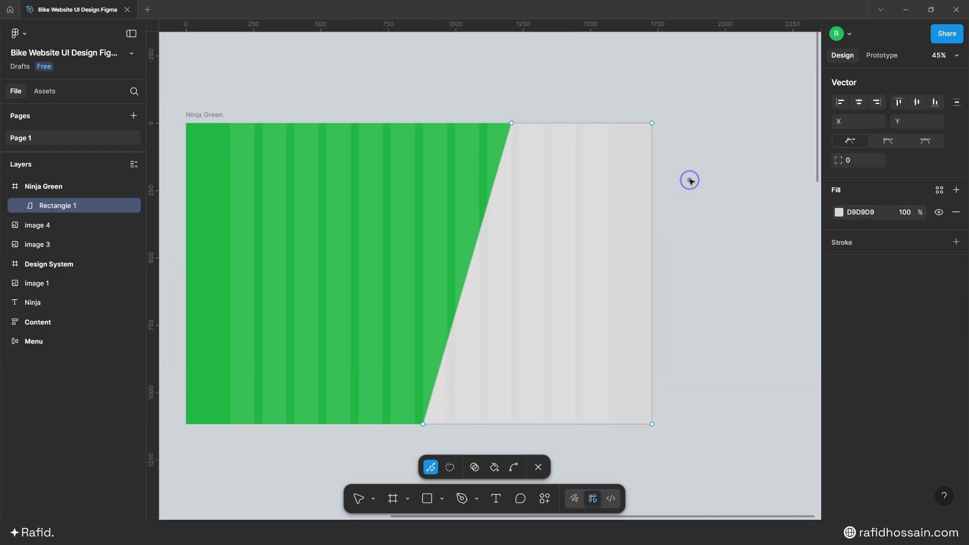
pyautogui.press('Escape')
pyautogui.click(691, 169)
pyautogui.scroll(-2, 686, 169)
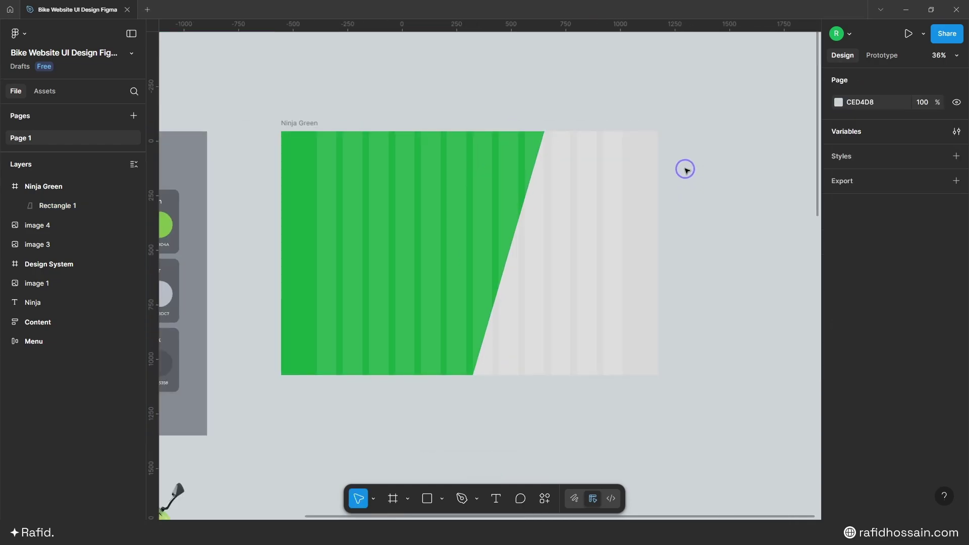
# - Fill the slanted rectangle in the Ninja Green frame with the Ninja Green 2 library colour
pyautogui.click(611, 184)
pyautogui.click(627, 293)
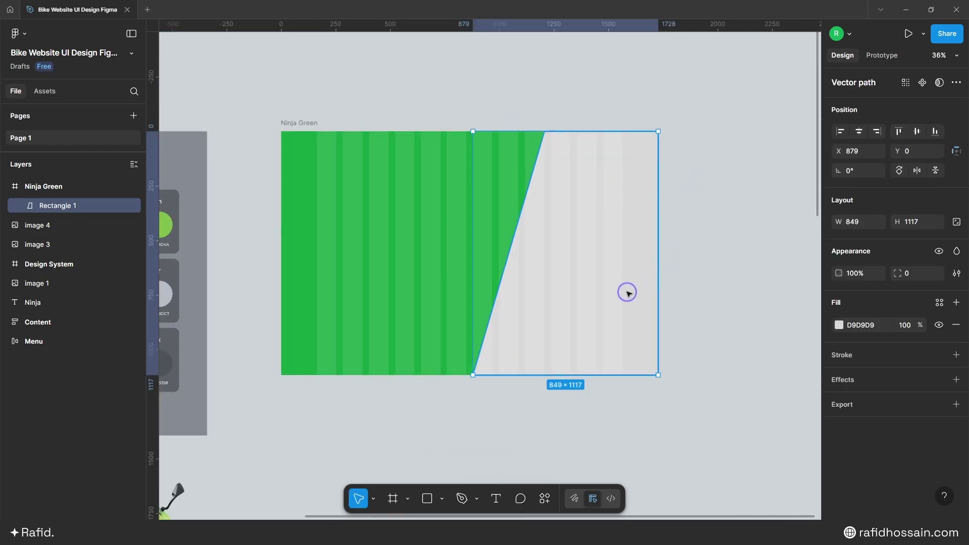
pyautogui.click(838, 325)
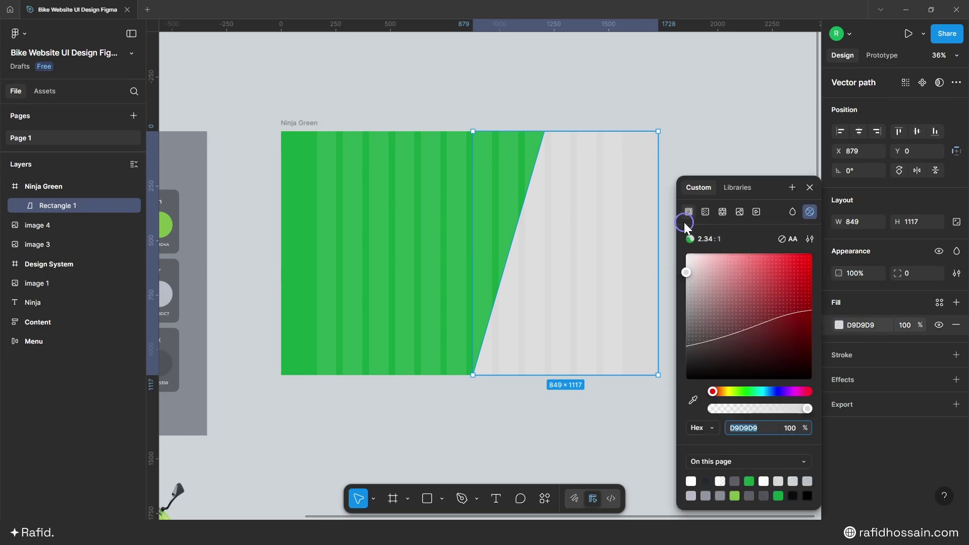
pyautogui.click(737, 188)
pyautogui.click(733, 321)
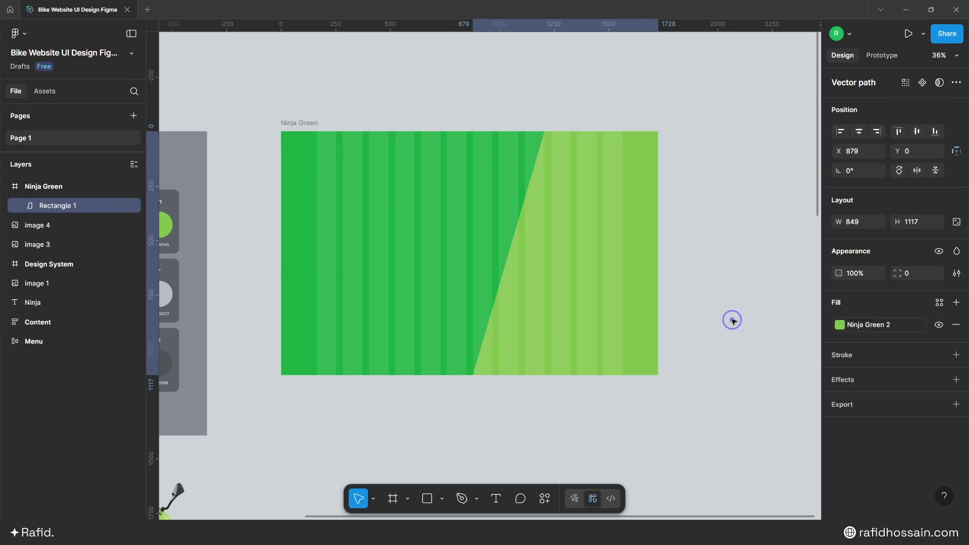
pyautogui.click(708, 210)
# - Lock the Rectangle 1 layer in the Ninja Green frame
pyautogui.click(71, 206)
pyautogui.click(123, 205)
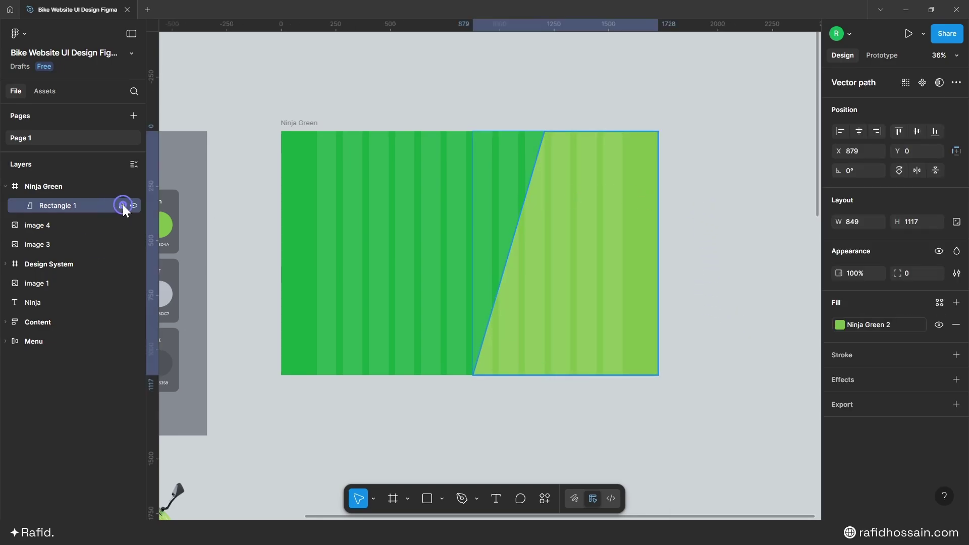
pyautogui.click(690, 151)
pyautogui.scroll(2, 474, 156)
pyautogui.click(474, 156)
# - Copy the Kawasaki logo from the Design System frame into the Ninja Green frame, on the first column's edge at X 164, Y 46
pyautogui.scroll(-5, 566, 159)
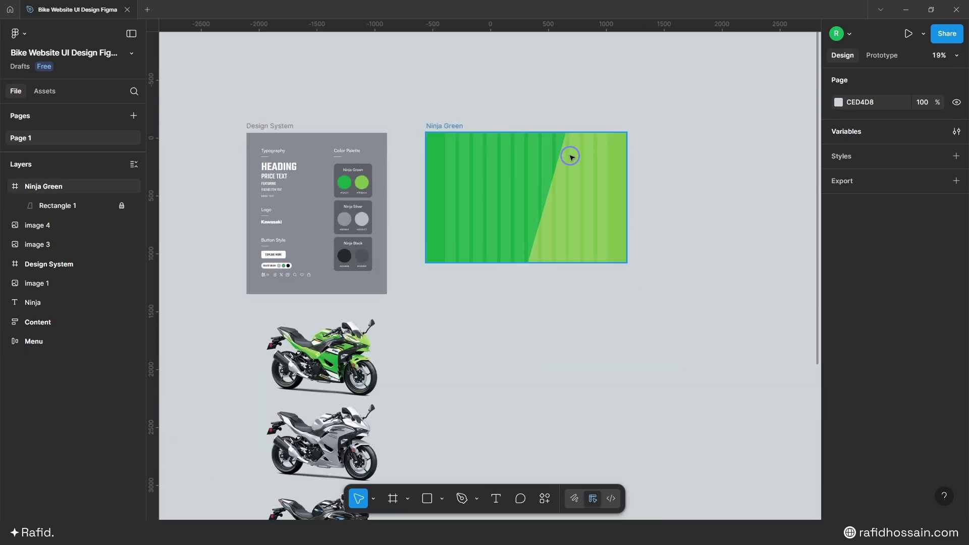
pyautogui.moveTo(276, 222); pyautogui.dragTo(411, 44)
pyautogui.scroll(5, 505, 183)
pyautogui.scroll(4, 394, 66)
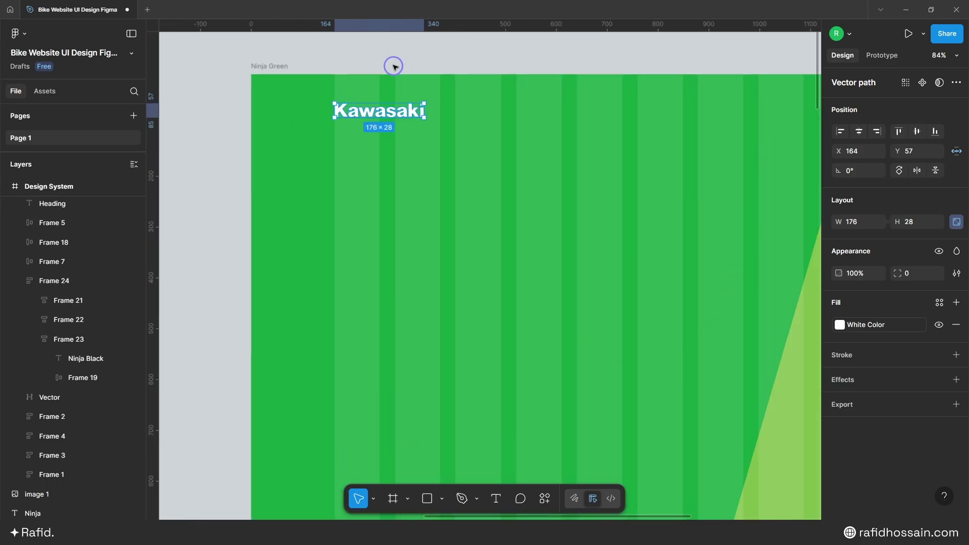
pyautogui.scroll(3, 393, 66)
pyautogui.moveTo(375, 134); pyautogui.dragTo(374, 126)
pyautogui.scroll(-7, 374, 116)
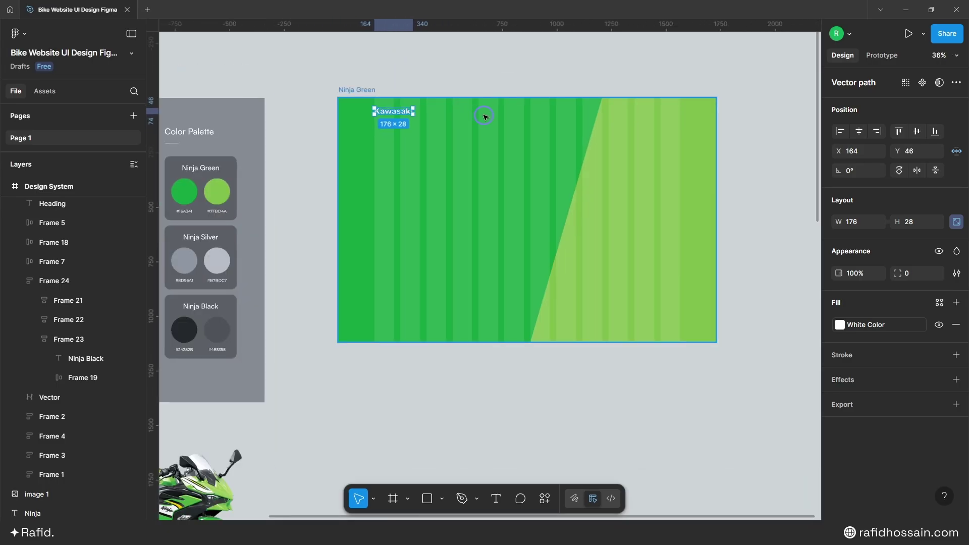
# - Duplicate the Menu frame and place the copy on the empty canvas below the Ninja Green frame
pyautogui.scroll(-2, 483, 116)
pyautogui.scroll(-5, 459, 130)
pyautogui.scroll(-4, 390, 402)
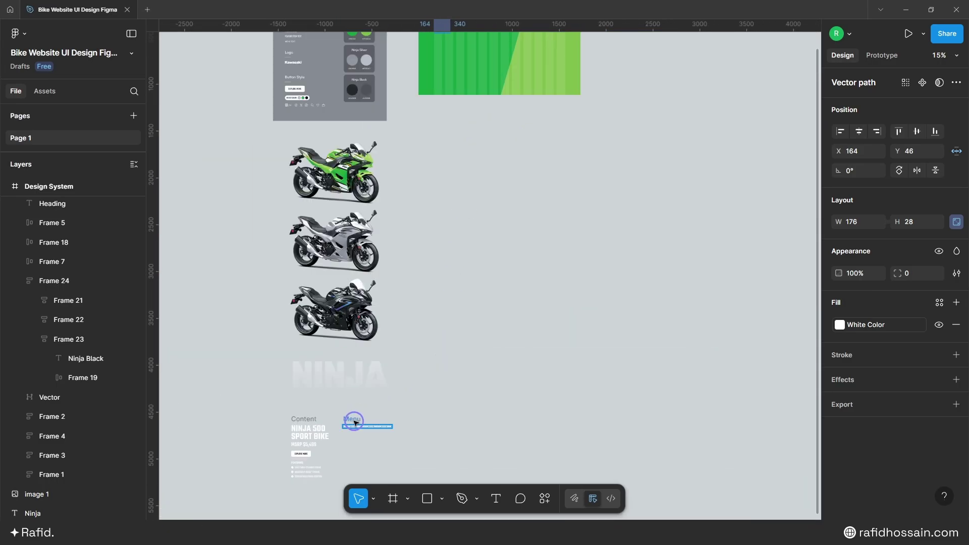
pyautogui.moveTo(355, 420); pyautogui.dragTo(500, 227)
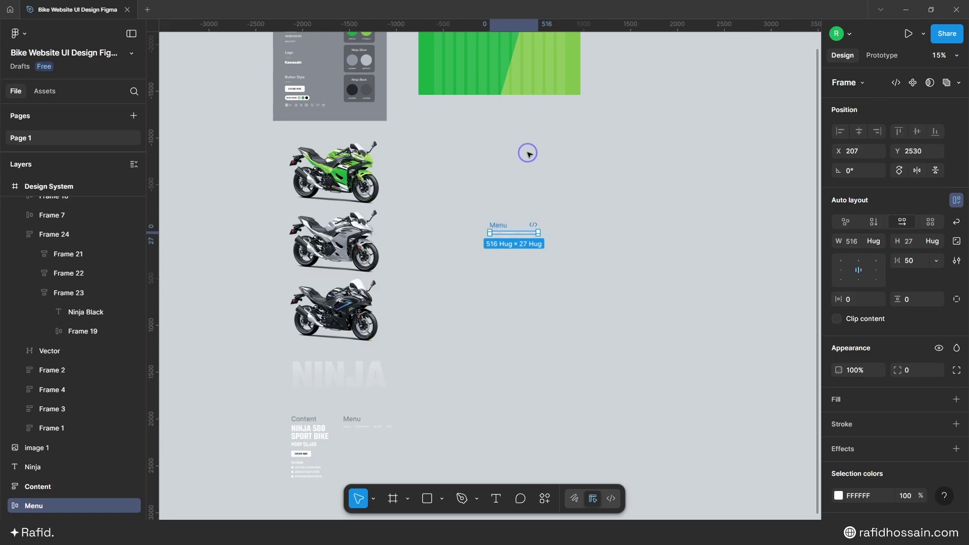
# - Move the copied menu into the Ninja Green frame's header area, horizontally centred at X 606, Y 60
pyautogui.scroll(3, 527, 153)
pyautogui.scroll(-5, 503, 283)
pyautogui.scroll(4, 517, 182)
pyautogui.moveTo(480, 365); pyautogui.dragTo(475, 93)
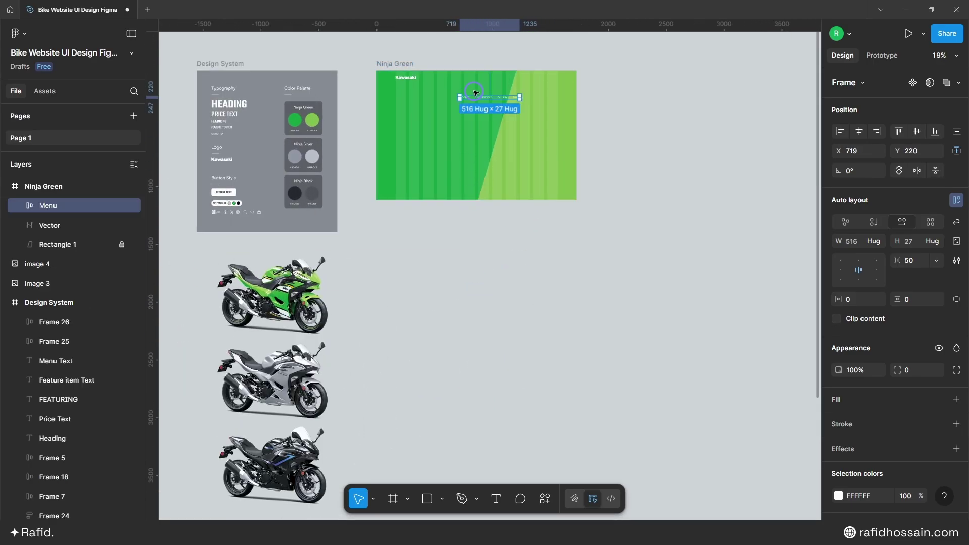
pyautogui.scroll(7, 476, 83)
pyautogui.moveTo(498, 154); pyautogui.dragTo(463, 83)
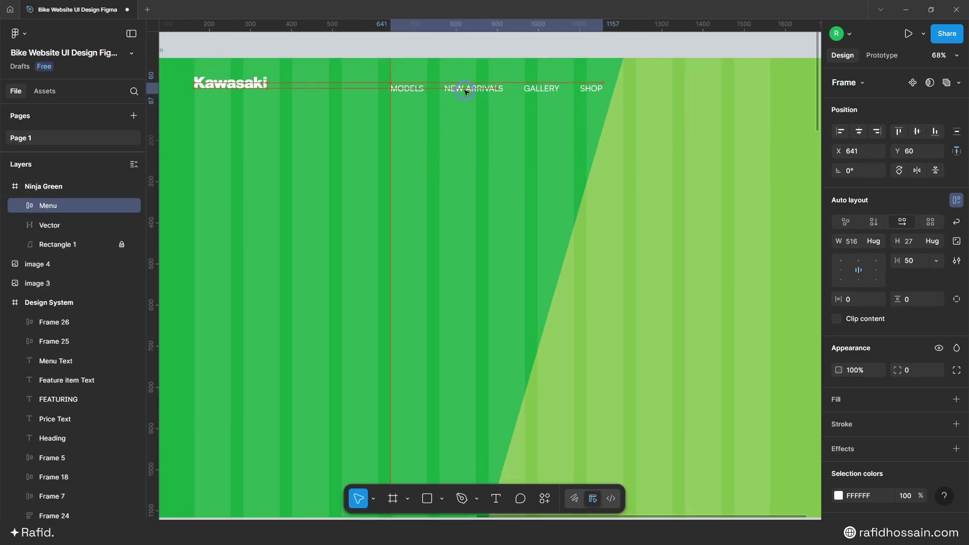
# - Inspect the MODELS text's typography and the Menu frame's auto layout settings
pyautogui.scroll(8, 305, 95)
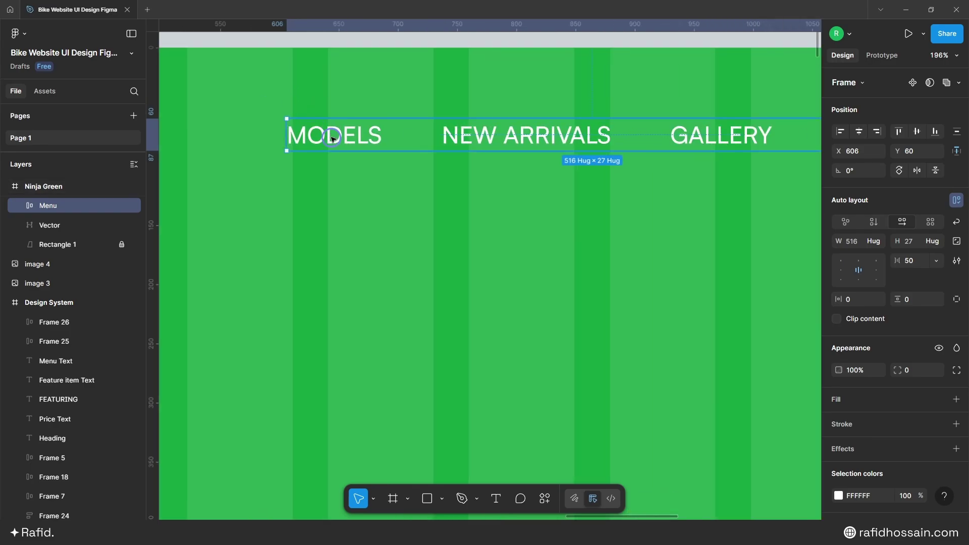
pyautogui.click(339, 140)
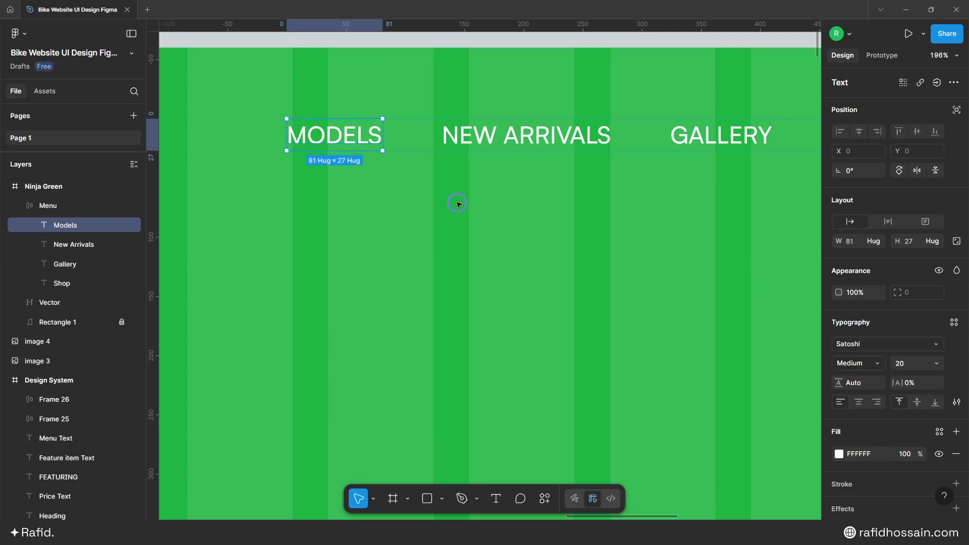
pyautogui.scroll(-4, 474, 162)
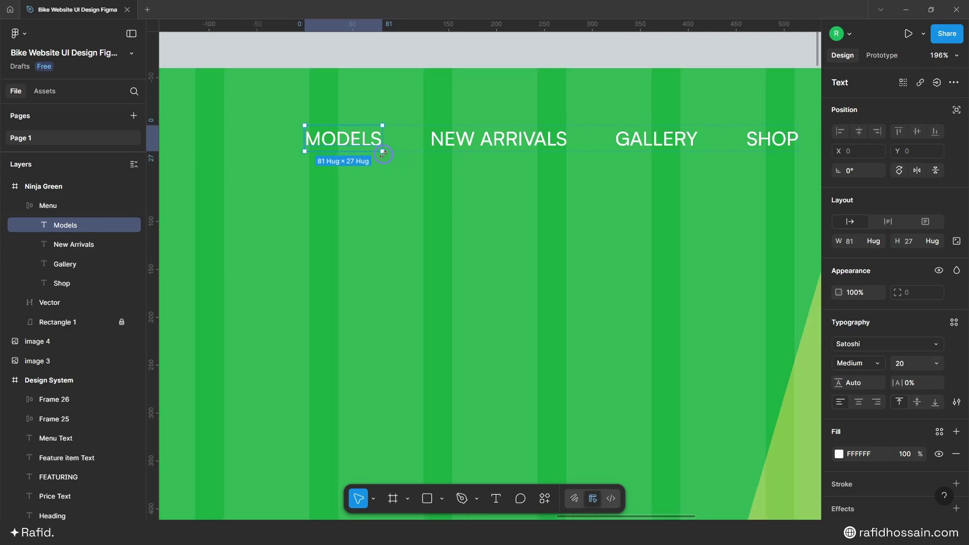
pyautogui.click(498, 139)
pyautogui.click(545, 143)
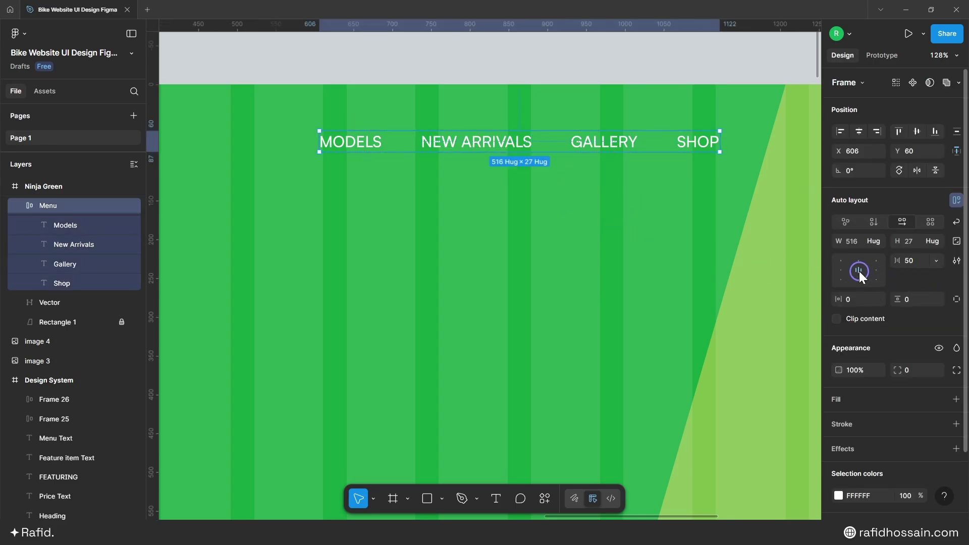
pyautogui.scroll(-4, 478, 166)
pyautogui.scroll(-3, 479, 166)
pyautogui.click(512, 189)
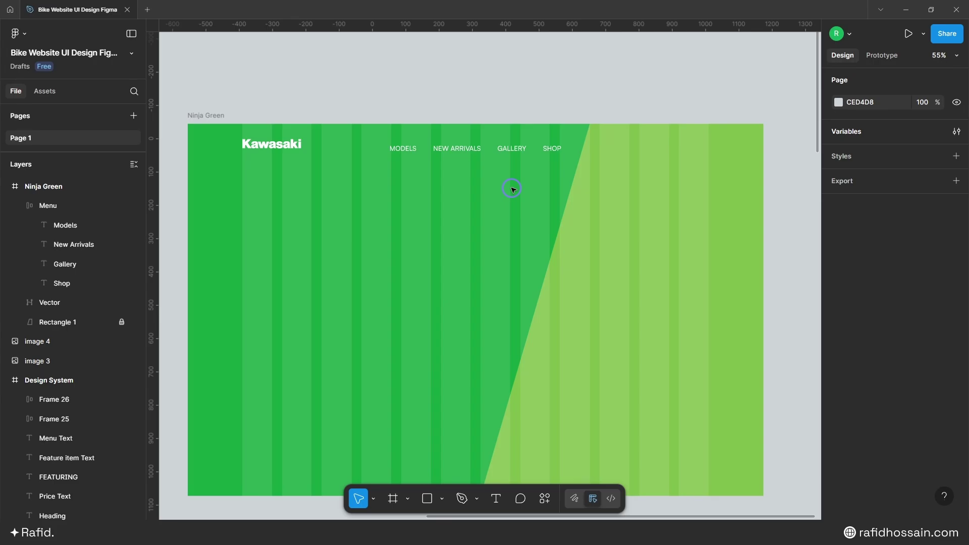
# - Copy the search, heart and bag icon set from the Design System frame into the Ninja Green frame
pyautogui.scroll(-6, 590, 100)
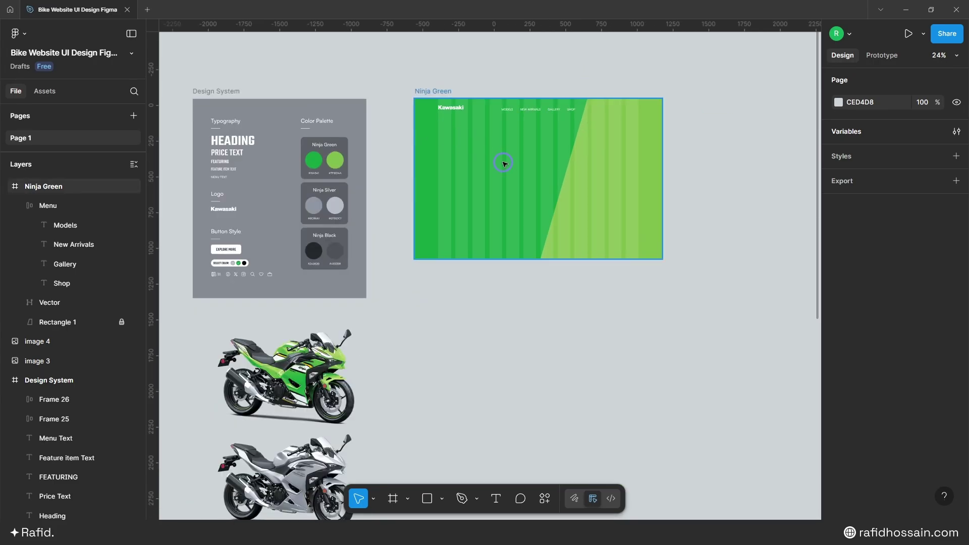
pyautogui.click(233, 257)
pyautogui.scroll(2, 233, 257)
pyautogui.click(278, 285)
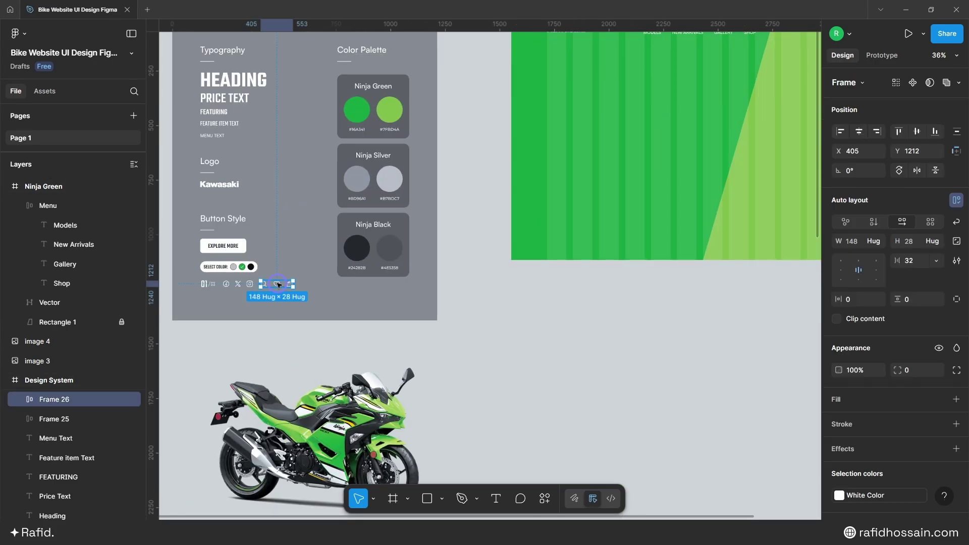
pyautogui.moveTo(278, 285); pyautogui.dragTo(600, 197)
pyautogui.scroll(-5, 629, 182)
pyautogui.scroll(4, 629, 182)
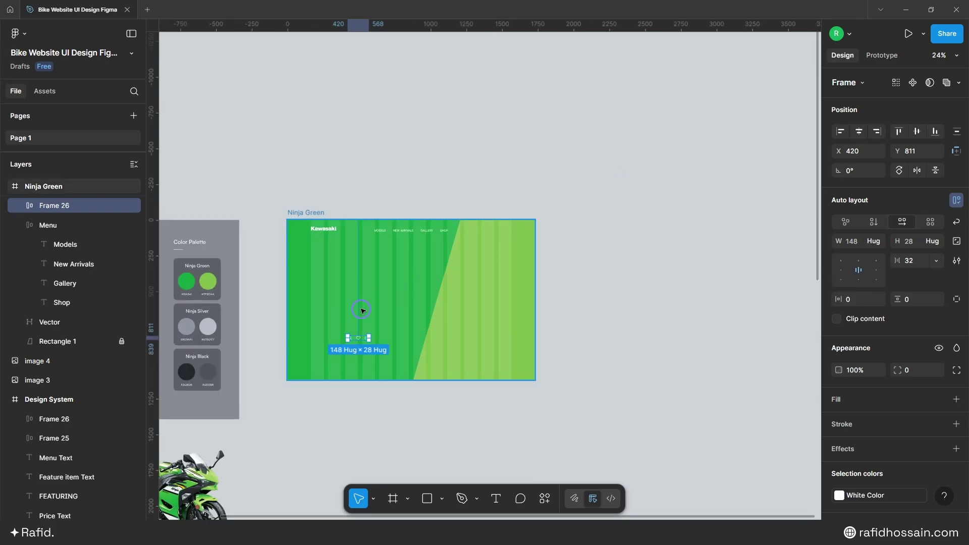
# - Move the icon set to the header area, flush with the last column's outer edge at X 1416, Y 36
pyautogui.scroll(2, 359, 307)
pyautogui.moveTo(358, 352); pyautogui.dragTo(574, 182)
pyautogui.scroll(5, 574, 182)
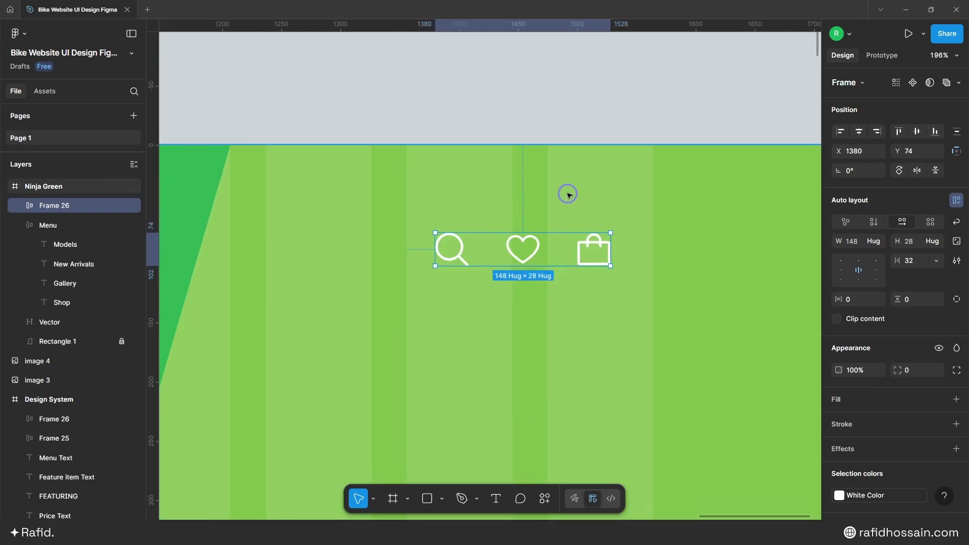
pyautogui.moveTo(534, 251); pyautogui.dragTo(574, 207)
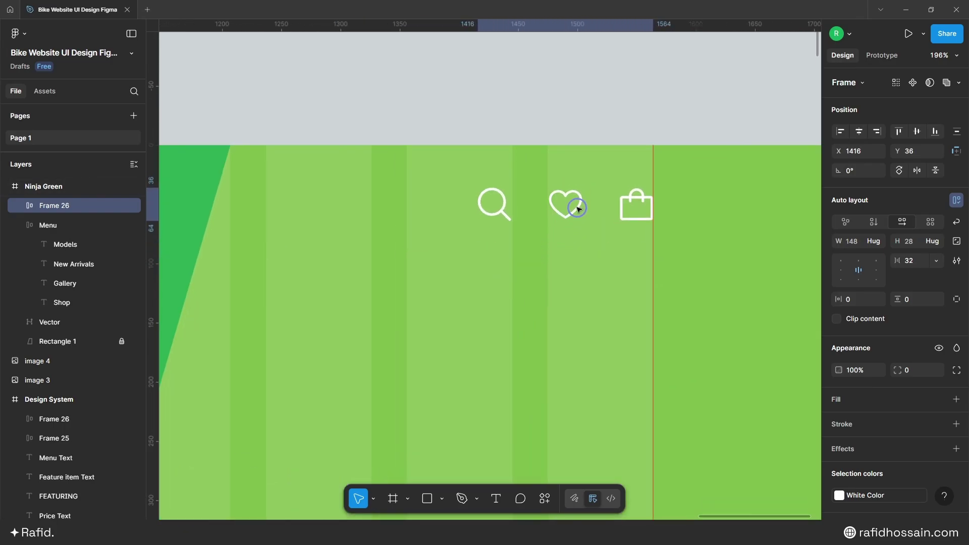
# - Inspect the search icon's size and the icon set's auto layout settings
pyautogui.doubleClick(493, 204)
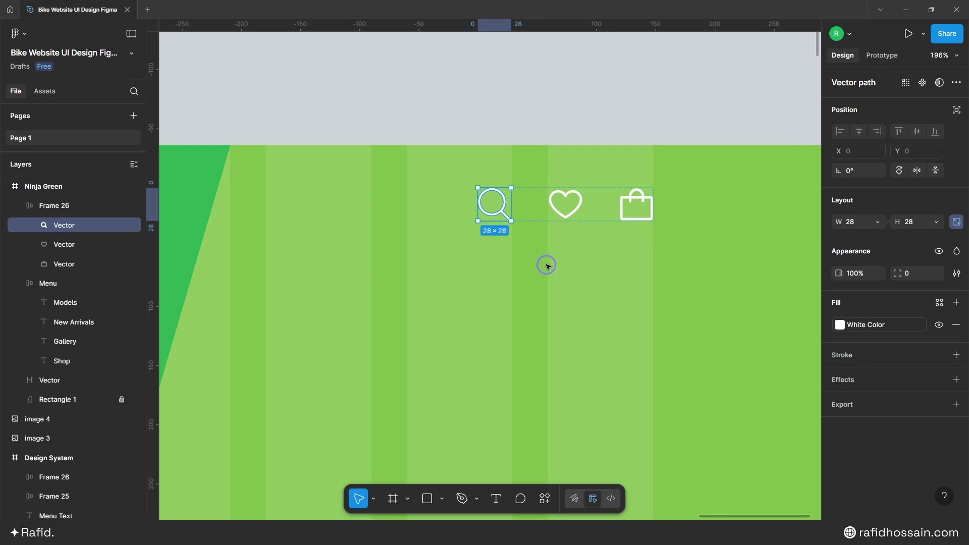
pyautogui.click(547, 264)
pyautogui.click(558, 210)
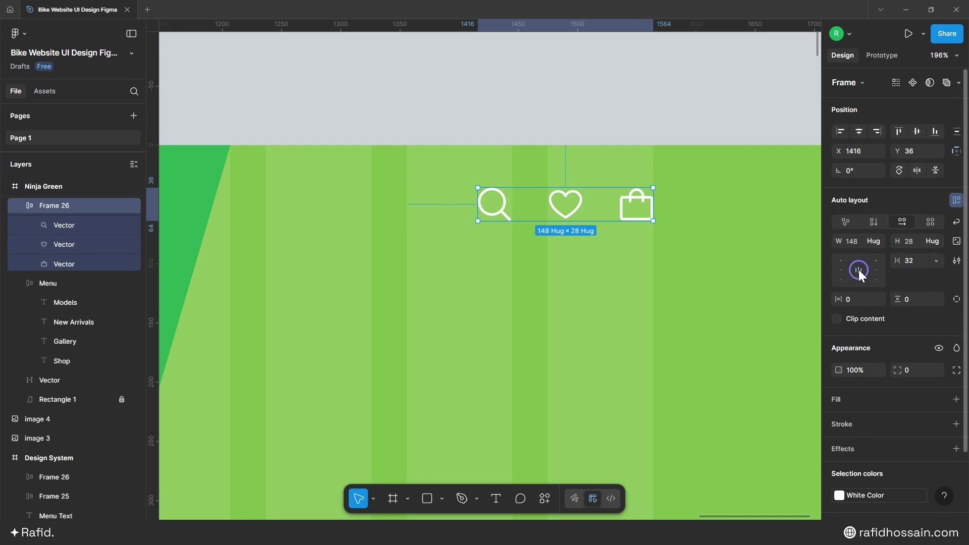
# - Look through the plugins and widgets list for the Phosphor Icons plugin, and close the list
pyautogui.scroll(-2, 634, 114)
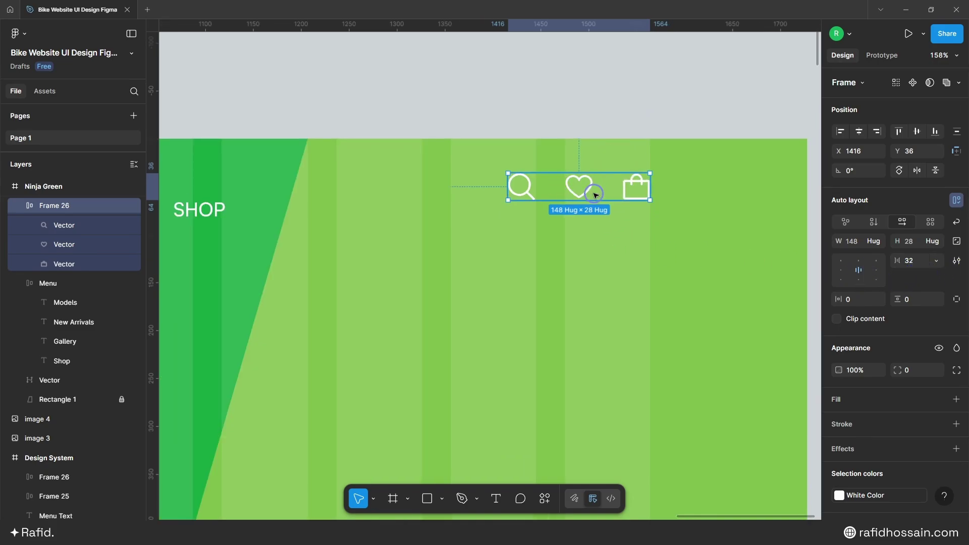
pyautogui.click(545, 499)
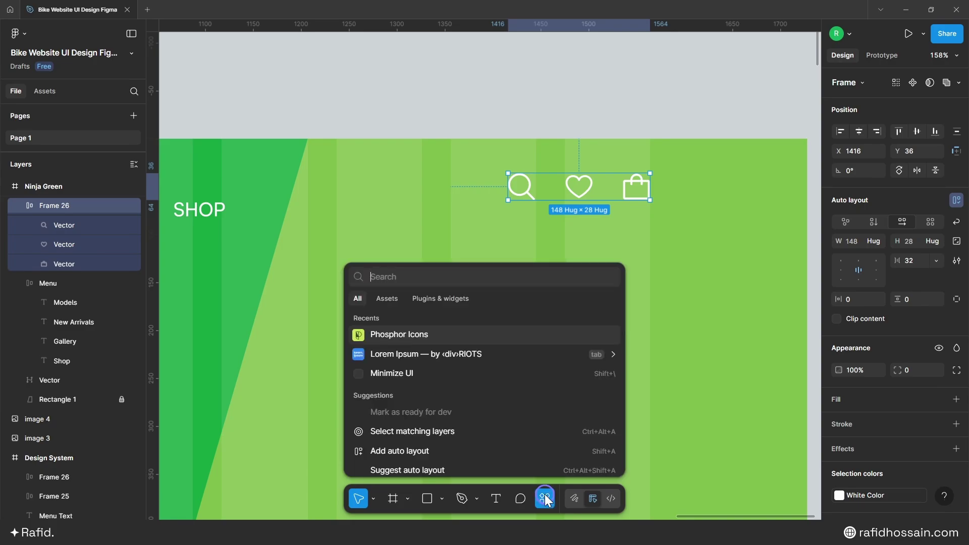
pyautogui.click(447, 298)
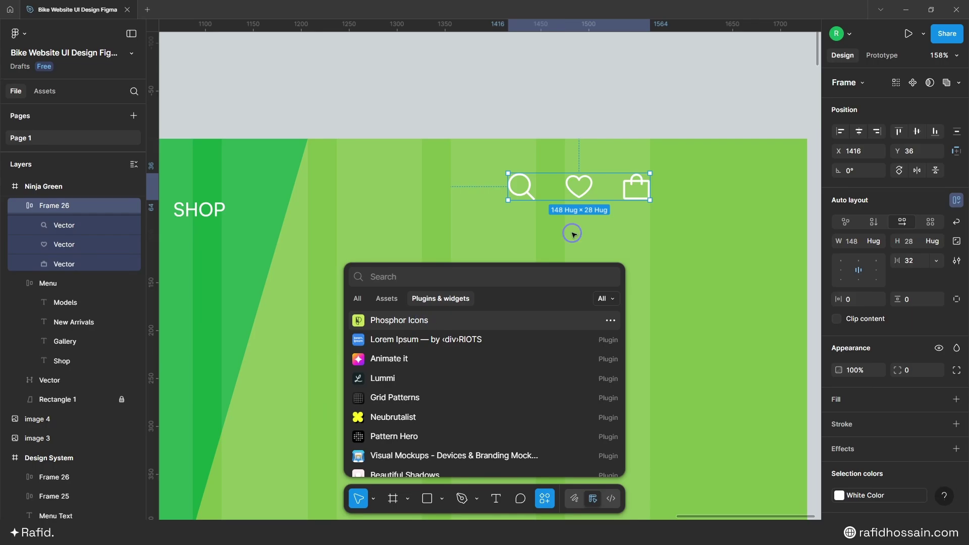
pyautogui.click(683, 200)
pyautogui.scroll(-6, 684, 200)
pyautogui.scroll(1, 575, 241)
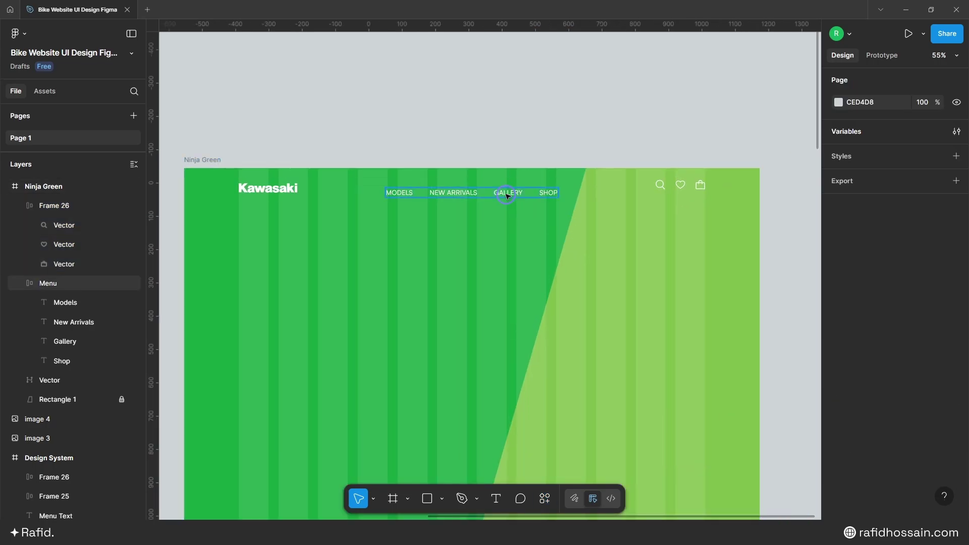
# - Centre the menu horizontally in the frame and align the logo, menu and icon set on their vertical centres
pyautogui.click(508, 196)
pyautogui.click(860, 132)
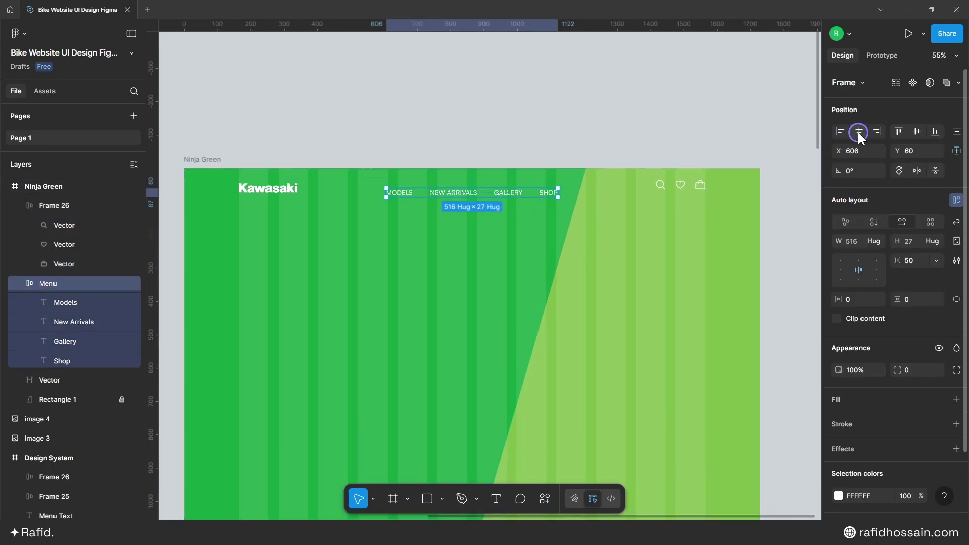
pyautogui.click(279, 189)
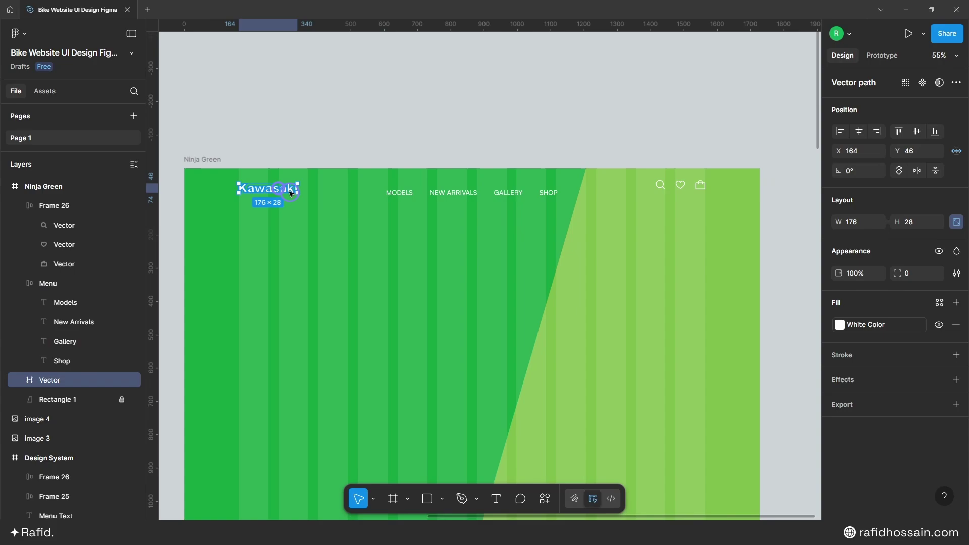
pyautogui.keyDown('shift'); pyautogui.click(441, 201); pyautogui.keyUp('shift')
pyautogui.keyDown('shift'); pyautogui.click(699, 187); pyautogui.keyUp('shift')
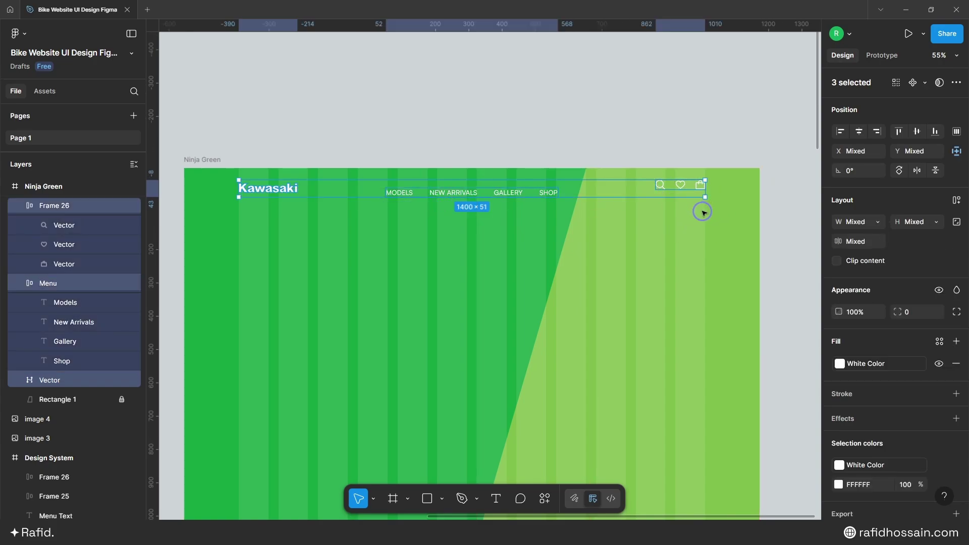
pyautogui.click(916, 132)
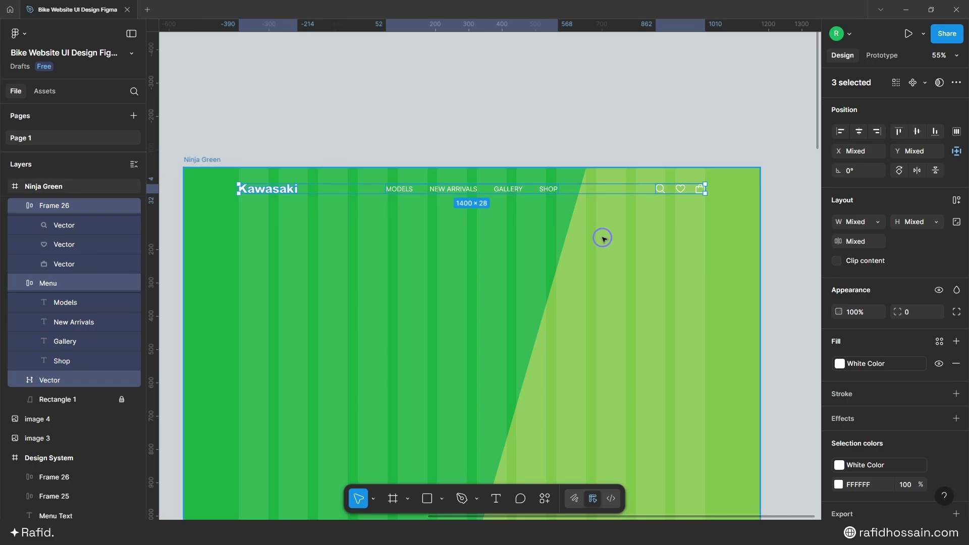
# - Group the logo, menu and icon set, and nudge the group down to Y 50
pyautogui.hotkey('ctrl', 'g')
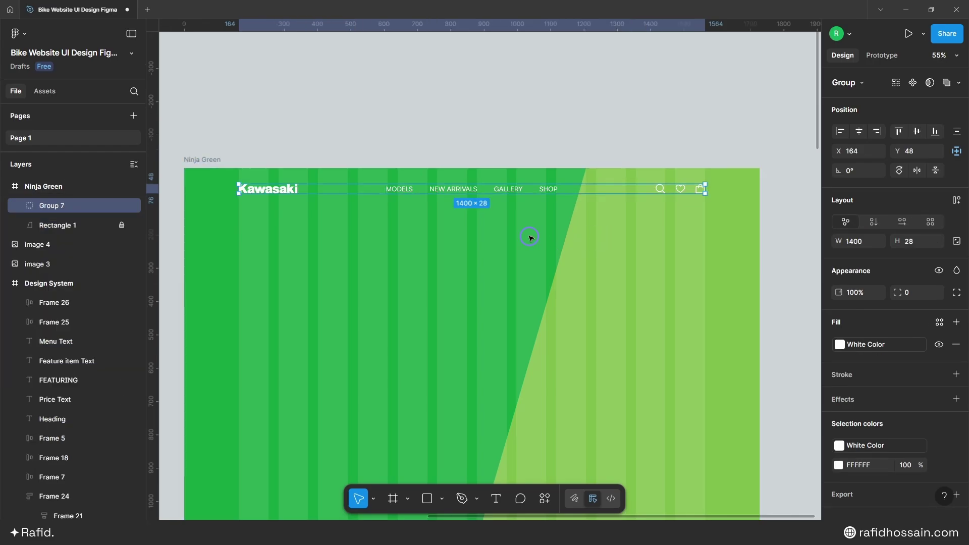
pyautogui.press('Down')
pyautogui.press('Down')
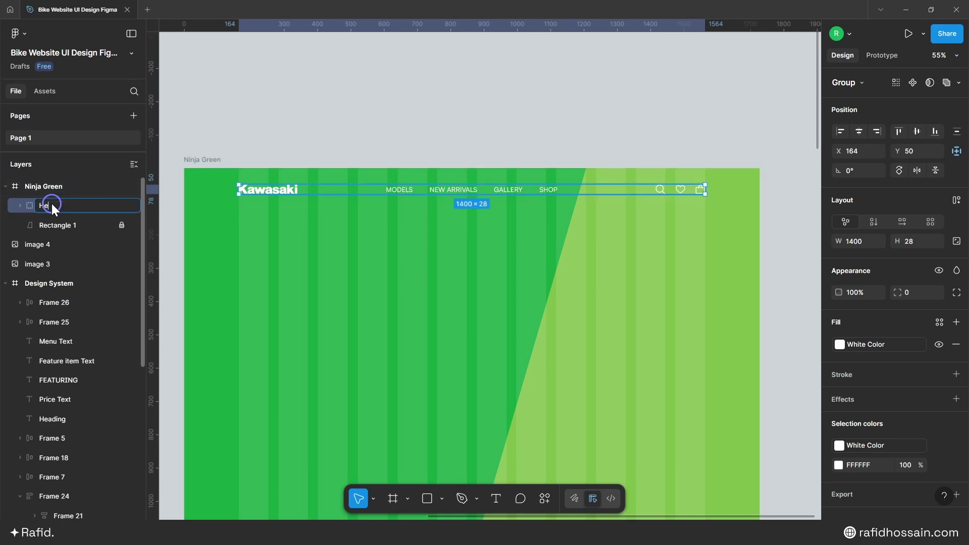
# - Rename the group as Header and lock it
pyautogui.write('er')
pyautogui.press('Return')
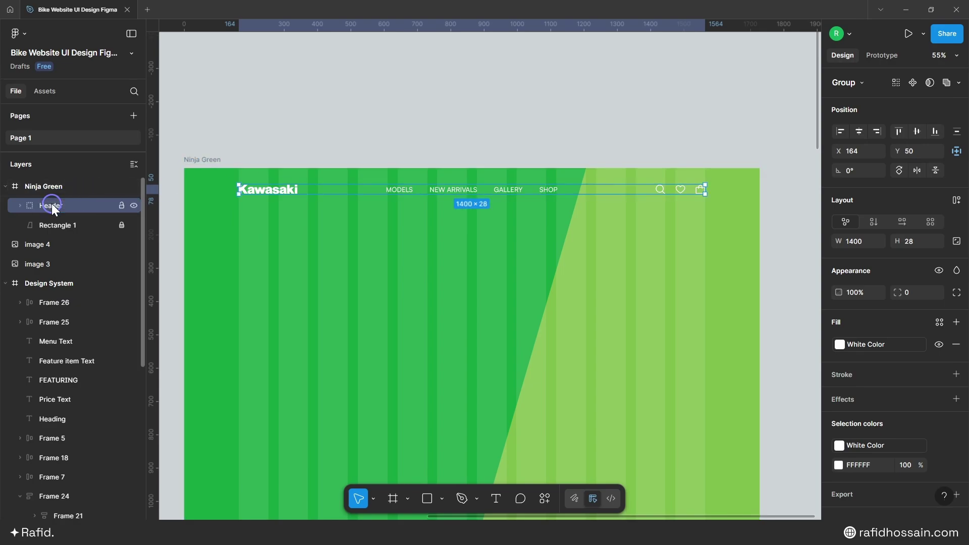
pyautogui.click(121, 205)
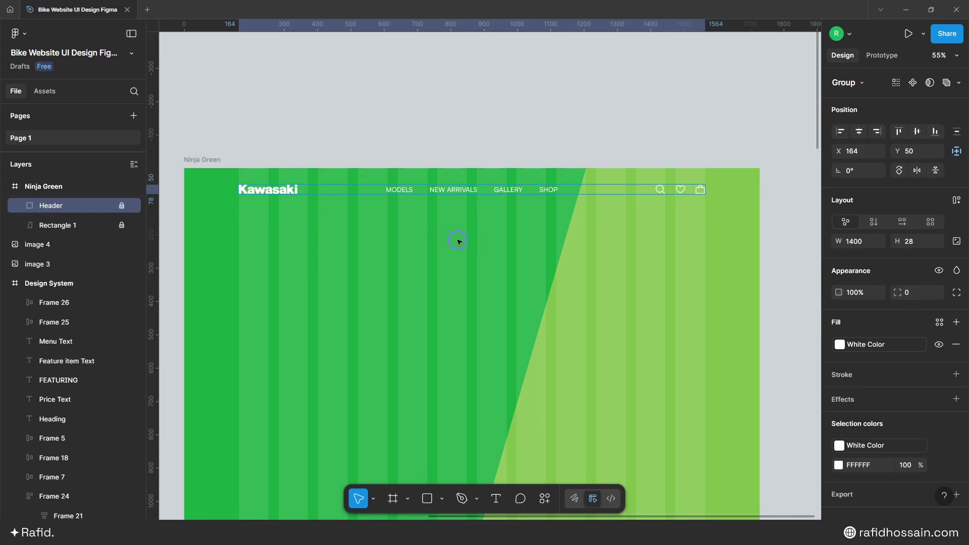
# - Duplicate the large gradient NINJA text below the bikes and place the copy inside the Ninja Green frame
pyautogui.click(496, 239)
pyautogui.scroll(-2, 493, 232)
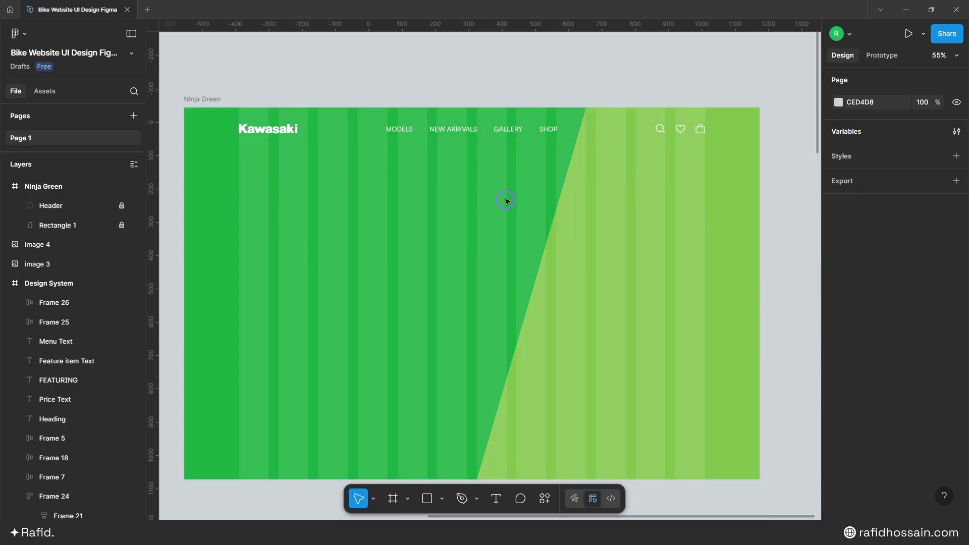
pyautogui.scroll(-10, 407, 202)
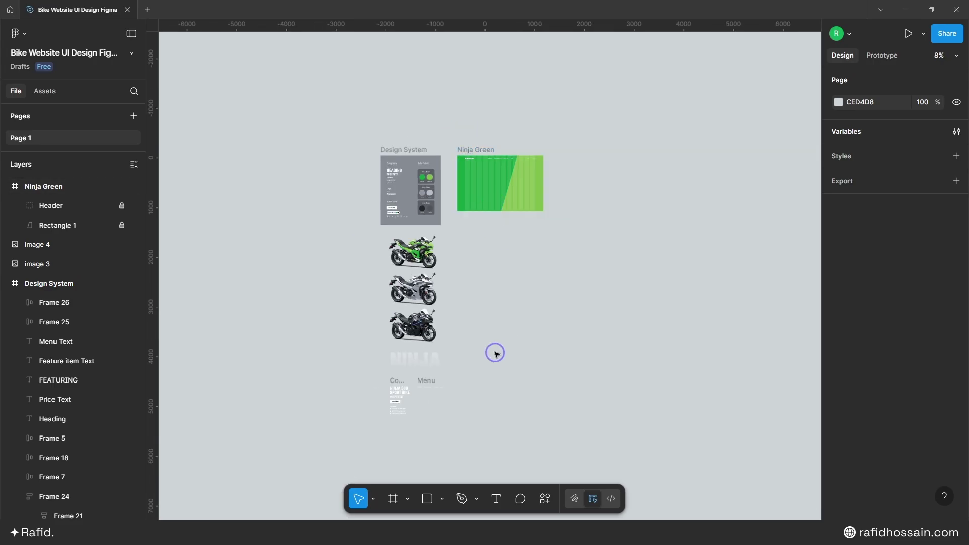
pyautogui.moveTo(379, 362); pyautogui.dragTo(532, 189)
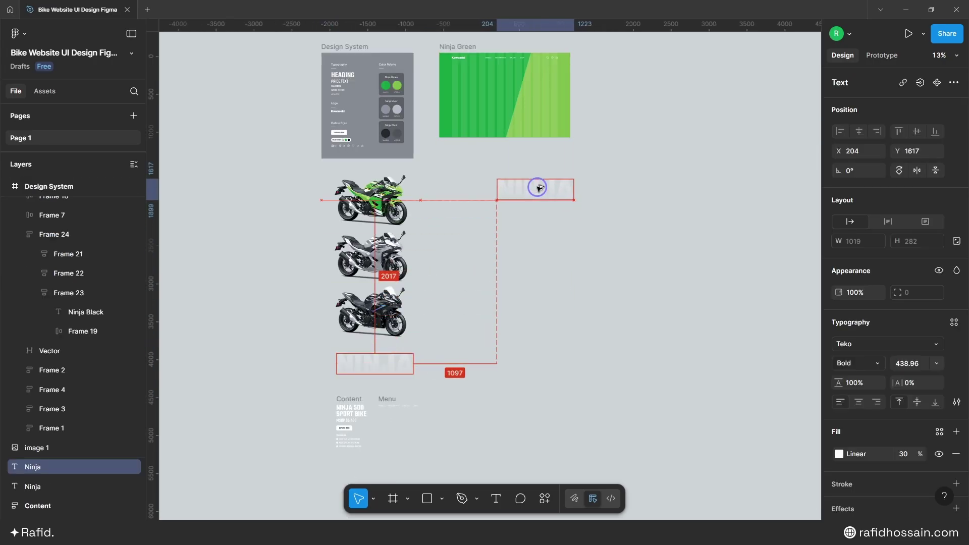
pyautogui.scroll(3, 507, 90)
pyautogui.scroll(3, 507, 90)
pyautogui.scroll(-2, 494, 138)
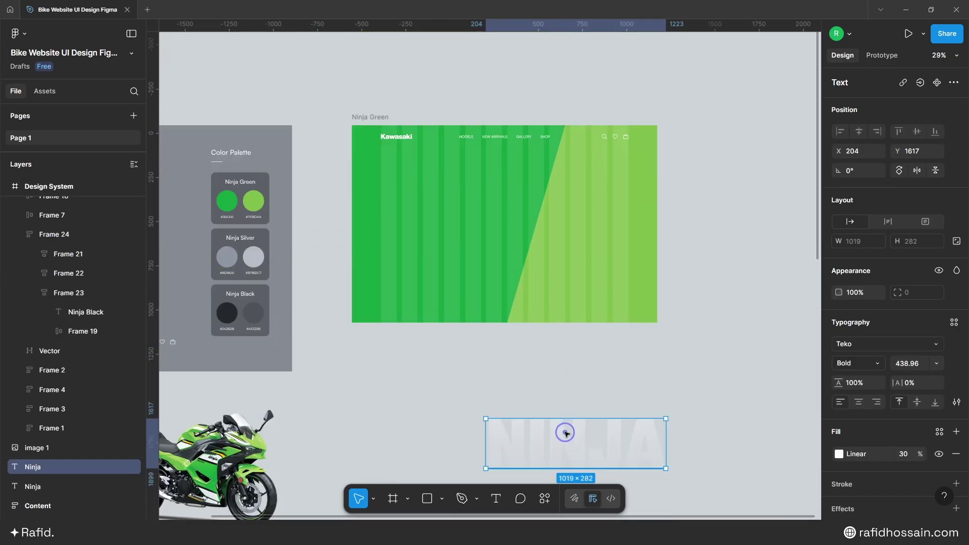
pyautogui.moveTo(562, 431); pyautogui.dragTo(456, 204)
pyautogui.scroll(3, 519, 173)
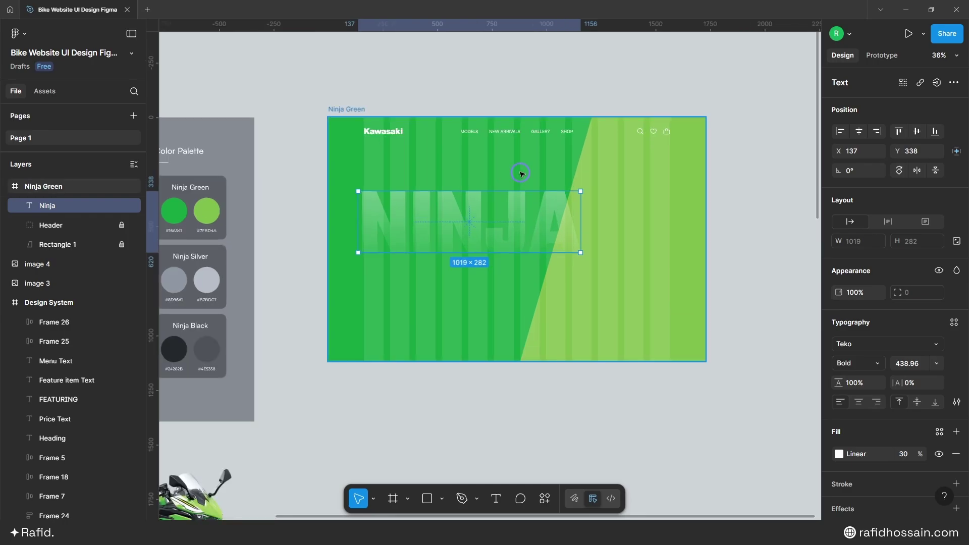
# - Position the NINJA text at X 148 so its first letter lines up with the Kawasaki logo's starting edge
pyautogui.scroll(2, 521, 174)
pyautogui.moveTo(409, 230); pyautogui.dragTo(447, 224)
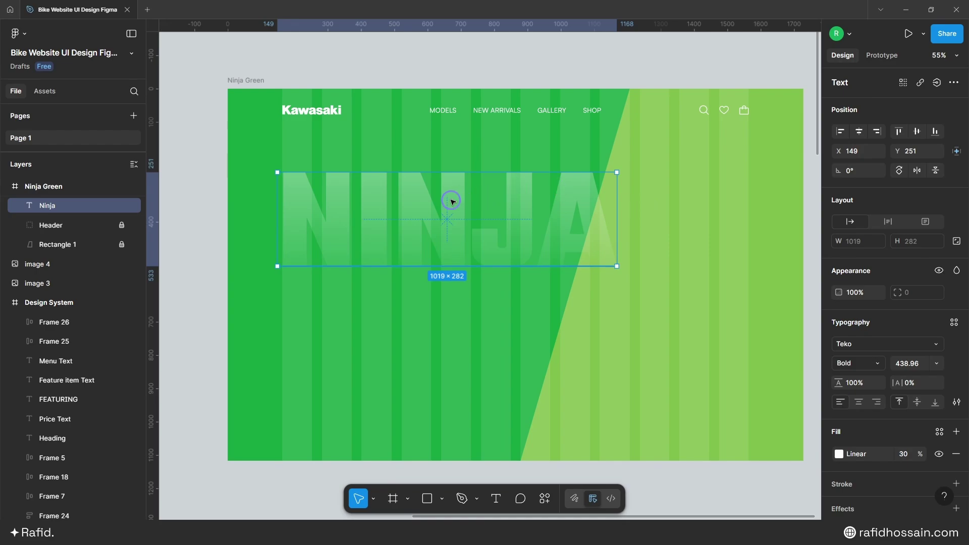
pyautogui.press('Left')
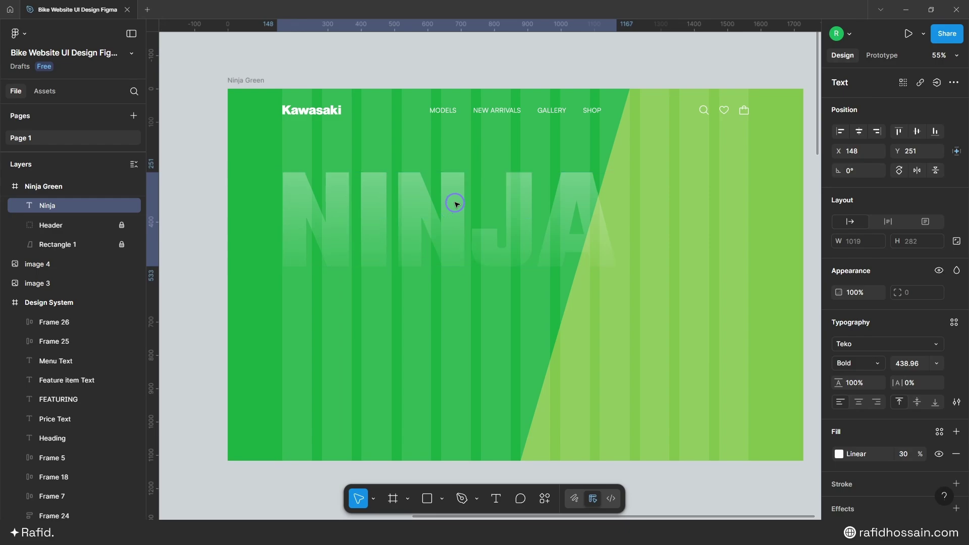
pyautogui.moveTo(456, 204); pyautogui.dragTo(456, 204)
pyautogui.press('alt')
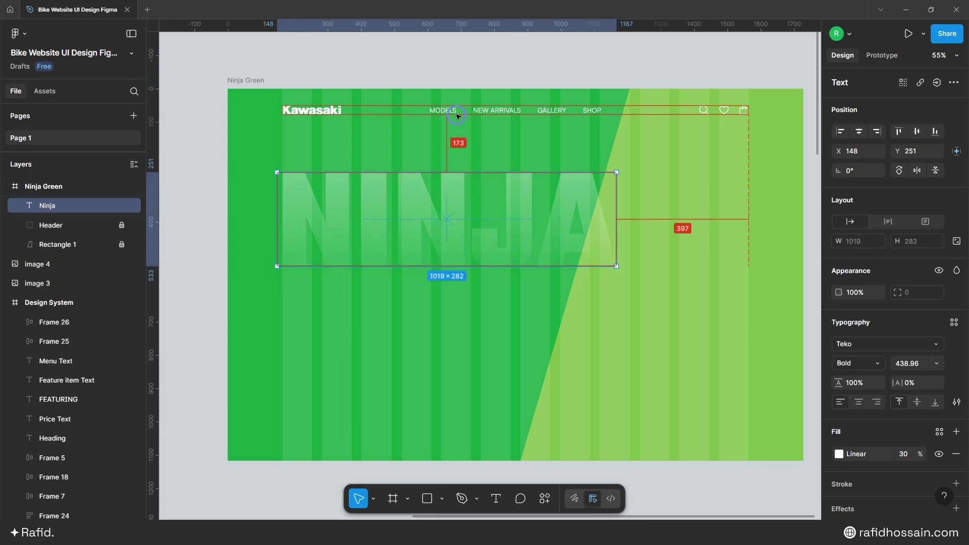
# - Nudge the NINJA text up to about Y 224, checking its gap from the header, and deselect it
pyautogui.hotkey('shift', 'Up')
pyautogui.hotkey('shift', 'Up')
pyautogui.hotkey('shift', 'Up')
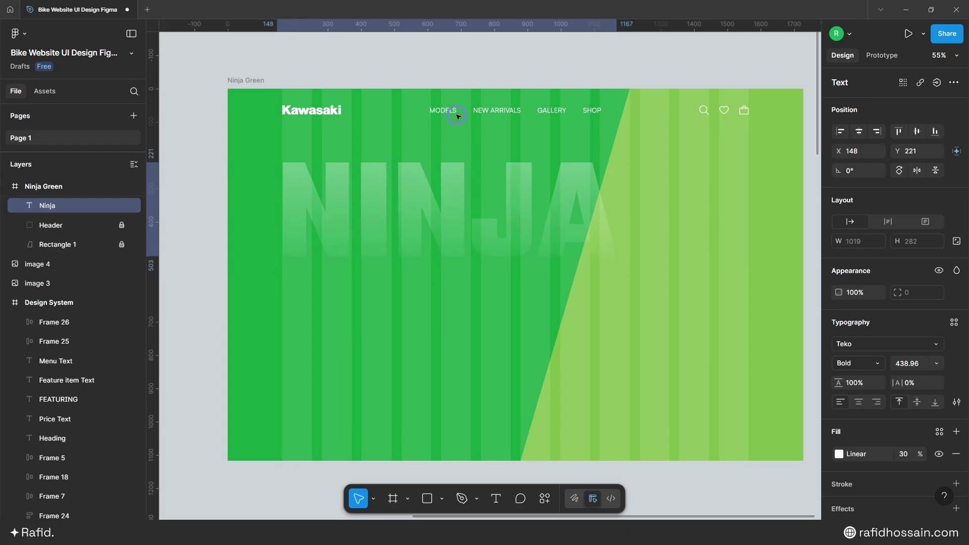
pyautogui.press('Down')
pyautogui.press('Down')
pyautogui.press('Down')
pyautogui.press('Down')
pyautogui.press('alt')
pyautogui.press('Up')
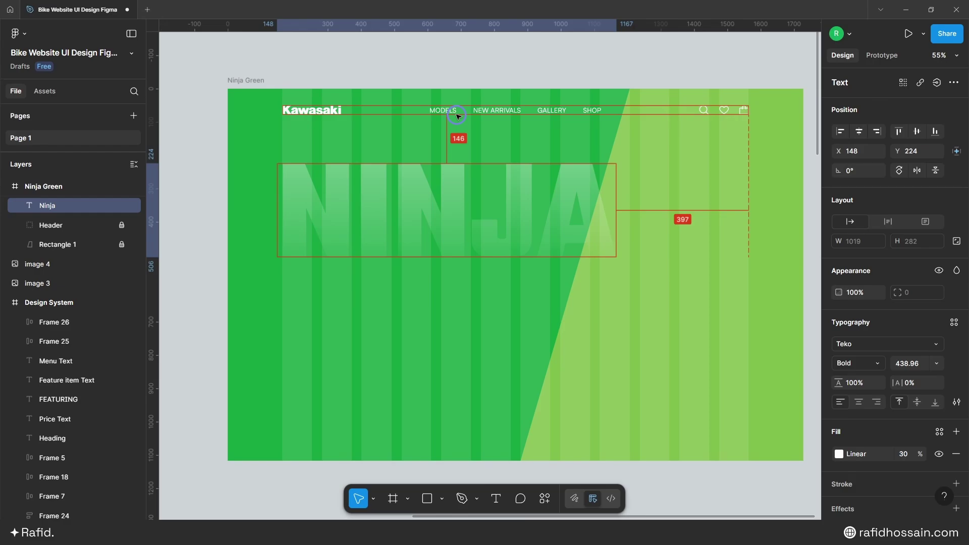
pyautogui.click(637, 183)
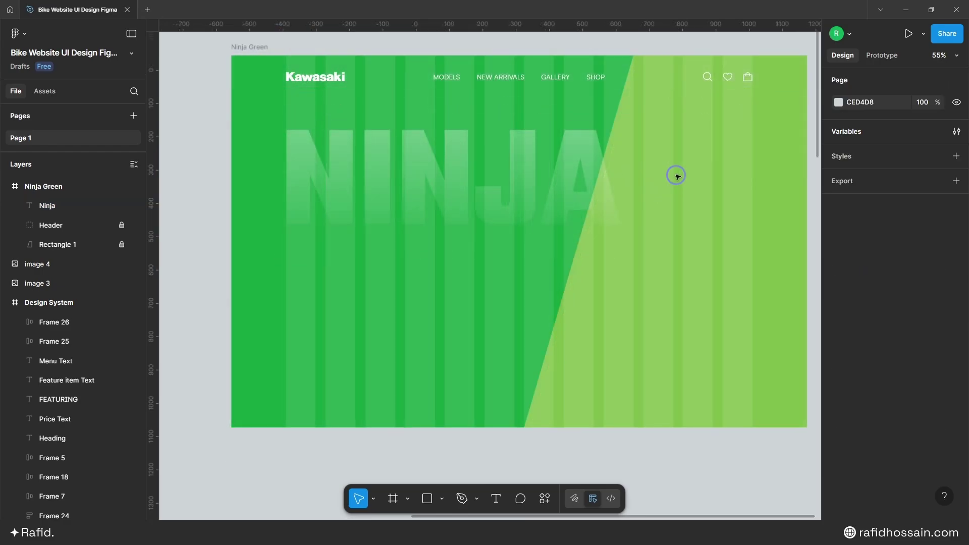
# - Duplicate the green bike image and move the copy into the Ninja Green frame over the NINJA text
pyautogui.scroll(-5, 519, 121)
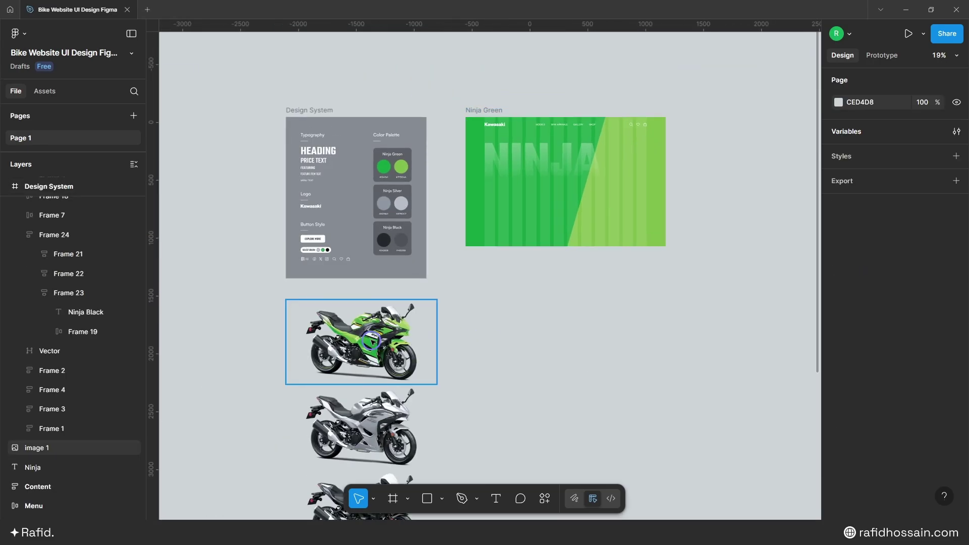
pyautogui.click(370, 341)
pyautogui.moveTo(361, 334); pyautogui.dragTo(529, 343)
pyautogui.scroll(3, 528, 343)
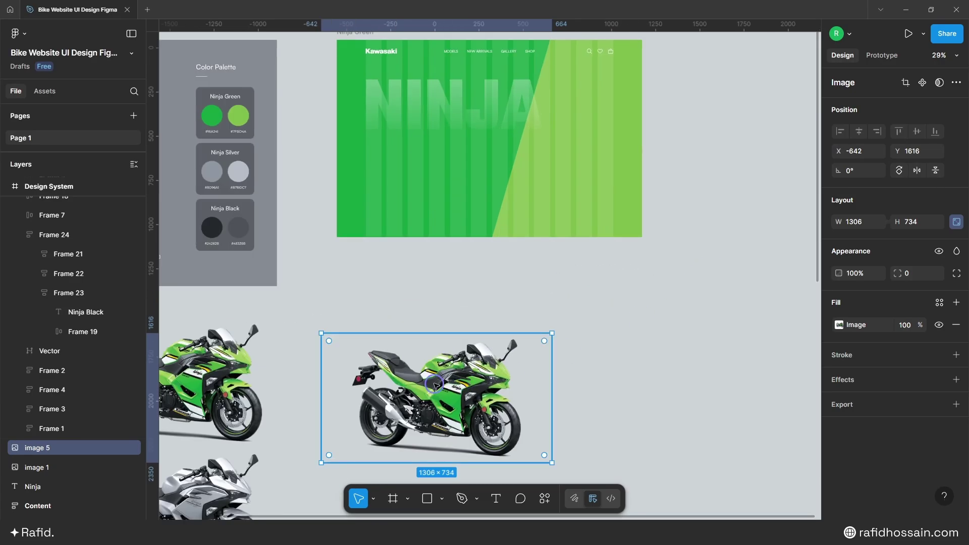
pyautogui.moveTo(434, 385); pyautogui.dragTo(469, 139)
pyautogui.scroll(3, 470, 139)
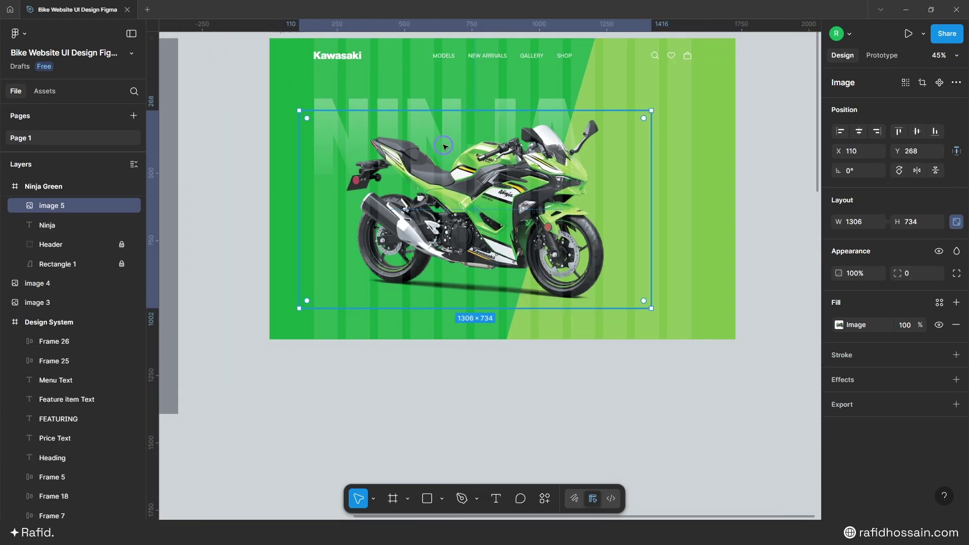
# - Position the green bike image in the Ninja Green frame at X -49, Y 190
pyautogui.moveTo(496, 181); pyautogui.dragTo(457, 164)
pyautogui.press('Up')
pyautogui.press('Up')
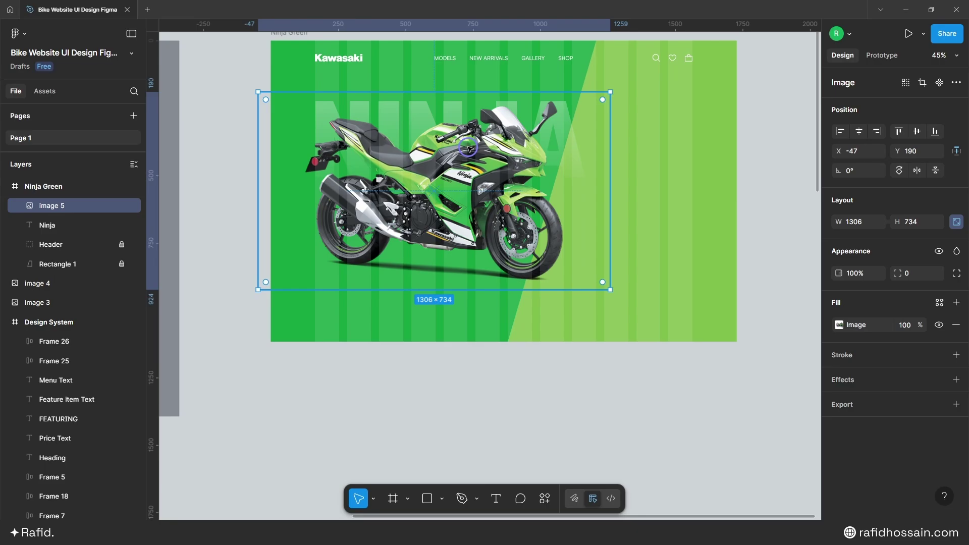
pyautogui.press('Left')
pyautogui.press('Left')
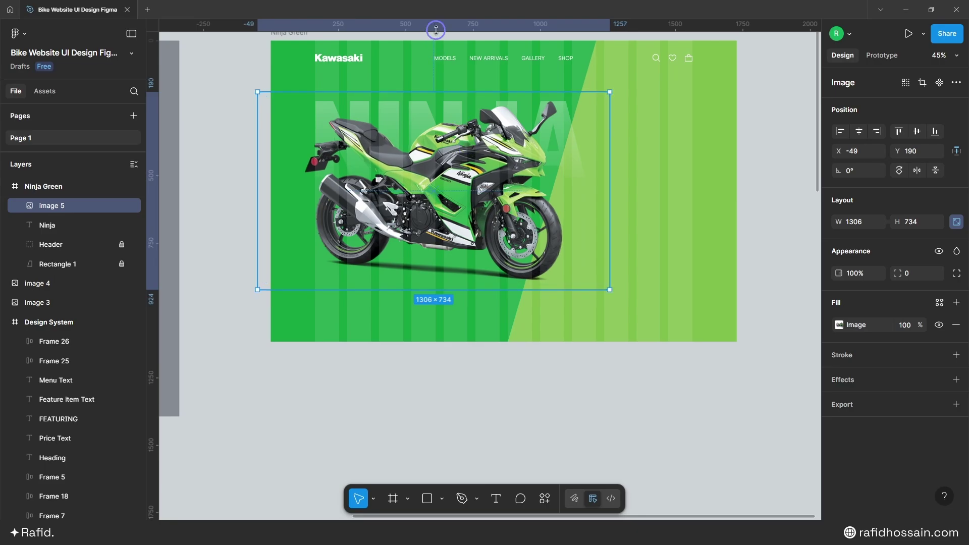
# - Add horizontal guides at the bike's top, bottom and middle, and a vertical guide at the first column's starting edge
pyautogui.moveTo(436, 31); pyautogui.dragTo(438, 101)
pyautogui.moveTo(438, 26); pyautogui.dragTo(443, 279)
pyautogui.moveTo(481, 26); pyautogui.dragTo(472, 191)
pyautogui.moveTo(154, 117); pyautogui.dragTo(314, 129)
# - Duplicate the Content frame that sits beside the Menu frame below the bikes
pyautogui.keyDown('ctrl'); pyautogui.scroll(-2, 521, 302); pyautogui.keyUp('ctrl')
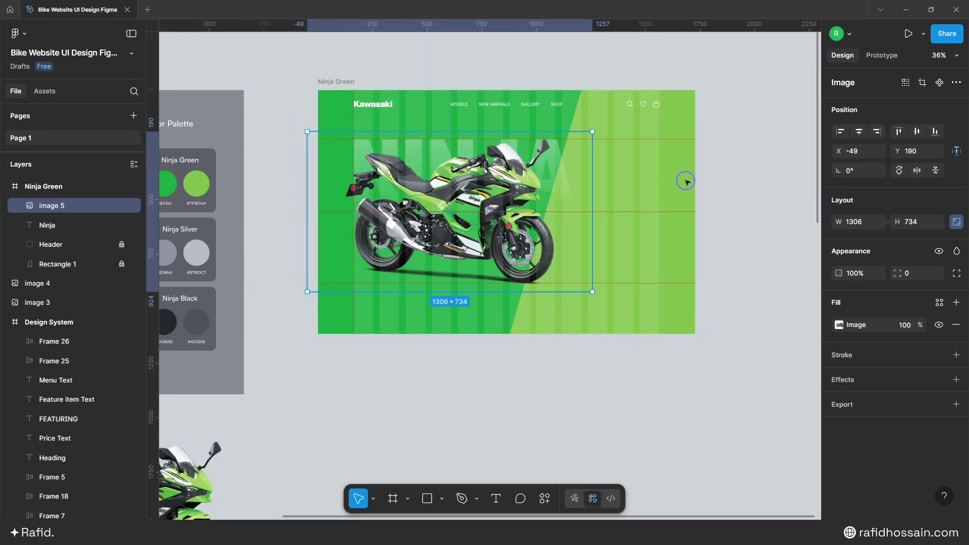
pyautogui.keyDown('ctrl'); pyautogui.scroll(-1, 611, 167); pyautogui.keyUp('ctrl')
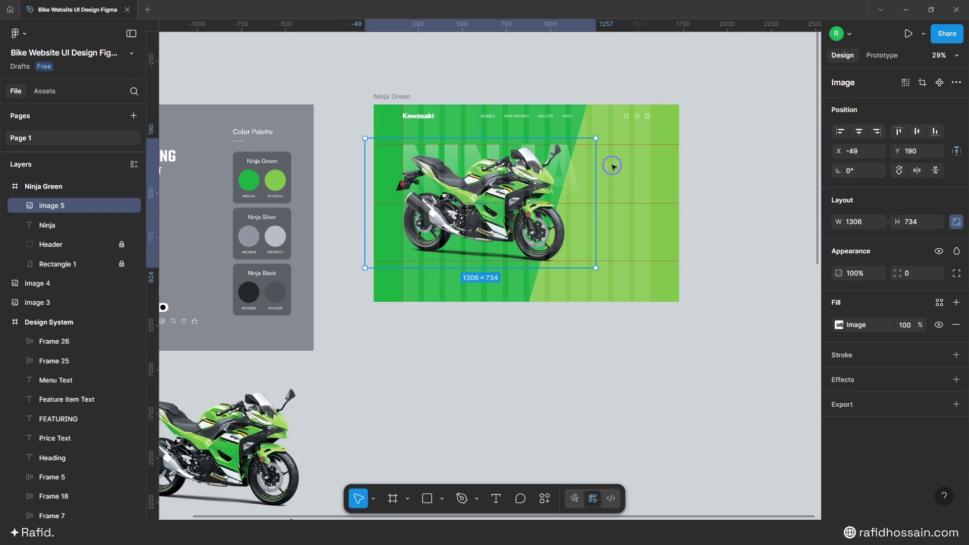
pyautogui.click(729, 154)
pyautogui.keyDown('ctrl'); pyautogui.scroll(-5, 553, 71); pyautogui.keyUp('ctrl')
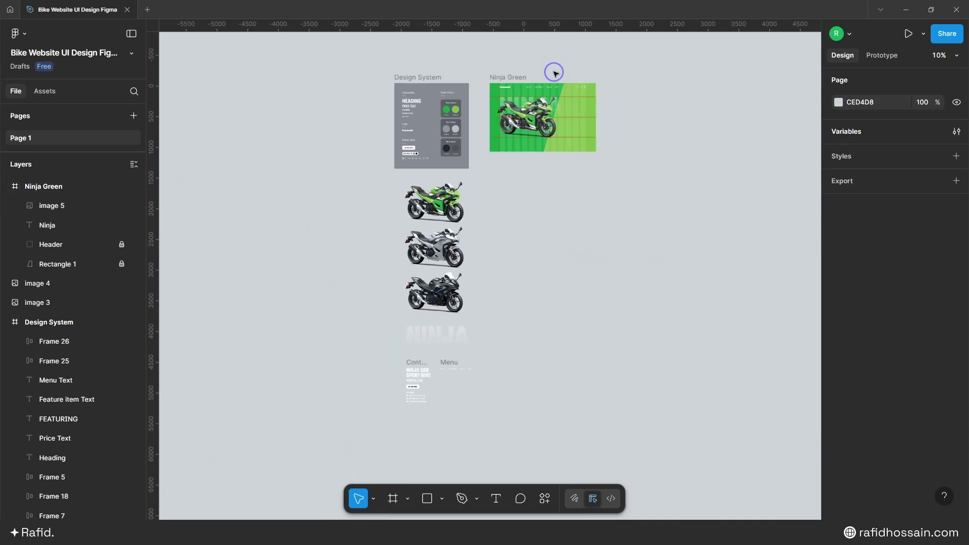
pyautogui.click(418, 362)
pyautogui.hotkey('ctrl', 'd')
pyautogui.scroll(3, 641, 84)
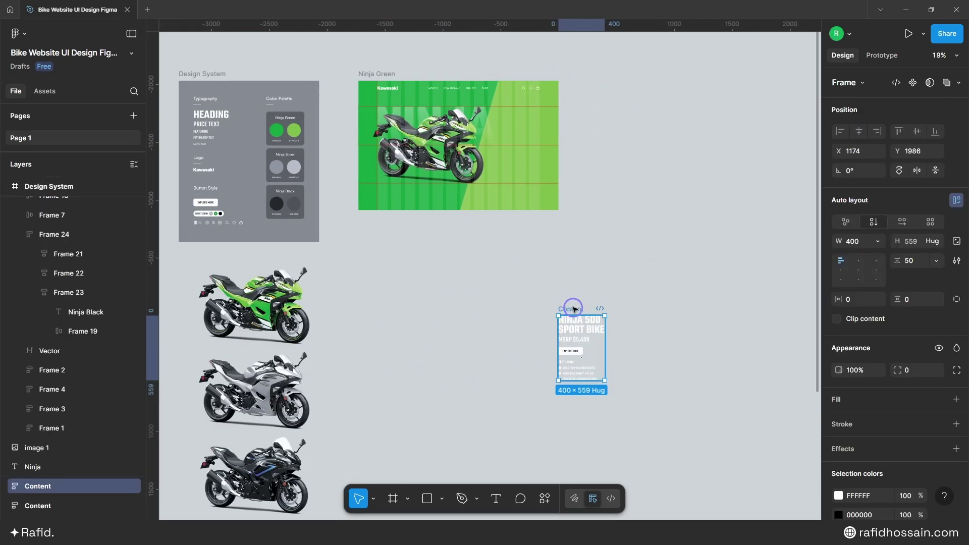
# - Move the Content copy into the Ninja Green frame's light green area at X 1167, Y 291
pyautogui.moveTo(574, 309); pyautogui.dragTo(495, 104)
pyautogui.keyDown('ctrl'); pyautogui.scroll(6, 495, 105); pyautogui.keyUp('ctrl')
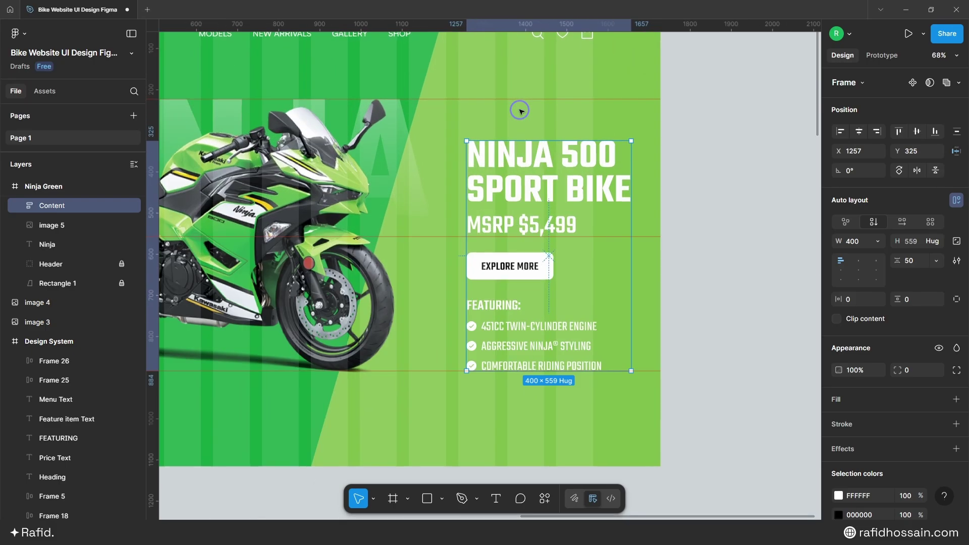
pyautogui.moveTo(519, 153); pyautogui.dragTo(489, 146)
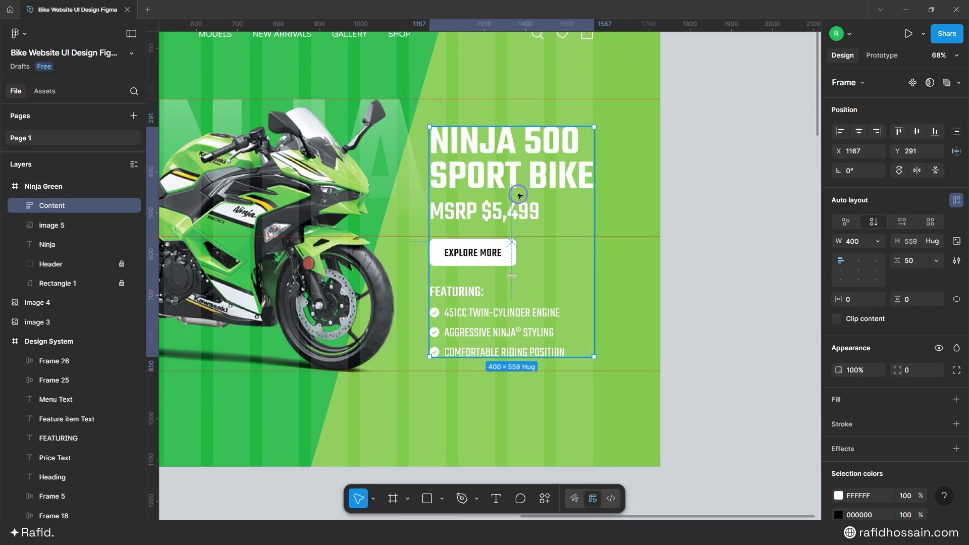
pyautogui.keyDown('ctrl'); pyautogui.scroll(-1, 538, 263); pyautogui.keyUp('ctrl')
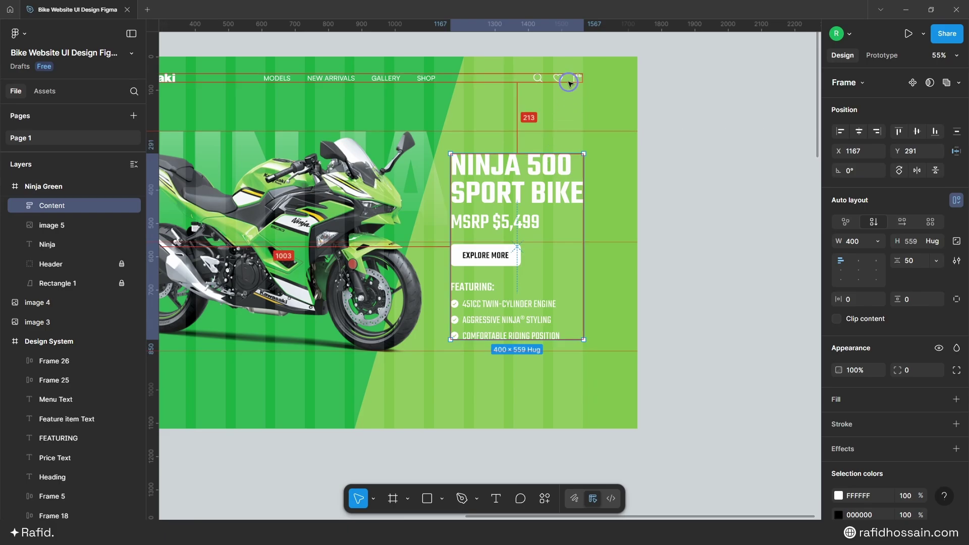
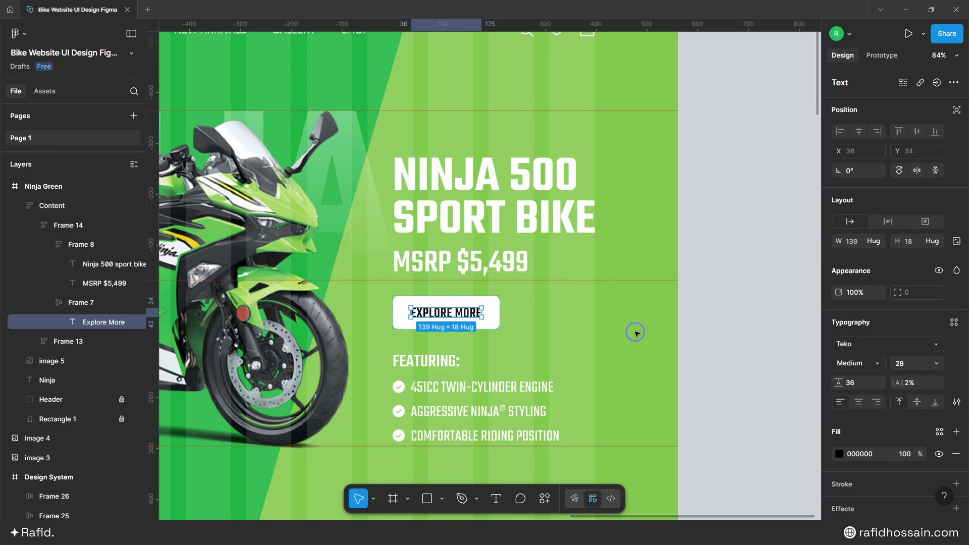
# - Examine the text and auto layout settings of the Explore More button, its parent stack, the FEATURING heading and the feature list items
pyautogui.click(491, 310)
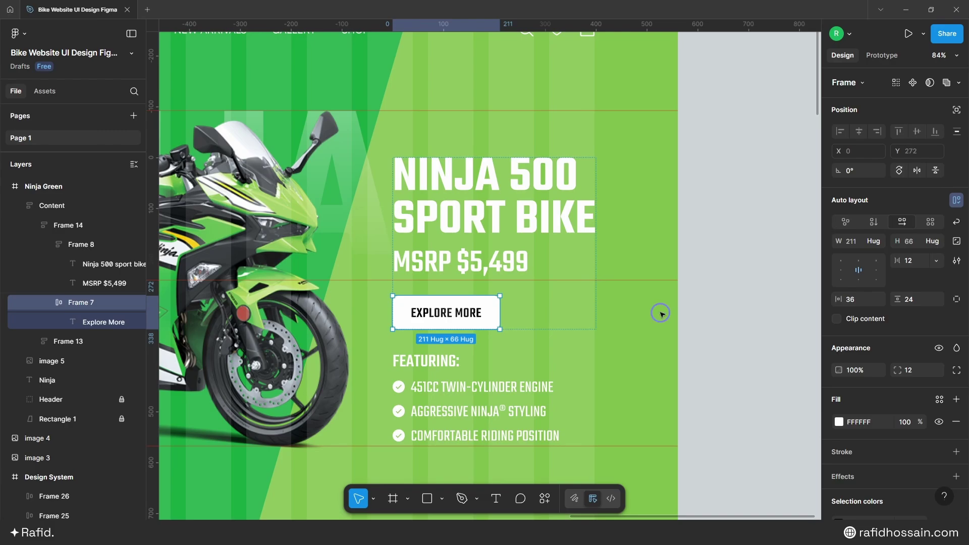
pyautogui.hotkey('shift', 'Return')
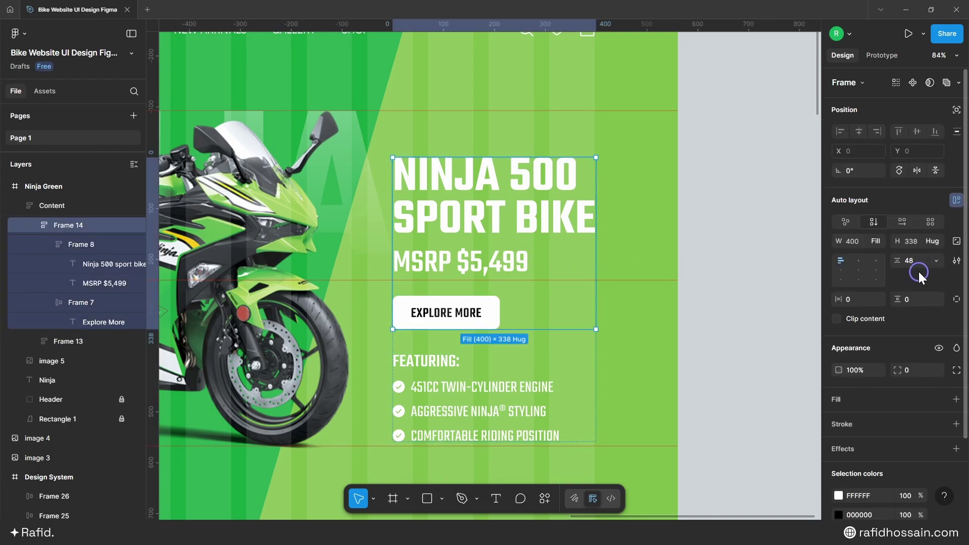
pyautogui.click(461, 362)
pyautogui.click(461, 362)
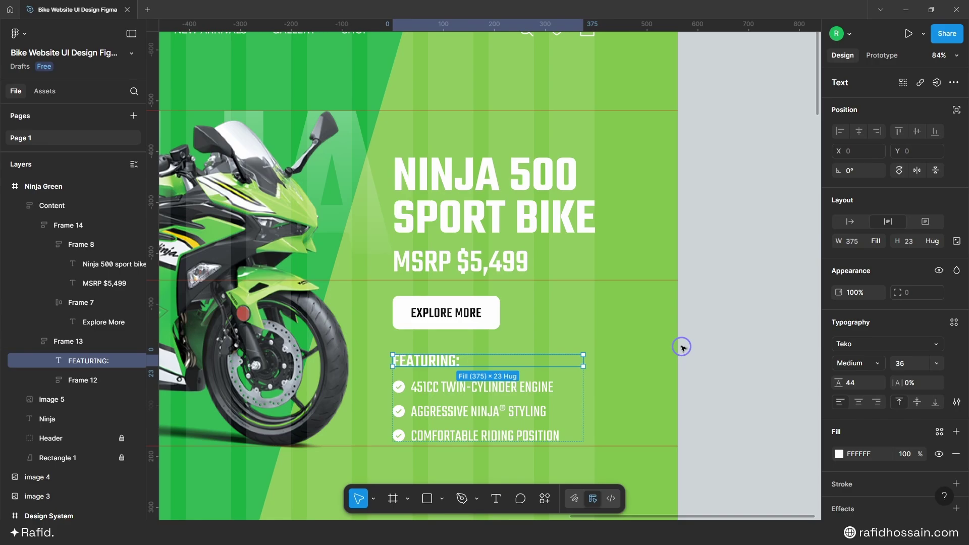
pyautogui.keyDown('ctrl'); pyautogui.scroll(5, 503, 346); pyautogui.keyUp('ctrl')
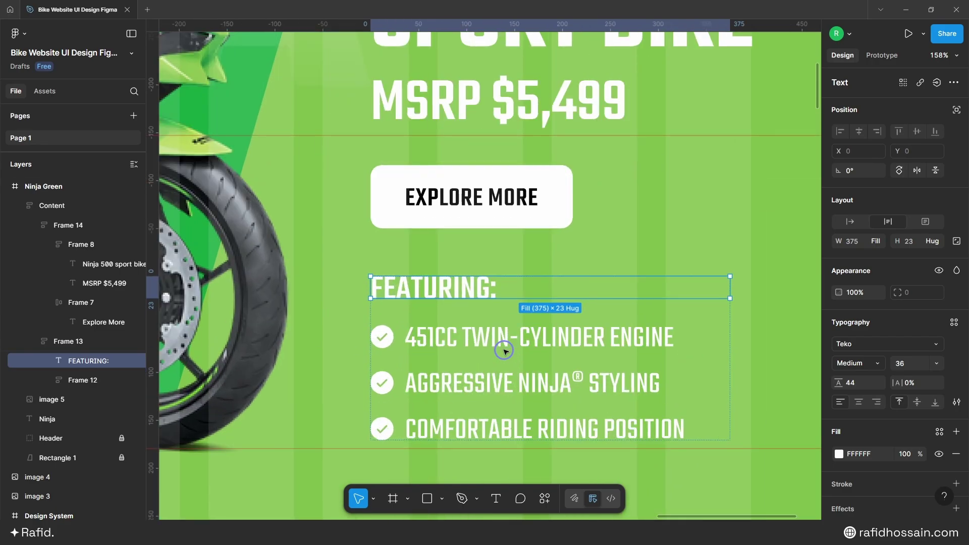
pyautogui.click(463, 339)
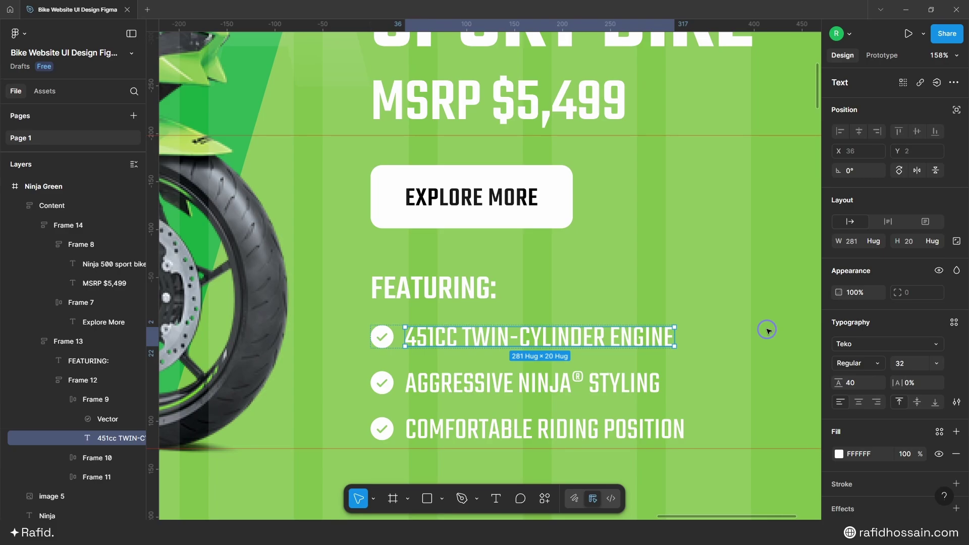
pyautogui.click(381, 336)
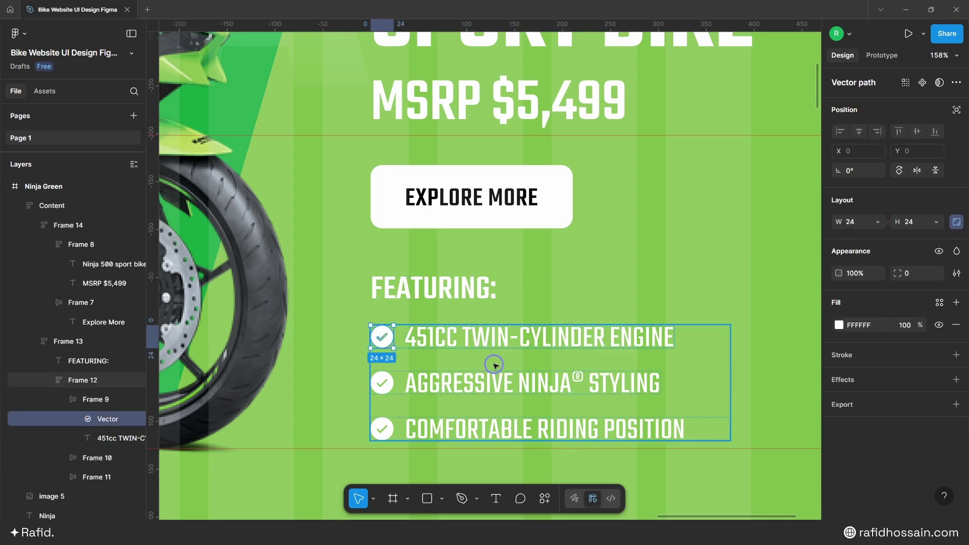
pyautogui.click(469, 356)
pyautogui.doubleClick(465, 337)
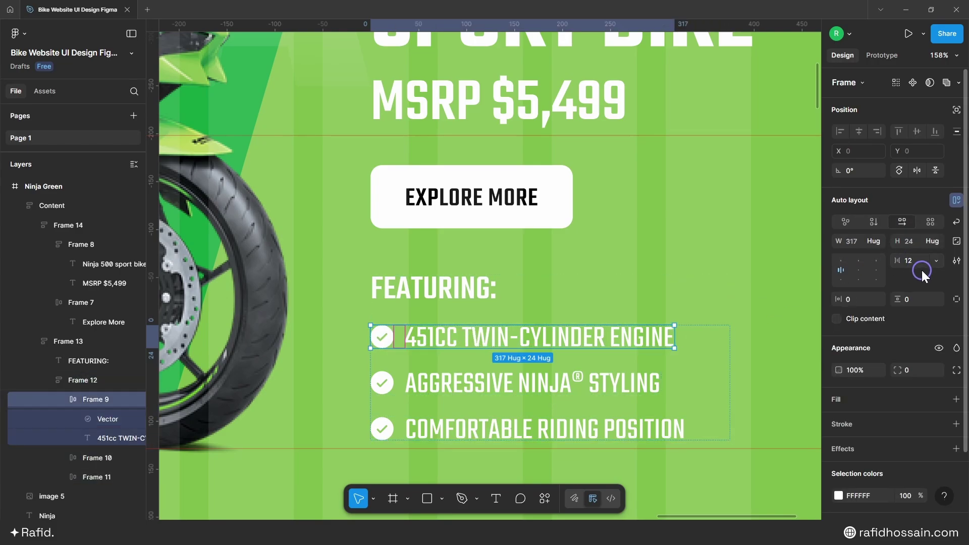
pyautogui.click(525, 309)
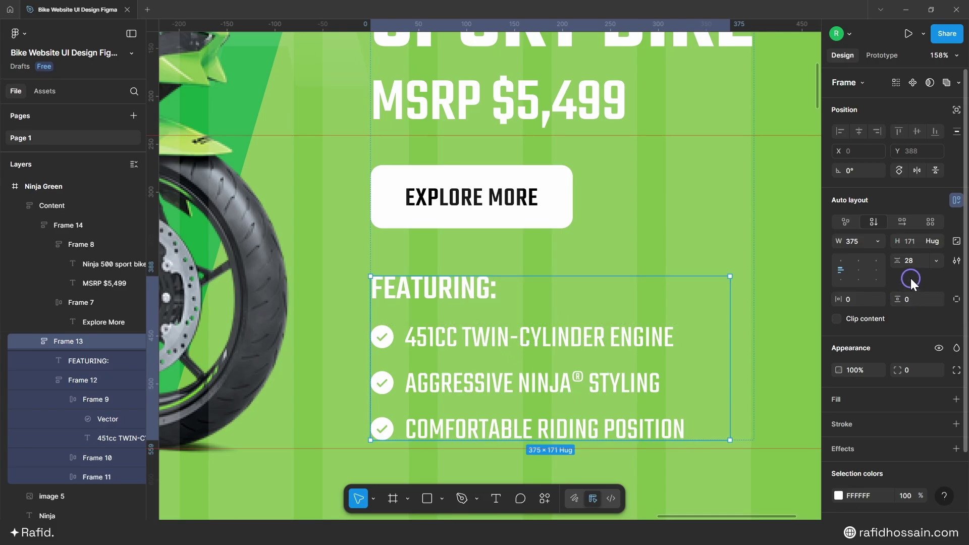
pyautogui.click(782, 214)
# - Copy the row of three social icons from the Design System frame into the Ninja Green frame, below the bike
pyautogui.scroll(-8, 596, 195)
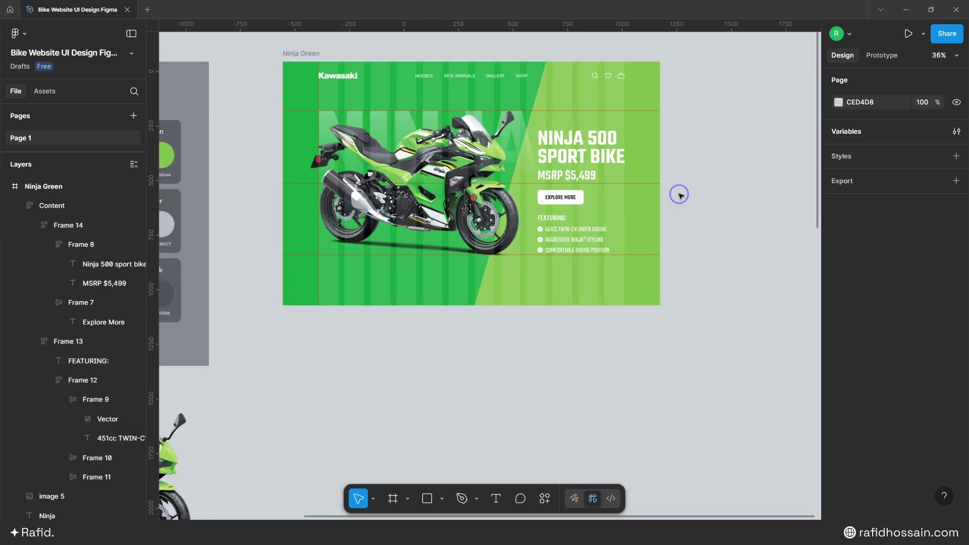
pyautogui.scroll(-2, 702, 197)
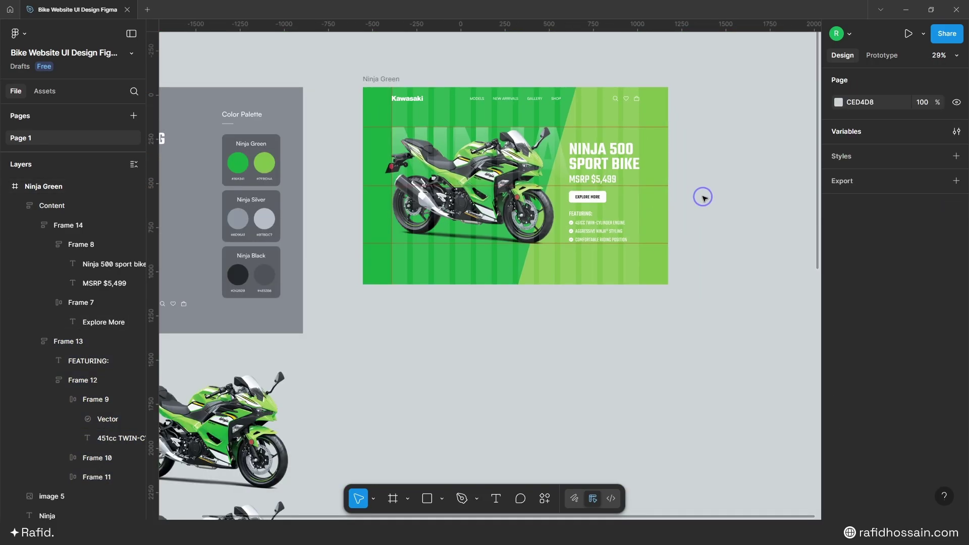
pyautogui.scroll(-2, 706, 198)
pyautogui.hscroll(-3, 454, 232)
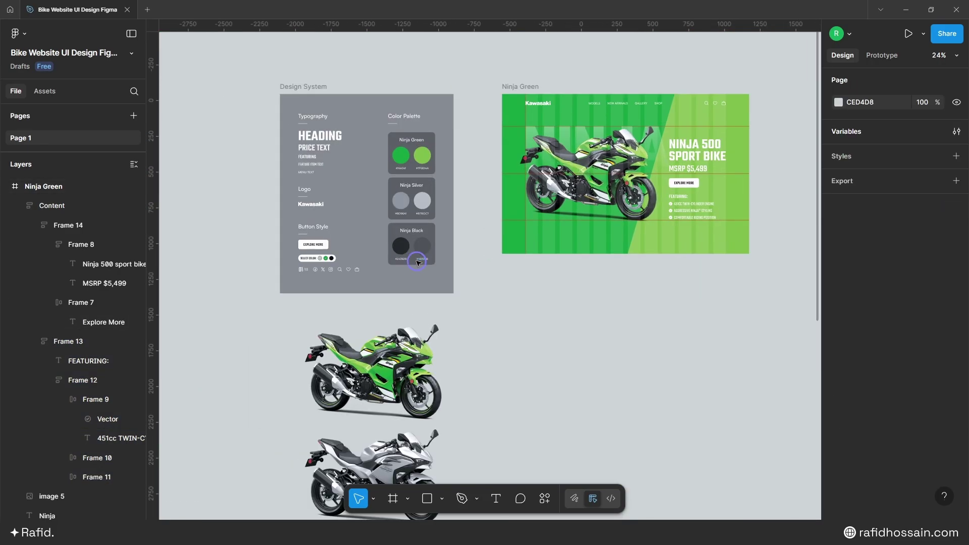
pyautogui.click(322, 271)
pyautogui.moveTo(322, 270); pyautogui.dragTo(543, 231)
# - Align the social icons with the first column's guide near the Ninja Green frame's bottom edge, at X 164, Y 1029
pyautogui.scroll(8, 573, 225)
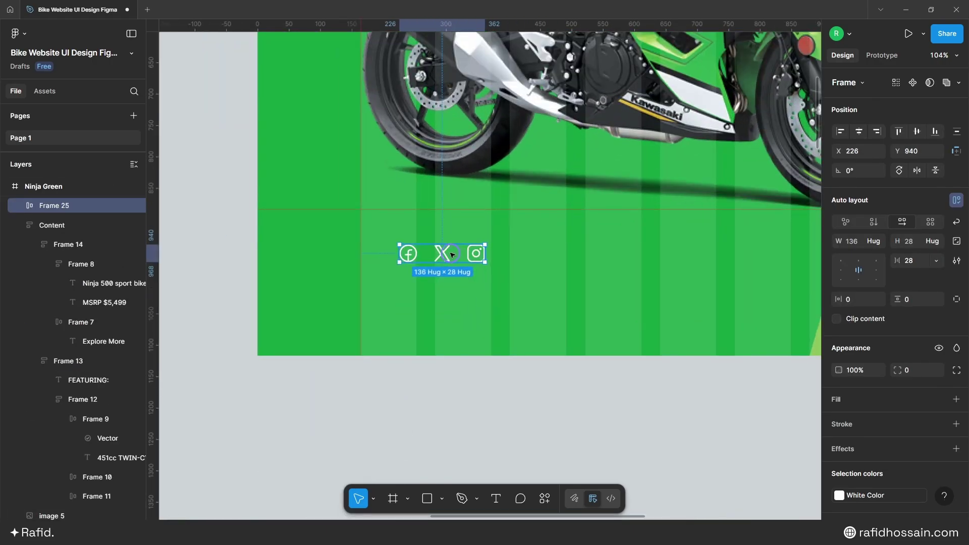
pyautogui.moveTo(451, 255); pyautogui.dragTo(409, 344)
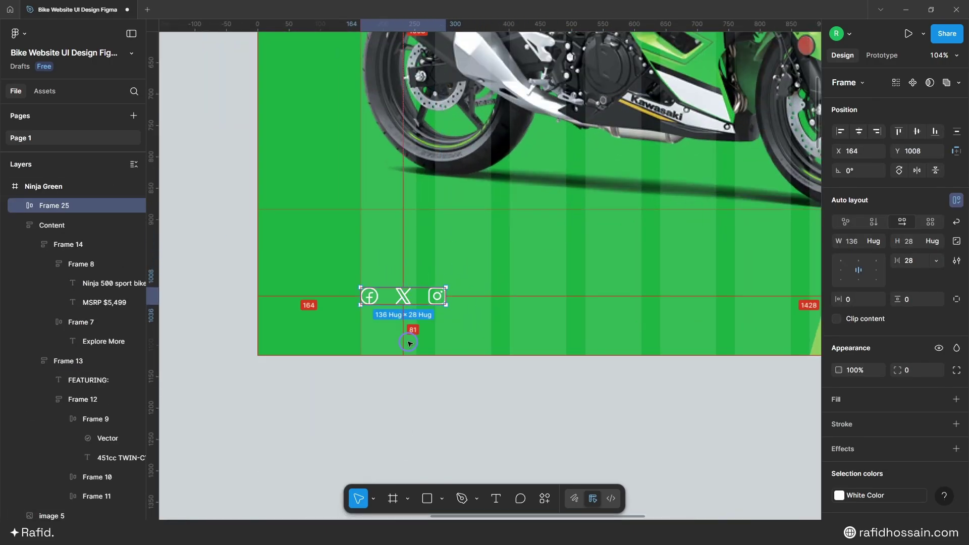
pyautogui.hotkey('shift', 'Down')
pyautogui.hotkey('shift', 'Down')
pyautogui.press('Down')
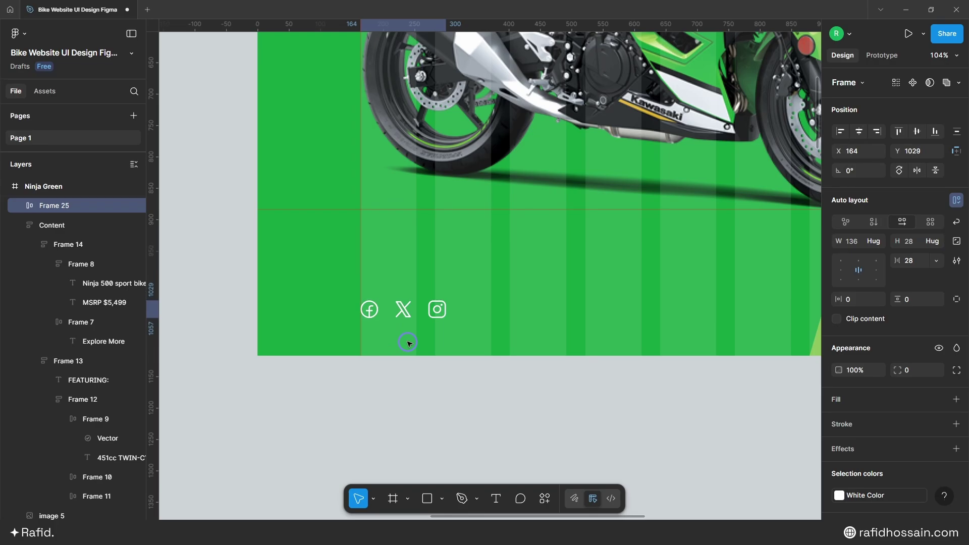
pyautogui.click(408, 372)
# - Copy the 01 /03 slide counter from the Design System into the Ninja Green frame's bottom corner at X 1498, Y 1027
pyautogui.scroll(-5, 491, 264)
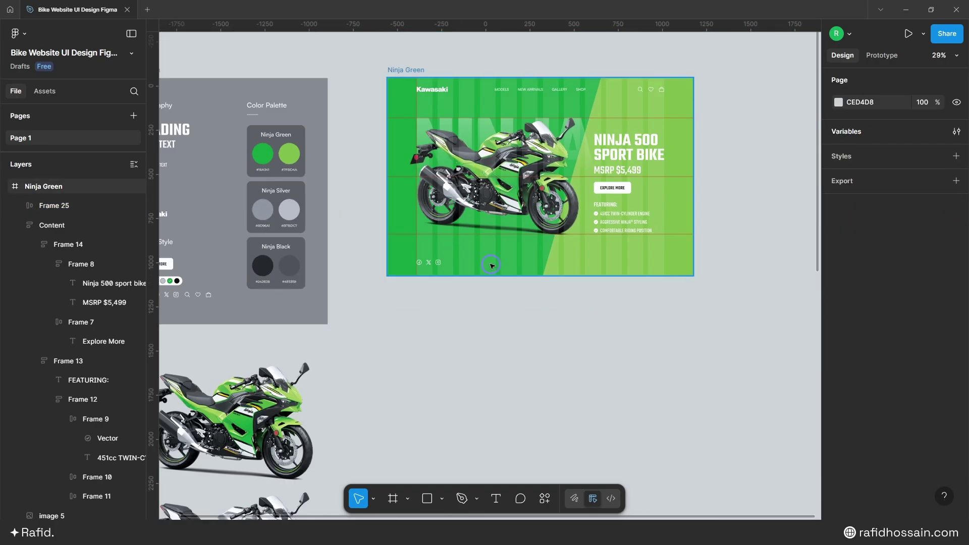
pyautogui.scroll(-3, 491, 265)
pyautogui.click(261, 285)
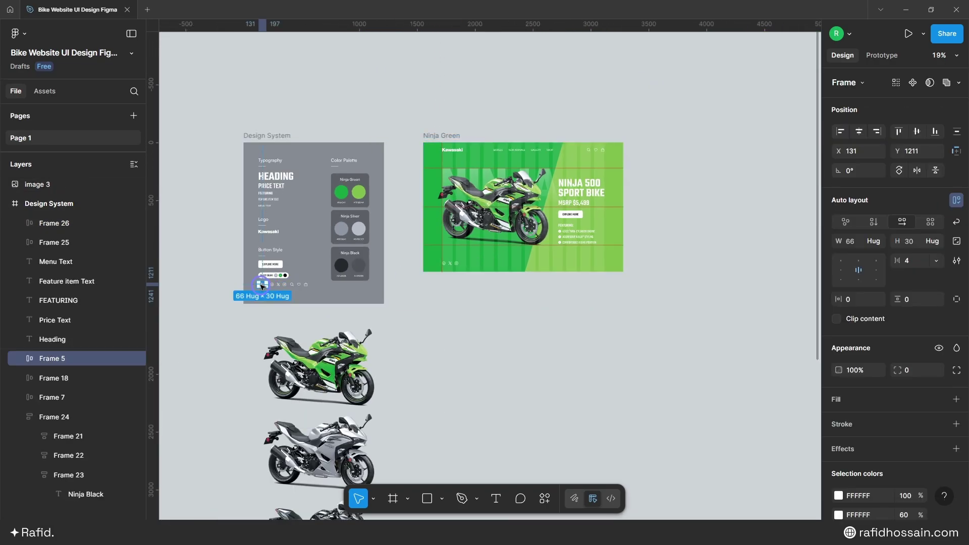
pyautogui.moveTo(261, 285); pyautogui.dragTo(557, 306)
pyautogui.scroll(6, 601, 259)
pyautogui.hotkey('shift', 'Up')
pyautogui.scroll(3, 567, 290)
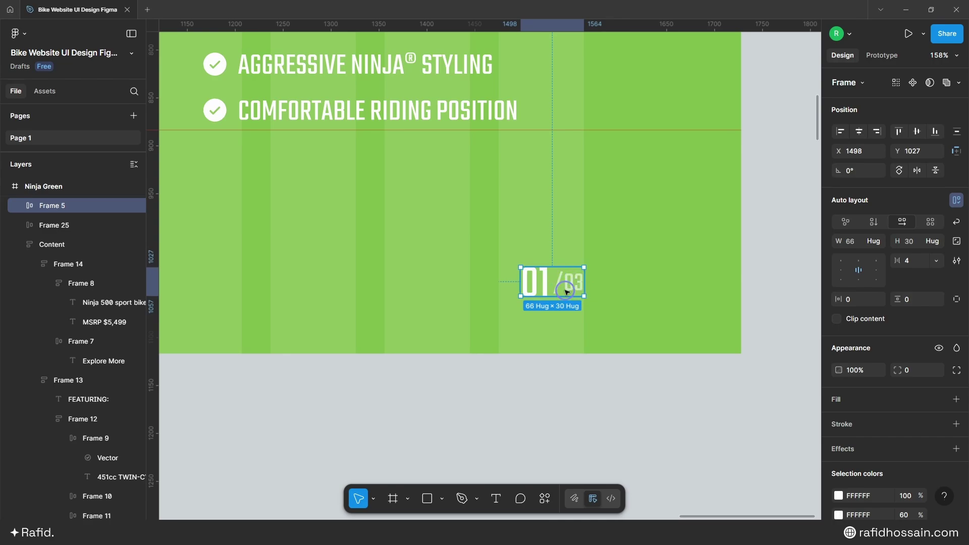
pyautogui.doubleClick(545, 286)
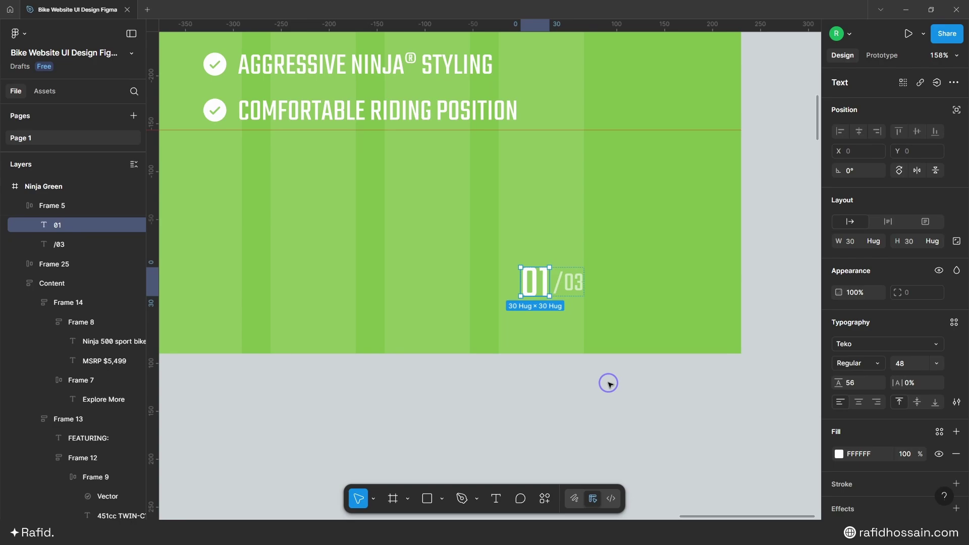
pyautogui.click(568, 280)
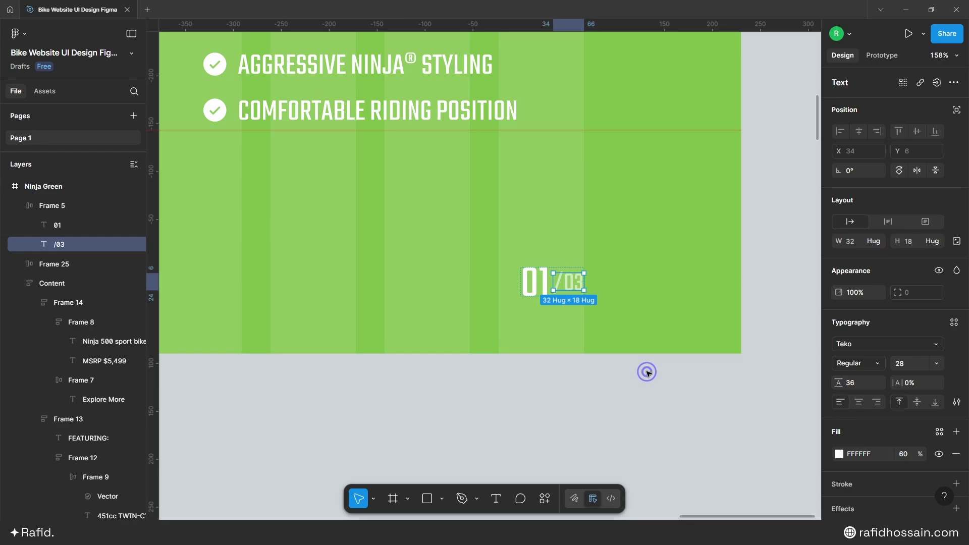
pyautogui.hotkey('shift', 'Return')
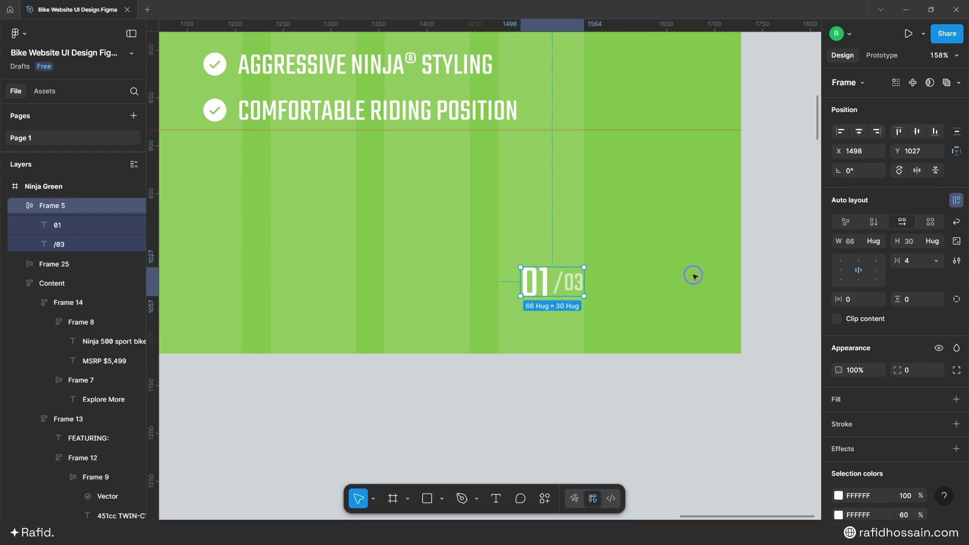
# - Copy the Select Color pill from the Design System frame into the Ninja Green frame, between the social icons and the slide counter
pyautogui.scroll(-6, 701, 240)
pyautogui.scroll(-5, 641, 317)
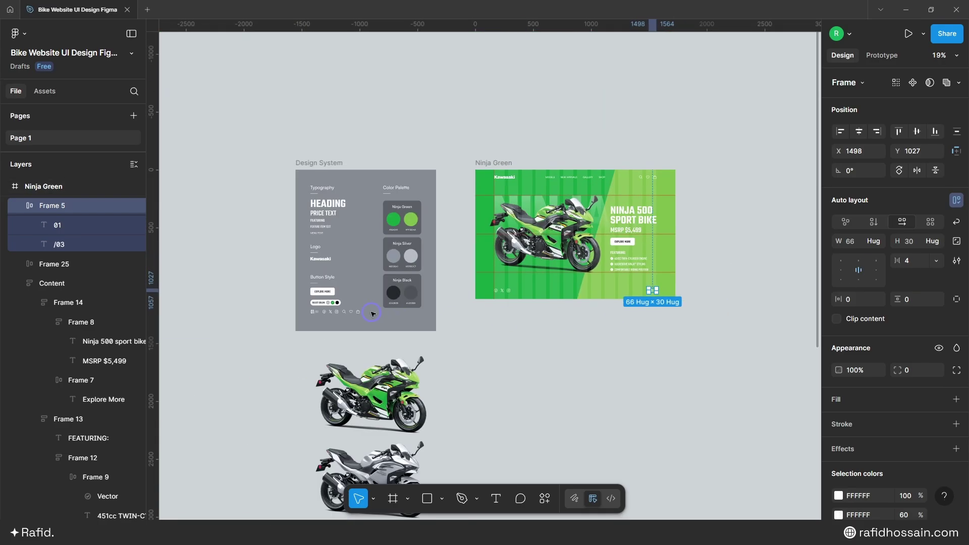
pyautogui.click(321, 302)
pyautogui.click(568, 289)
pyautogui.scroll(10, 535, 295)
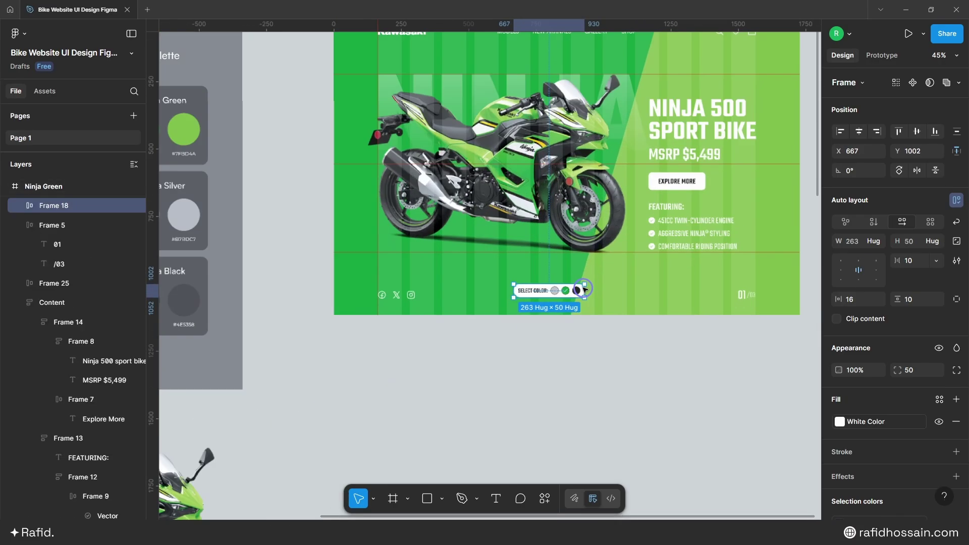
# - Centre the Select Color pill horizontally in the Ninja Green frame and move it to Y 1007, 60 px above the bottom edge
pyautogui.scroll(-2, 524, 296)
pyautogui.moveTo(504, 295); pyautogui.dragTo(532, 296)
pyautogui.click(863, 132)
pyautogui.scroll(-2, 484, 330)
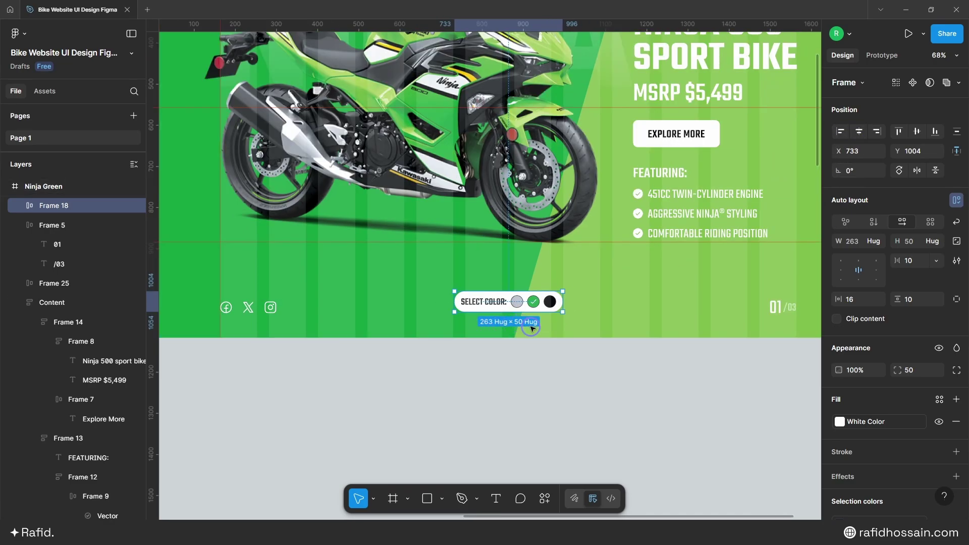
pyautogui.press('alt')
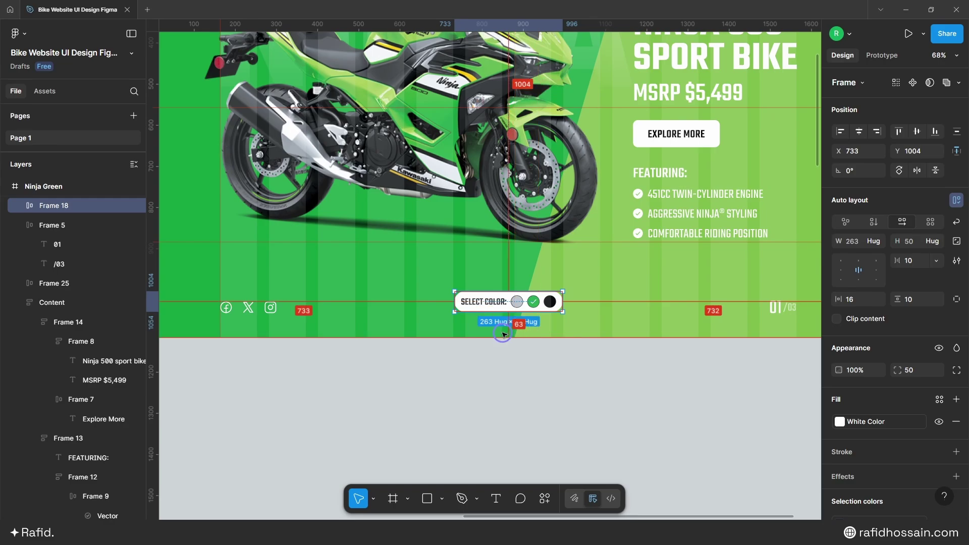
pyautogui.press('Down')
pyautogui.press('Down')
pyautogui.press('Down')
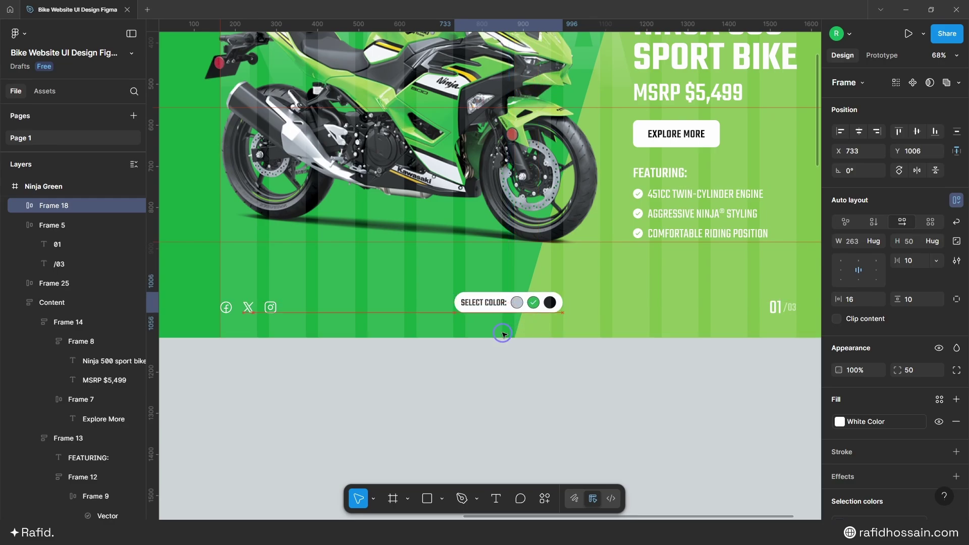
pyautogui.press('alt')
# - Examine the Select Color pill's label typography, the swatch ellipses and checkmark vectors, and the auto layout of the pill and swatch row
pyautogui.scroll(2, 520, 328)
pyautogui.scroll(3, 525, 325)
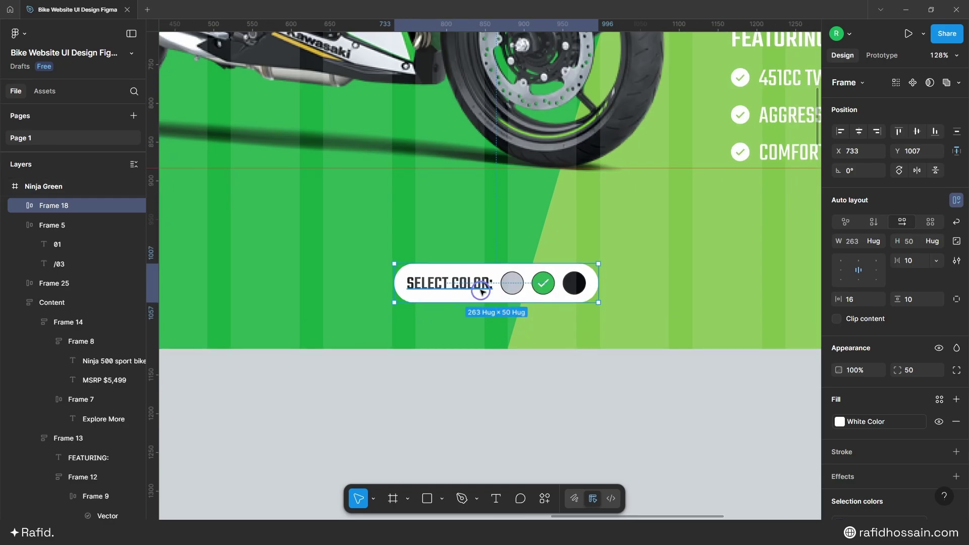
pyautogui.doubleClick(480, 283)
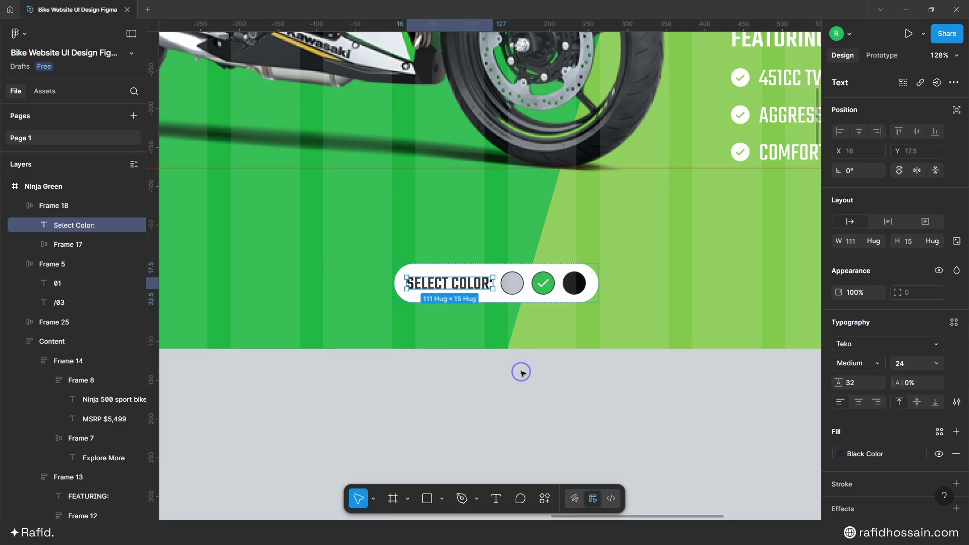
pyautogui.keyDown('ctrl'); pyautogui.click(518, 280); pyautogui.keyUp('ctrl')
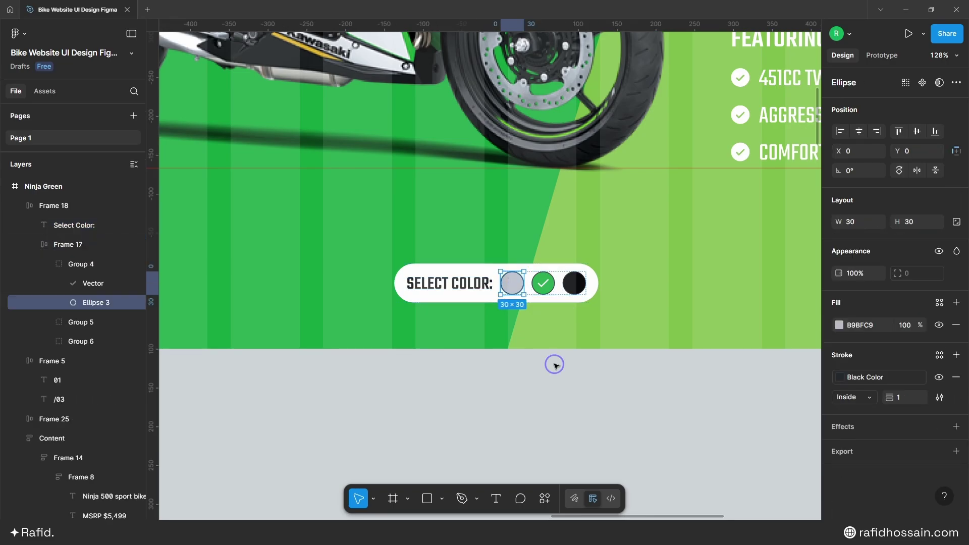
pyautogui.scroll(5, 548, 282)
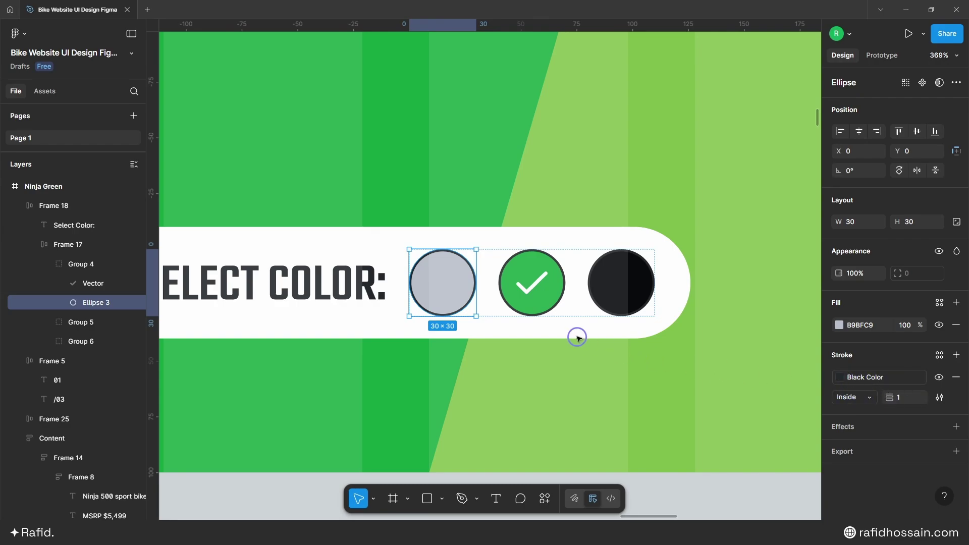
pyautogui.keyDown('ctrl'); pyautogui.click(533, 295); pyautogui.keyUp('ctrl')
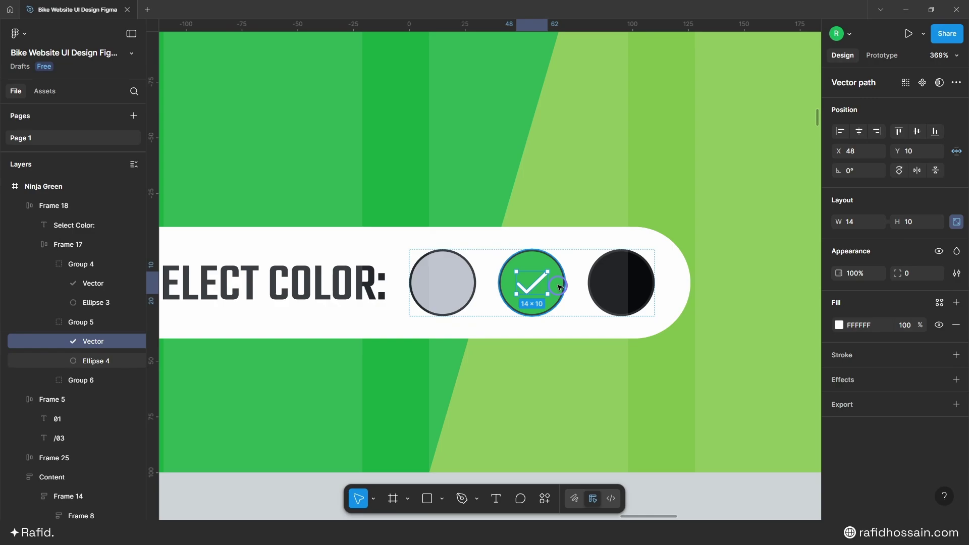
pyautogui.click(533, 289)
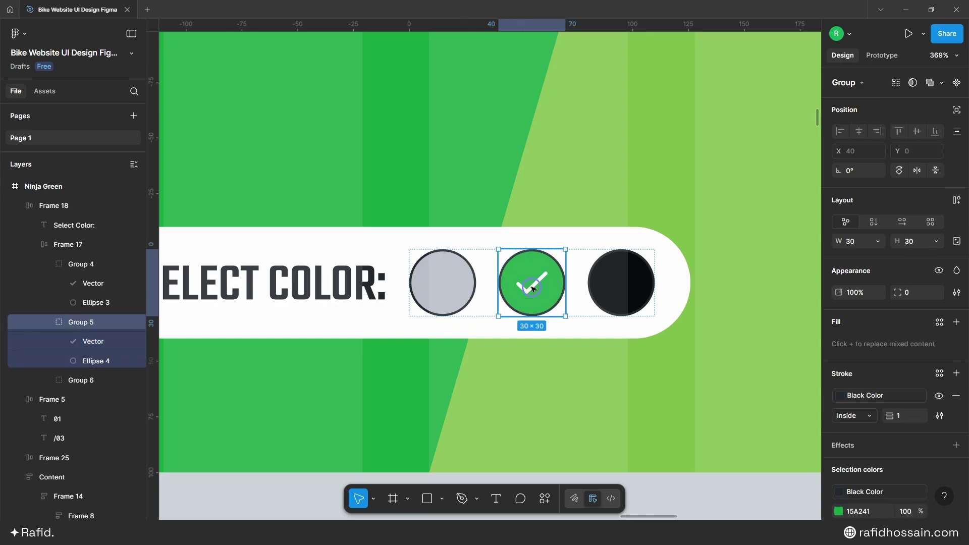
pyautogui.click(524, 290)
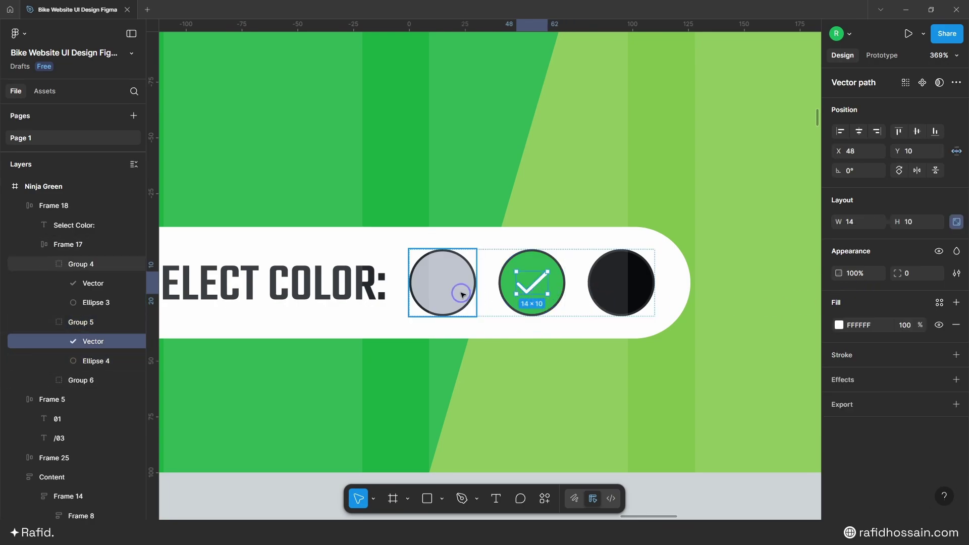
pyautogui.click(458, 270)
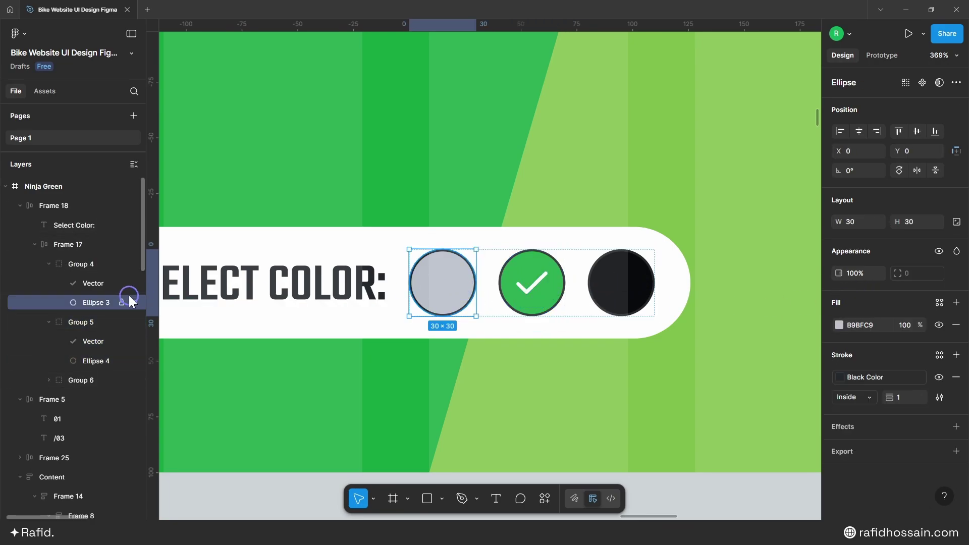
pyautogui.click(103, 284)
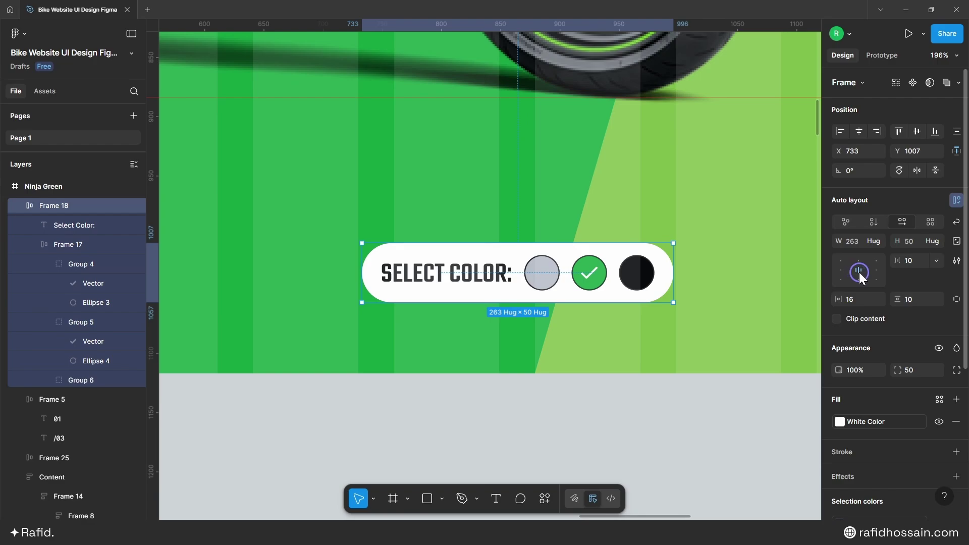
pyautogui.hotkey('ctrl', 'z')
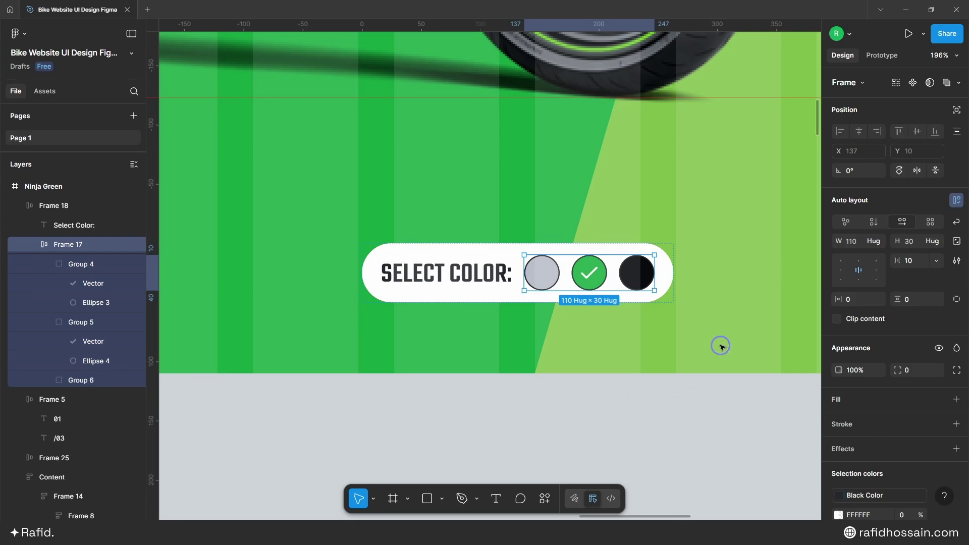
pyautogui.click(554, 401)
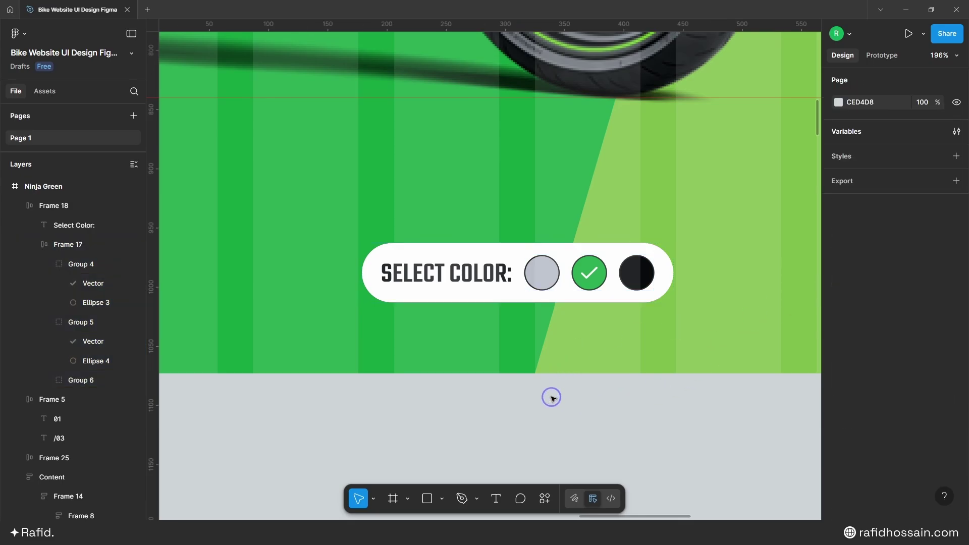
pyautogui.scroll(-10, 550, 393)
pyautogui.click(567, 372)
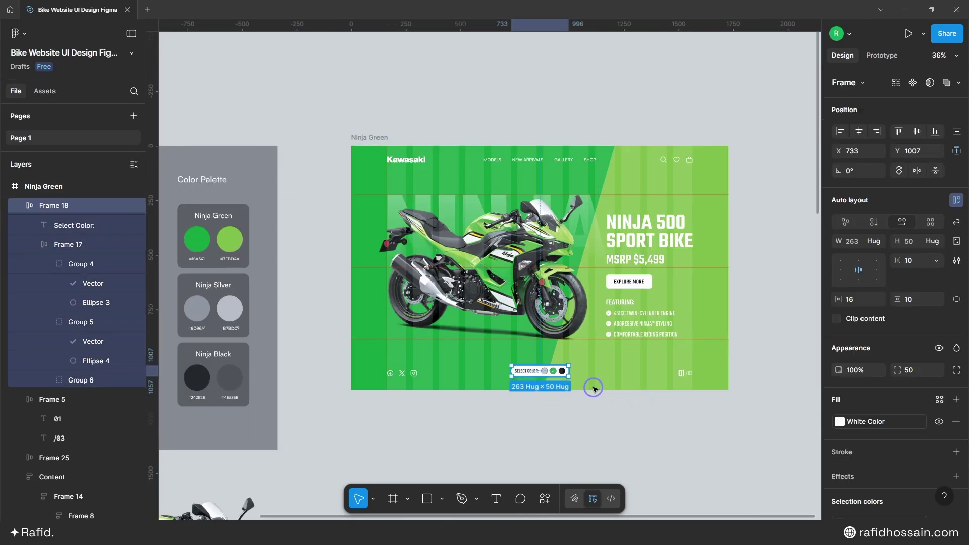
pyautogui.click(591, 410)
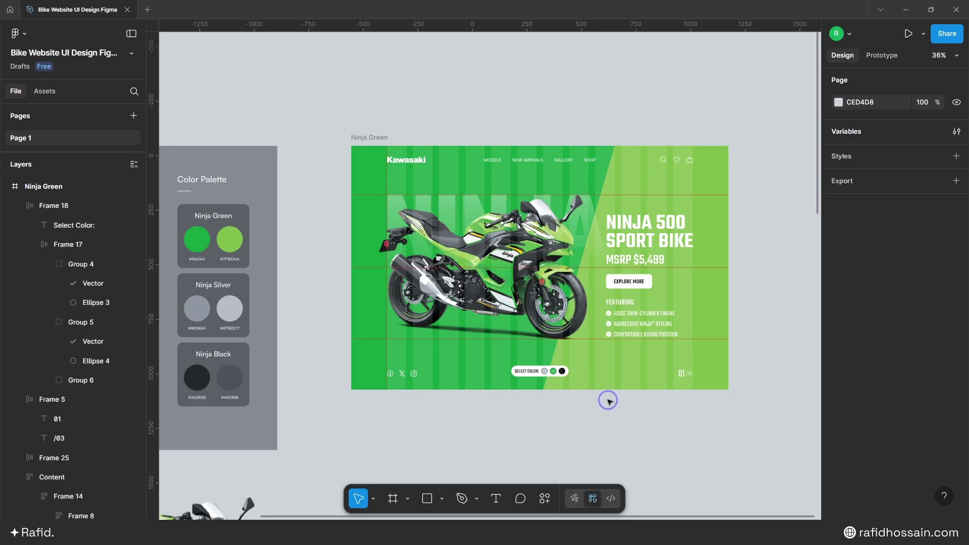
# - Copy the silver and black bike images to the empty canvas area below the Ninja Green frame, at X 310
pyautogui.scroll(-3, 485, 106)
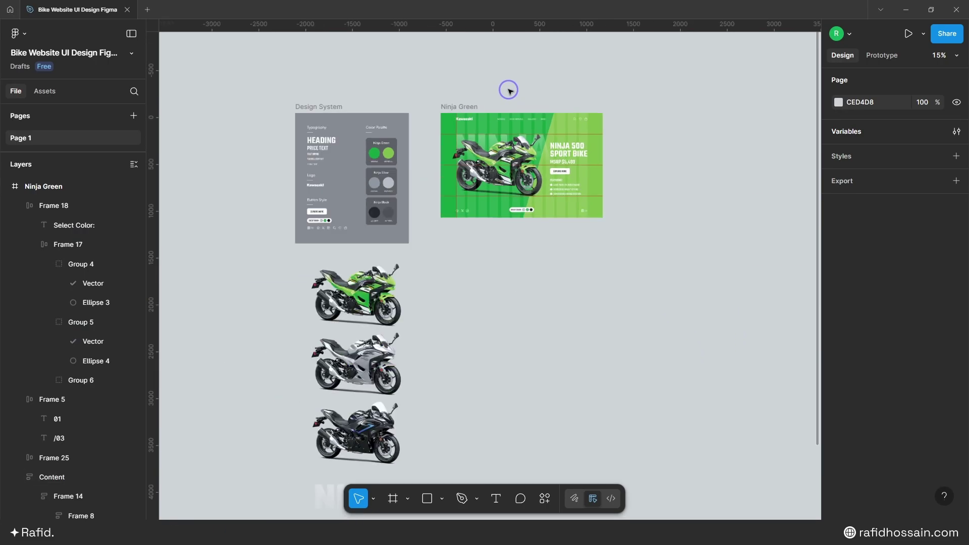
pyautogui.scroll(-4, 385, 324)
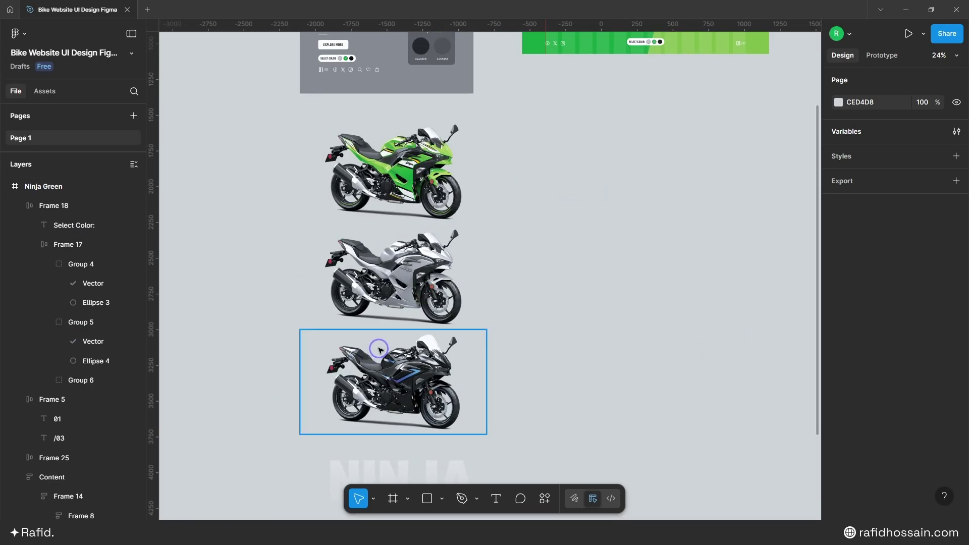
pyautogui.scroll(2, 378, 352)
pyautogui.click(378, 352)
pyautogui.scroll(-3, 424, 376)
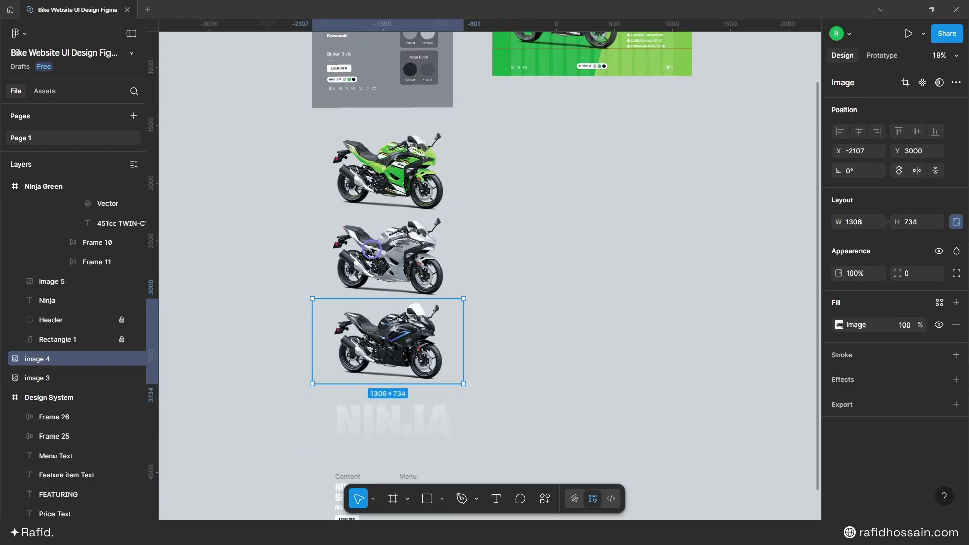
pyautogui.keyDown('shift'); pyautogui.click(409, 254); pyautogui.keyUp('shift')
pyautogui.moveTo(409, 253); pyautogui.dragTo(690, 243)
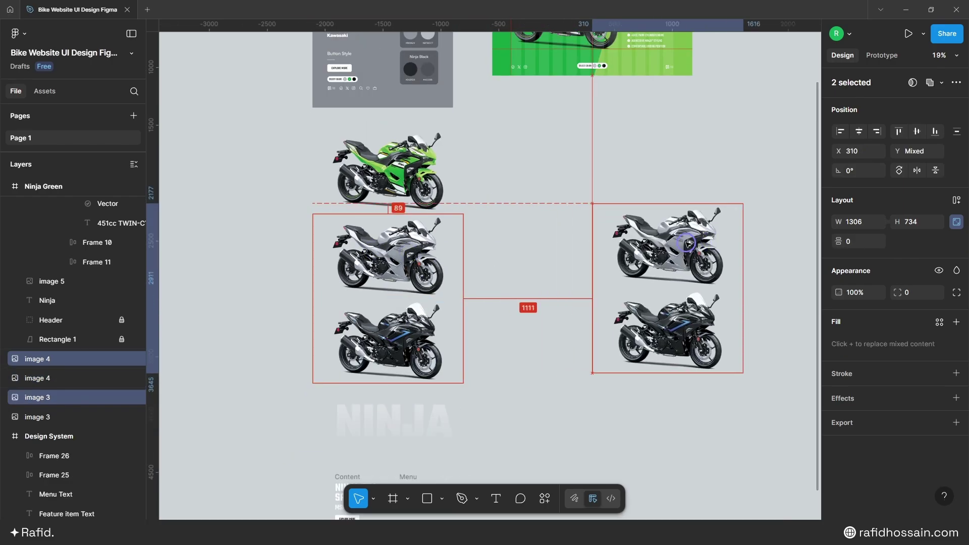
# - Align the tops of the two copied bike images, then move the black copy below the silver one to Y 3056
pyautogui.moveTo(810, 215); pyautogui.dragTo(642, 179)
pyautogui.hotkey('alt', 'w')
pyautogui.click(517, 193)
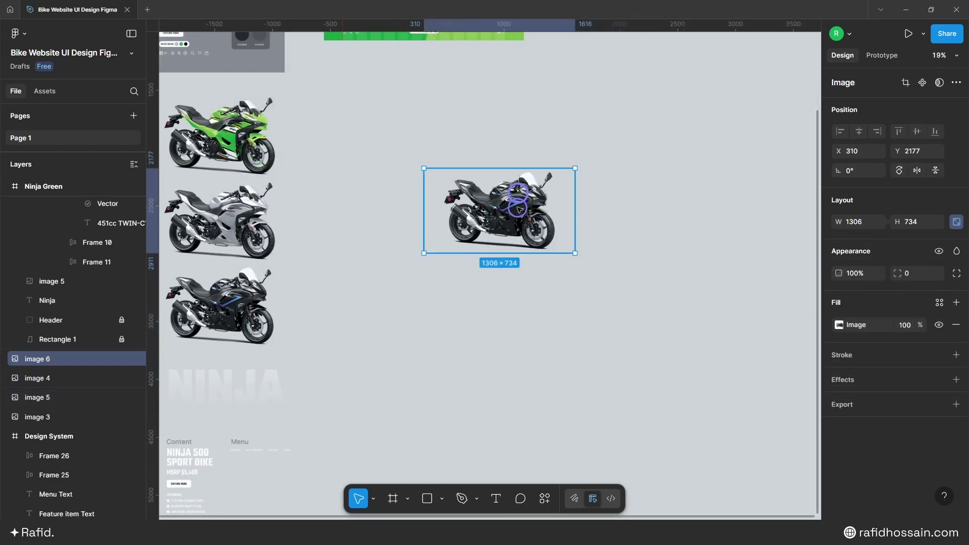
pyautogui.moveTo(518, 194); pyautogui.dragTo(516, 295)
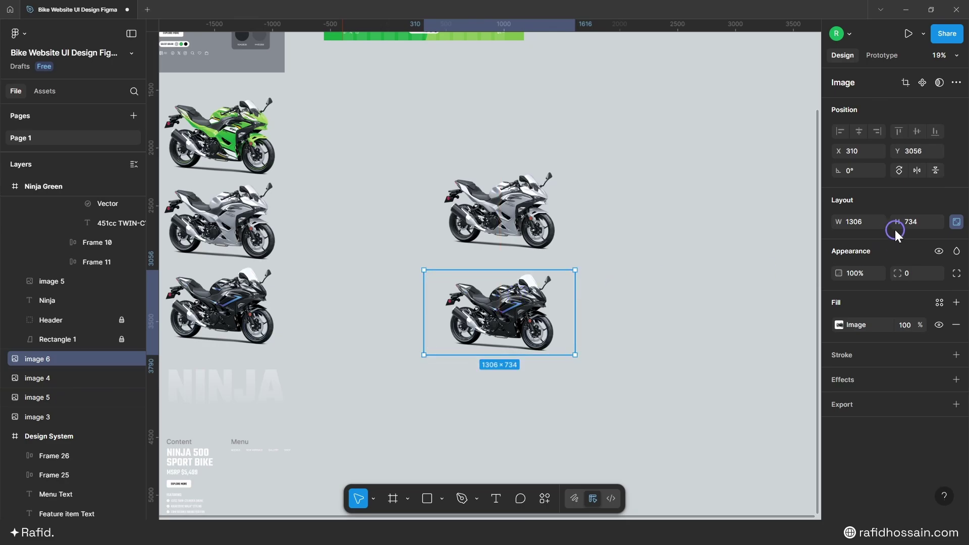
# - Set the width of both the black and the silver bike copies to 180 px, keeping their proportions
pyautogui.click(846, 221)
pyautogui.write('180')
pyautogui.press('Return')
pyautogui.click(566, 216)
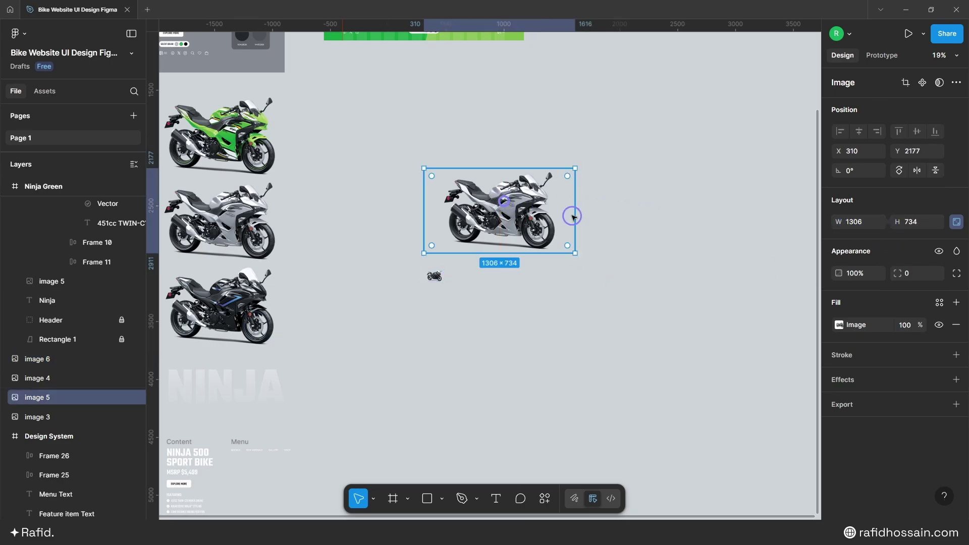
pyautogui.click(855, 226)
pyautogui.write('180')
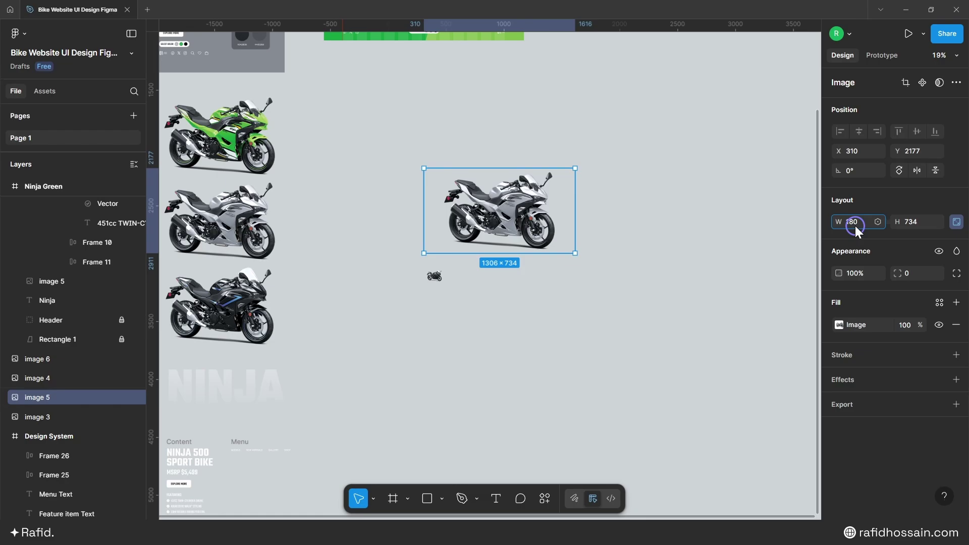
pyautogui.press('Return')
# - Move the small black bike image up until it sits above the small silver one
pyautogui.scroll(3, 566, 205)
pyautogui.moveTo(357, 315); pyautogui.dragTo(357, 166)
pyautogui.keyDown('ctrl'); pyautogui.scroll(10, 339, 147); pyautogui.keyUp('ctrl')
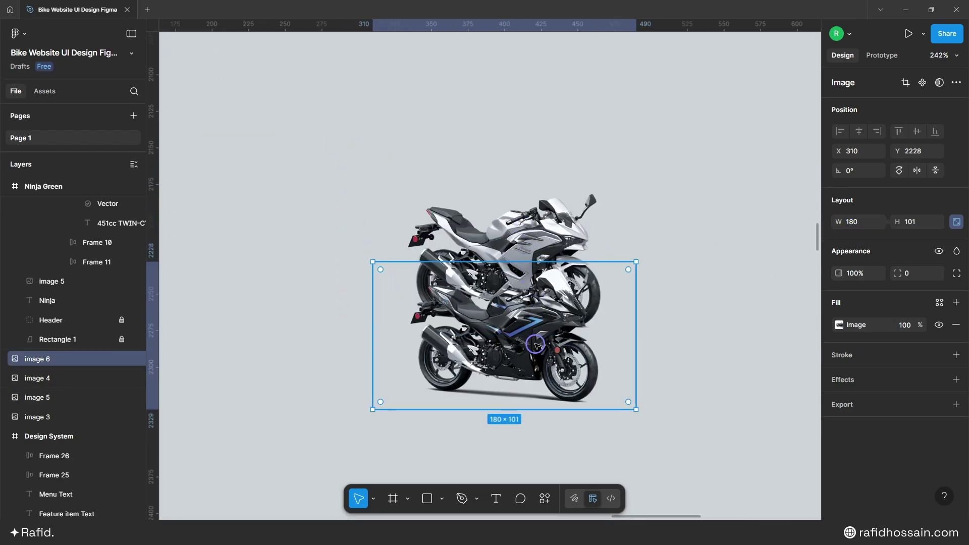
pyautogui.moveTo(535, 345); pyautogui.dragTo(535, 126)
# - Bring the small silver bike image to the front and stack it over the small black one at X 303, Y 2081
pyautogui.keyDown('ctrl'); pyautogui.scroll(-2, 560, 252); pyautogui.keyUp('ctrl')
pyautogui.click(557, 244)
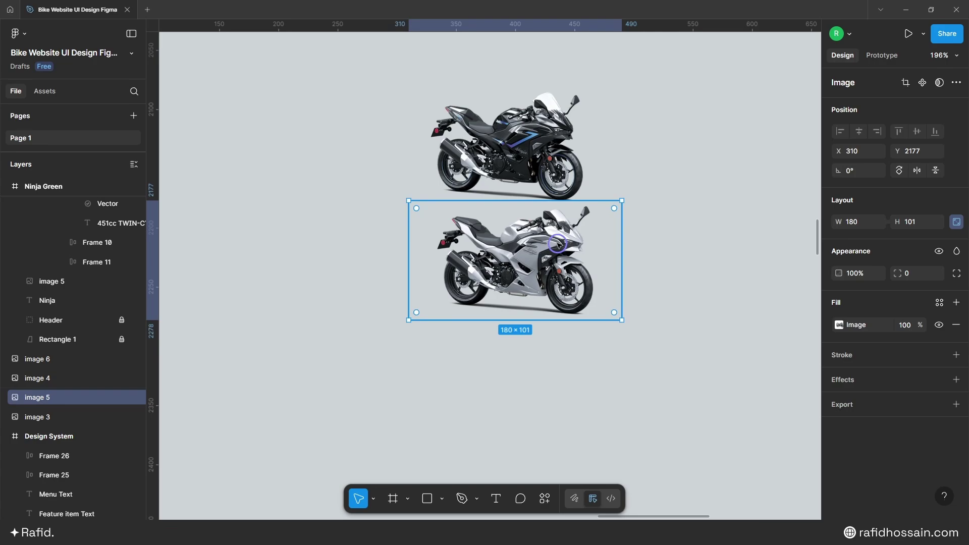
pyautogui.press(']')
pyautogui.moveTo(565, 236); pyautogui.dragTo(558, 141)
pyautogui.keyDown('ctrl'); pyautogui.scroll(-3, 488, 162); pyautogui.keyUp('ctrl')
pyautogui.scroll(3, 488, 162)
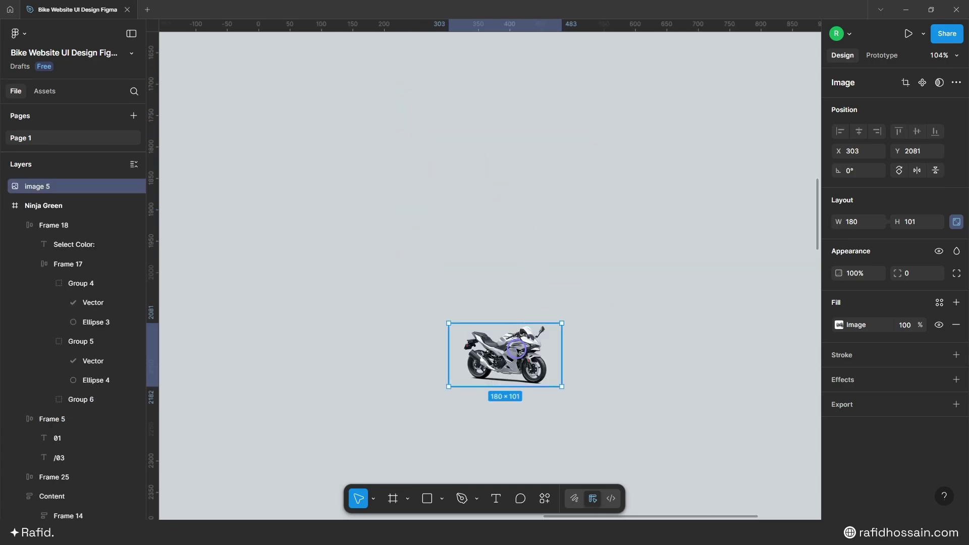
# - Move the small silver bike above the black one to X 292, Y 1940 and rename its layer image 2
pyautogui.moveTo(516, 356); pyautogui.dragTo(509, 268)
pyautogui.doubleClick(57, 186)
pyautogui.click(57, 185)
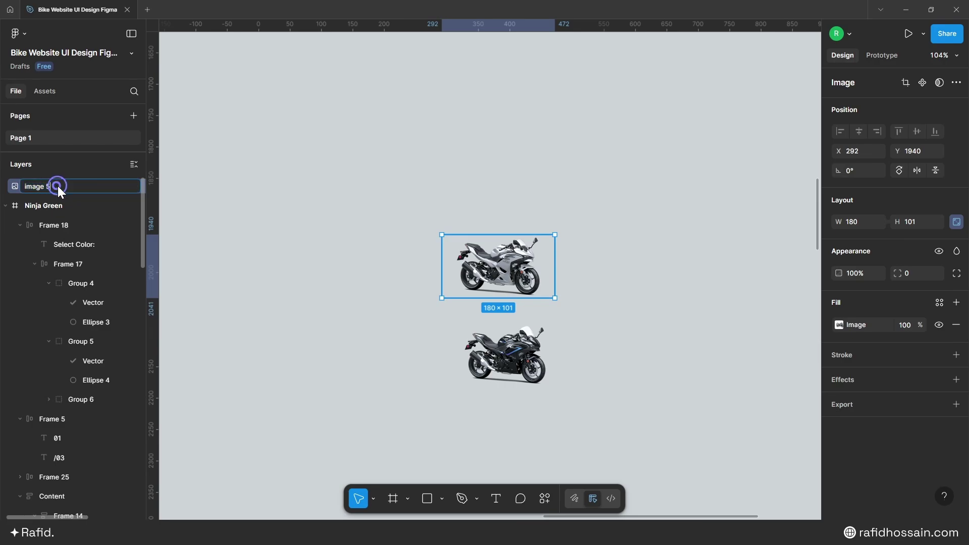
pyautogui.press('BackSpace')
pyautogui.write('2')
# - Rename the small black bike image's layer as image 3
pyautogui.click(505, 353)
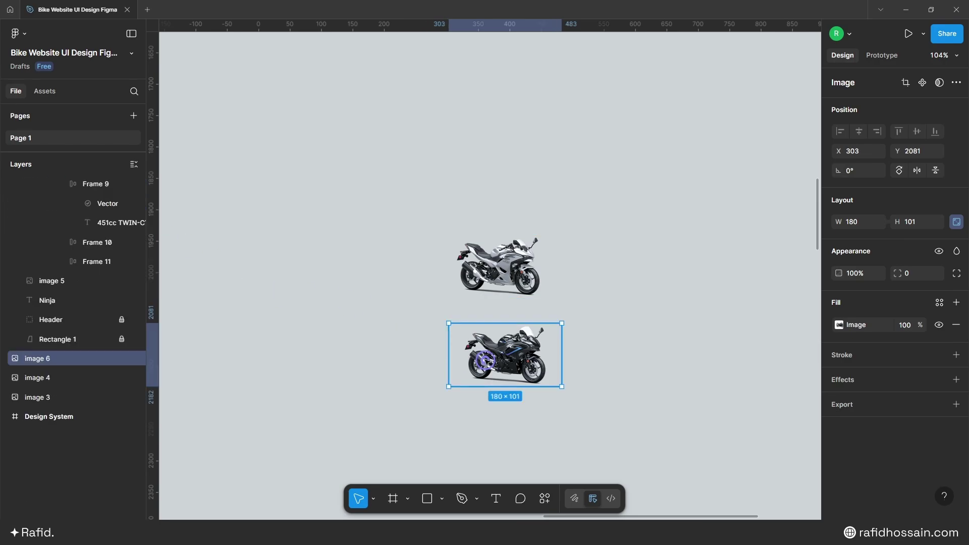
pyautogui.doubleClick(60, 356)
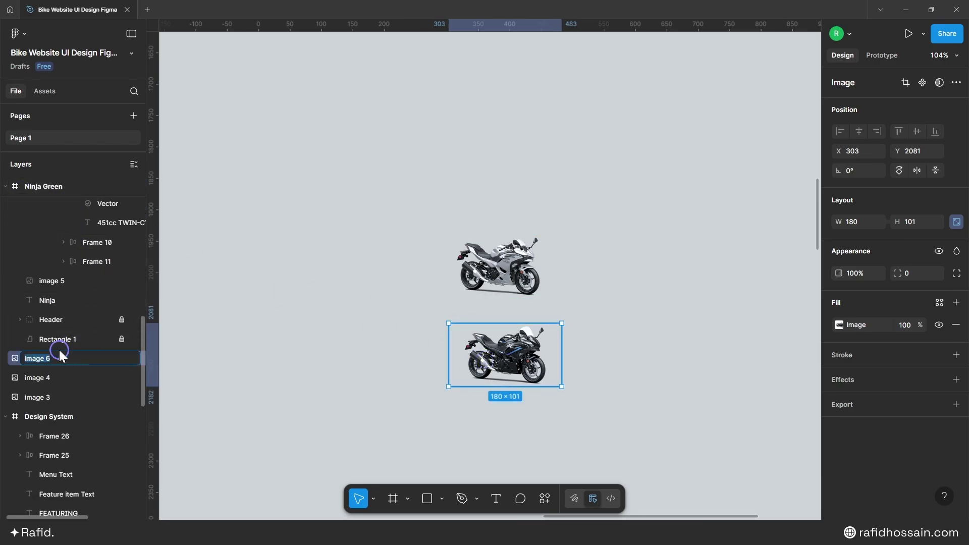
pyautogui.write('3')
pyautogui.click(329, 341)
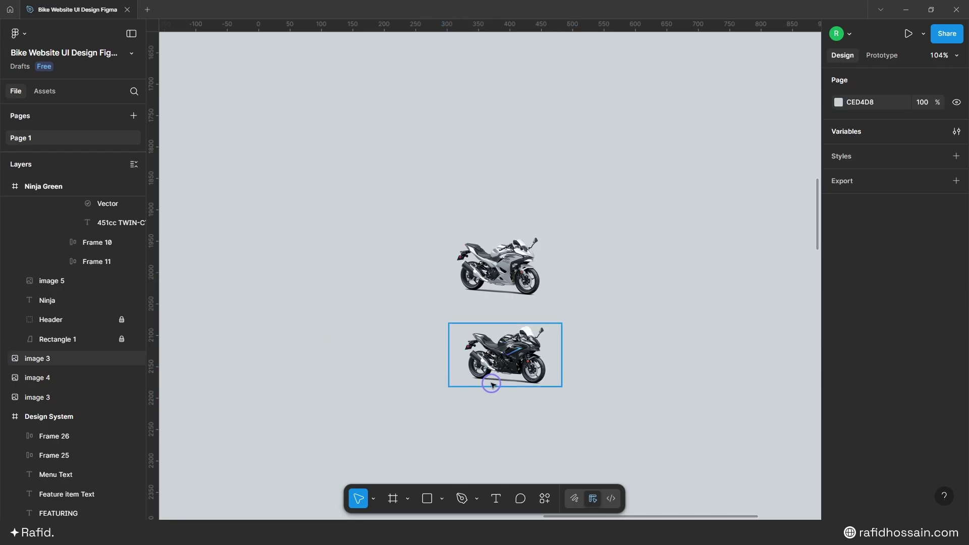
# - Rename the large green bike image's layer inside the Ninja Green frame as image 1
pyautogui.scroll(-8, 539, 366)
pyautogui.click(483, 130)
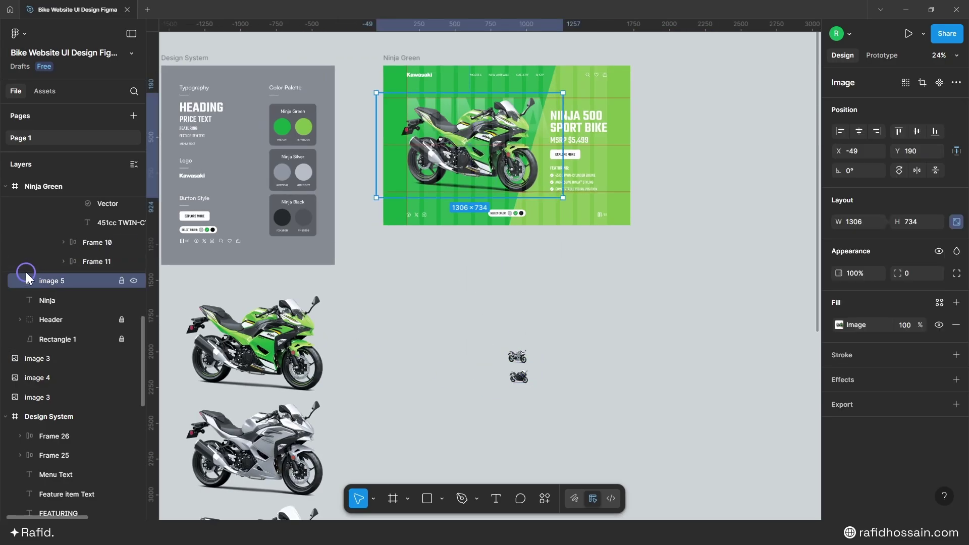
pyautogui.doubleClick(71, 279)
pyautogui.press('BackSpace')
pyautogui.write('1')
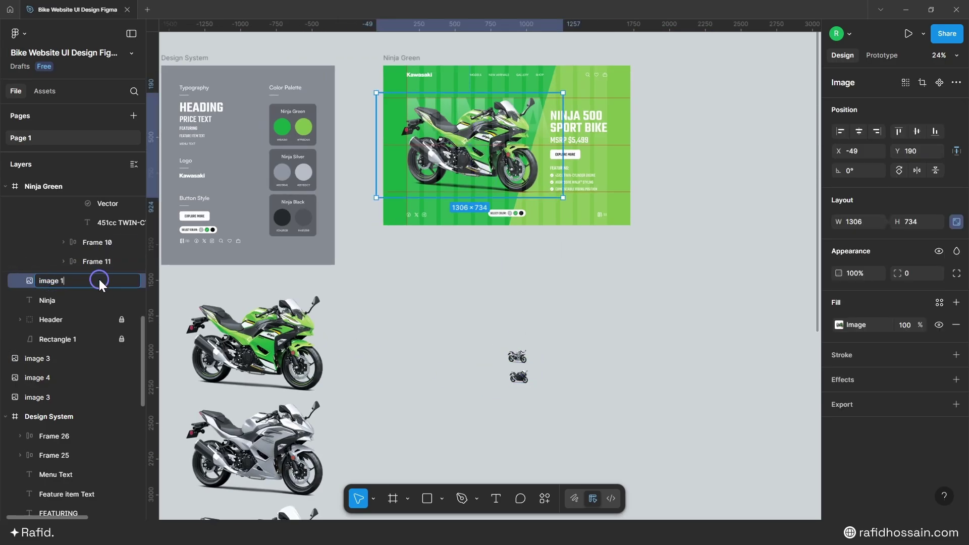
pyautogui.click(573, 286)
# - Stack the small black bike image exactly over the small silver one at X 292, Y 1940
pyautogui.scroll(3, 573, 286)
pyautogui.click(492, 424)
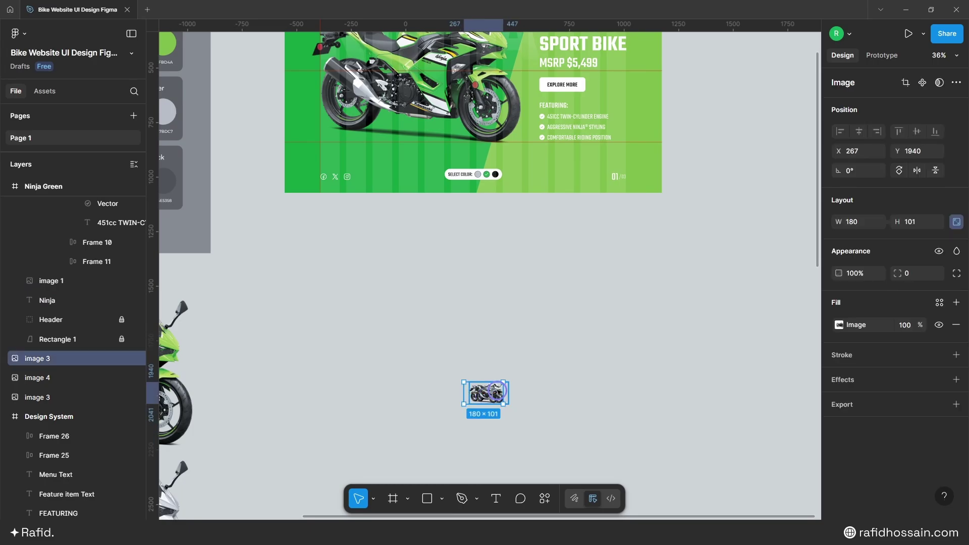
pyautogui.scroll(5, 492, 428)
pyautogui.scroll(-5, 588, 391)
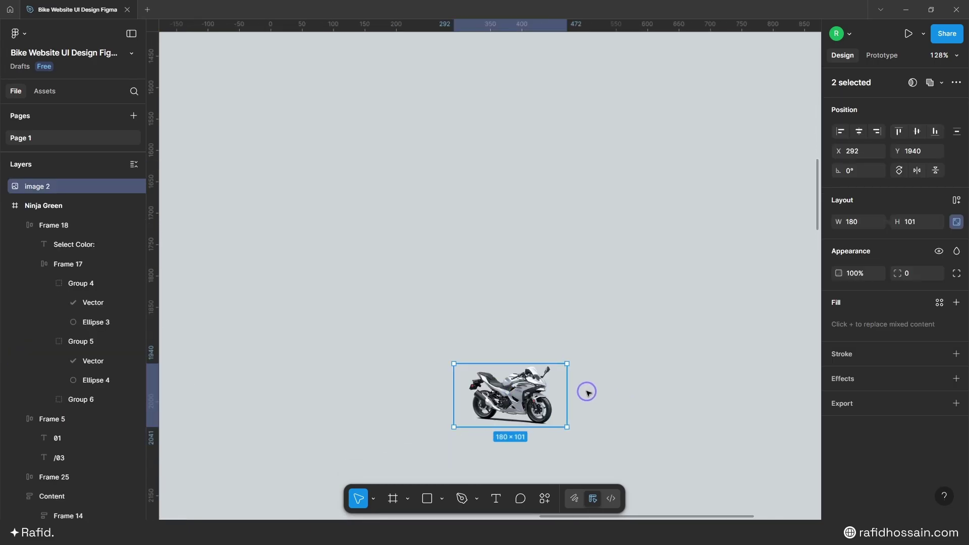
# - Move both small bike images into the Ninja Green frame over the green bike's rear at X 135, Y 512, and set their opacity to 0%
pyautogui.moveTo(544, 394); pyautogui.dragTo(426, 137)
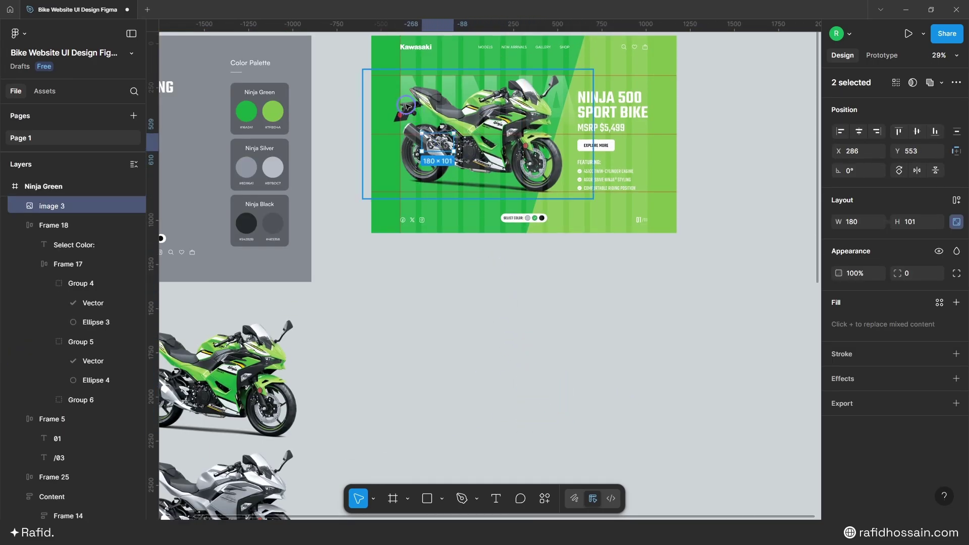
pyautogui.scroll(6, 416, 141)
pyautogui.moveTo(431, 279); pyautogui.dragTo(404, 275)
pyautogui.scroll(-3, 404, 275)
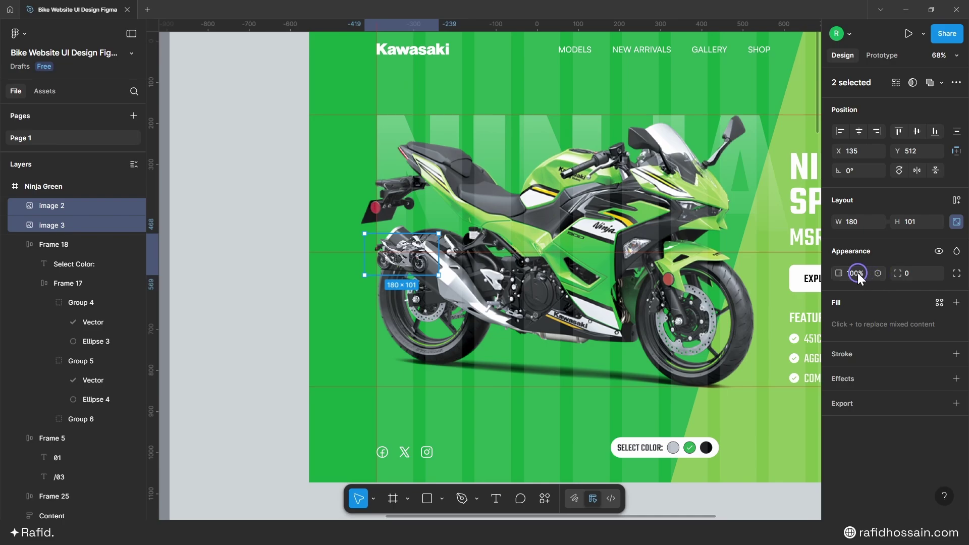
pyautogui.write('0')
pyautogui.press('Return')
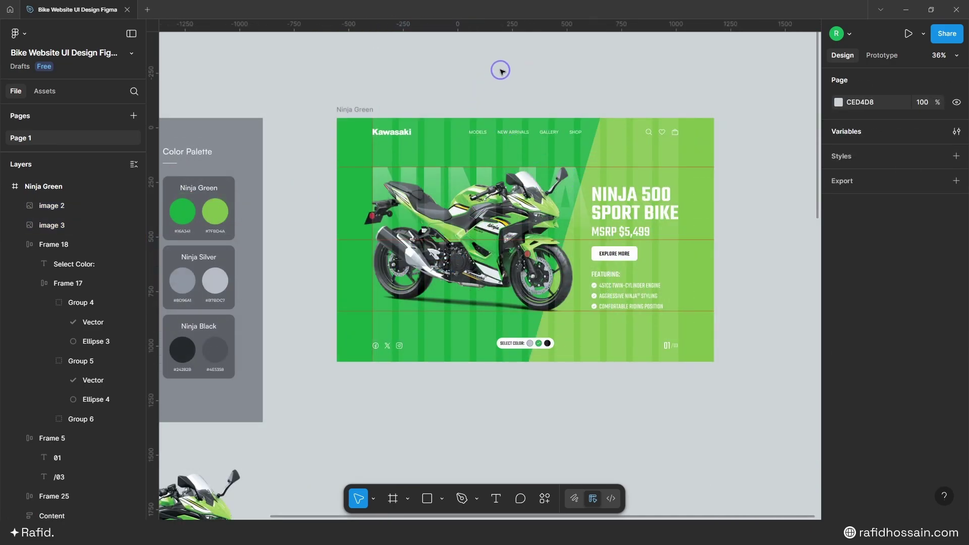
# - Copy the loose NINJA text below the bike images to the empty canvas under the Ninja Green frame at X 428, Y 2551
pyautogui.scroll(-5, 501, 70)
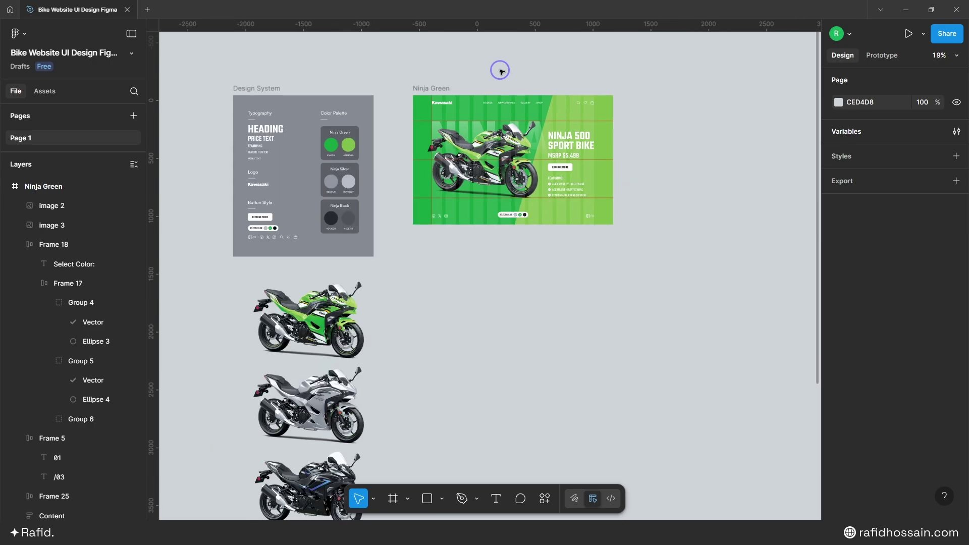
pyautogui.click(387, 396)
pyautogui.moveTo(388, 396); pyautogui.dragTo(564, 292)
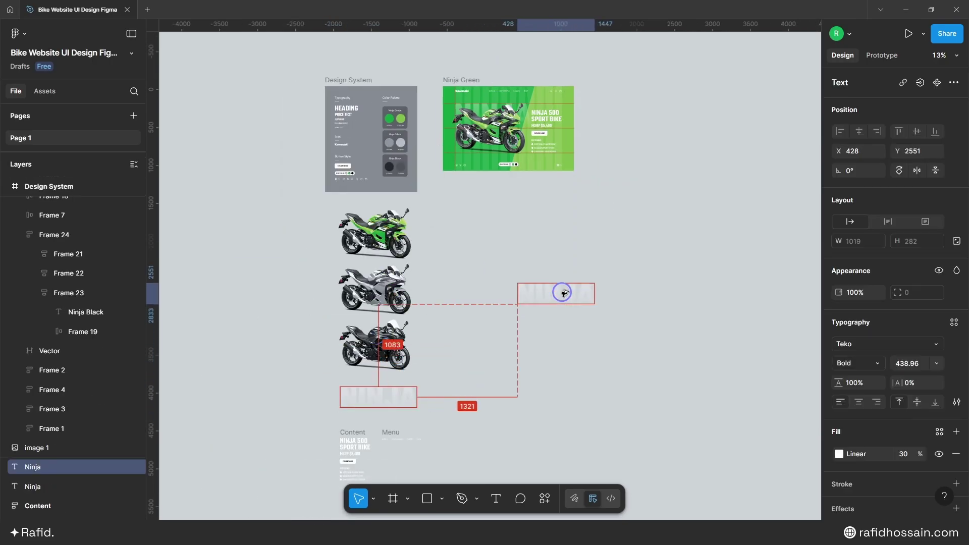
pyautogui.scroll(5, 599, 310)
pyautogui.scroll(-1, 491, 158)
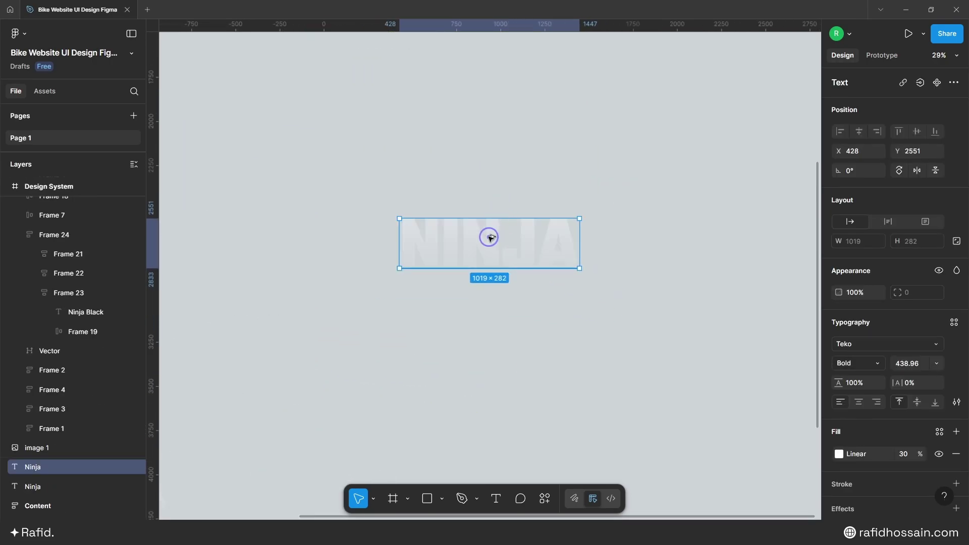
# - Duplicate the copied NINJA text downward into a column of three and distribute them evenly with a 154 px gap
pyautogui.moveTo(489, 236); pyautogui.dragTo(493, 390)
pyautogui.moveTo(614, 398); pyautogui.dragTo(468, 221)
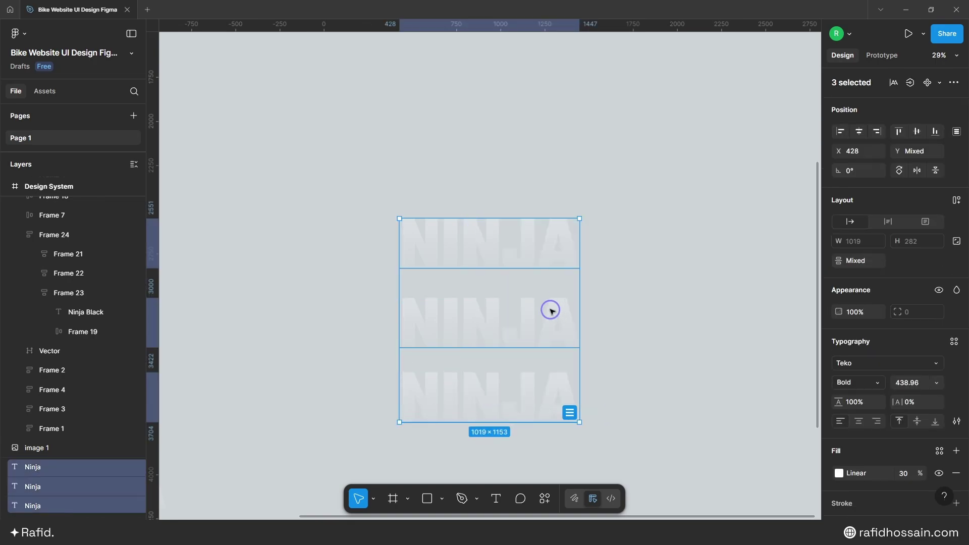
pyautogui.click(567, 415)
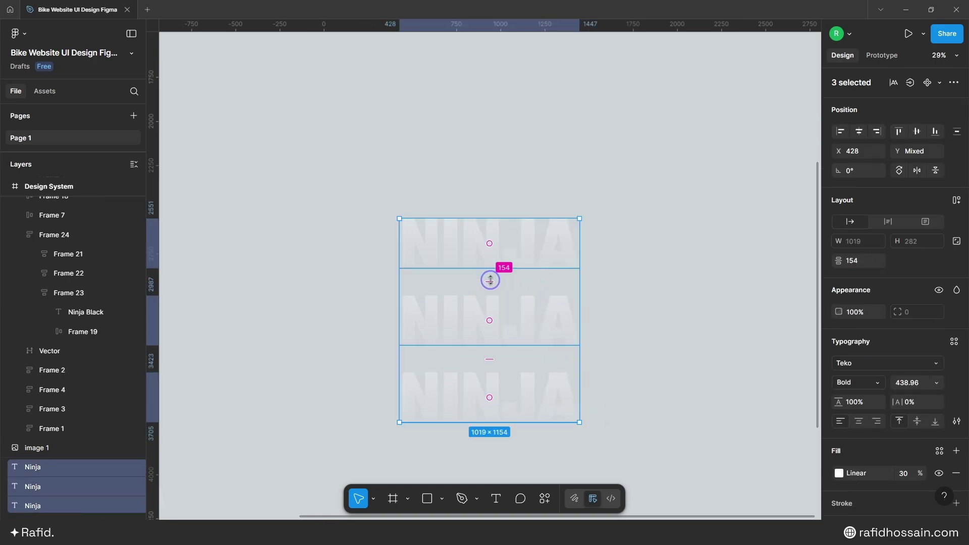
pyautogui.moveTo(490, 276)
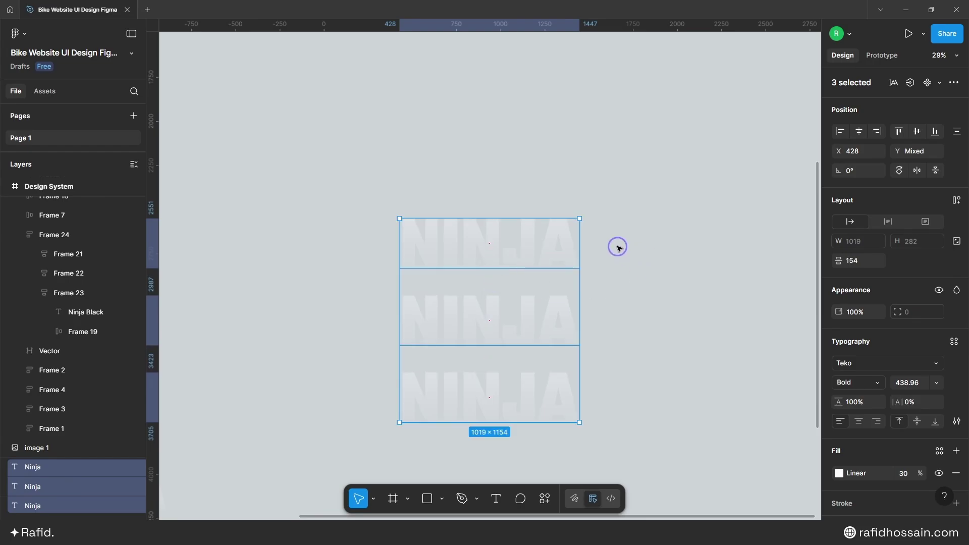
# - Put the three NINJA texts in a centre-aligned vertical auto layout and wrap it in an outer frame
pyautogui.hotkey('shift', 'a')
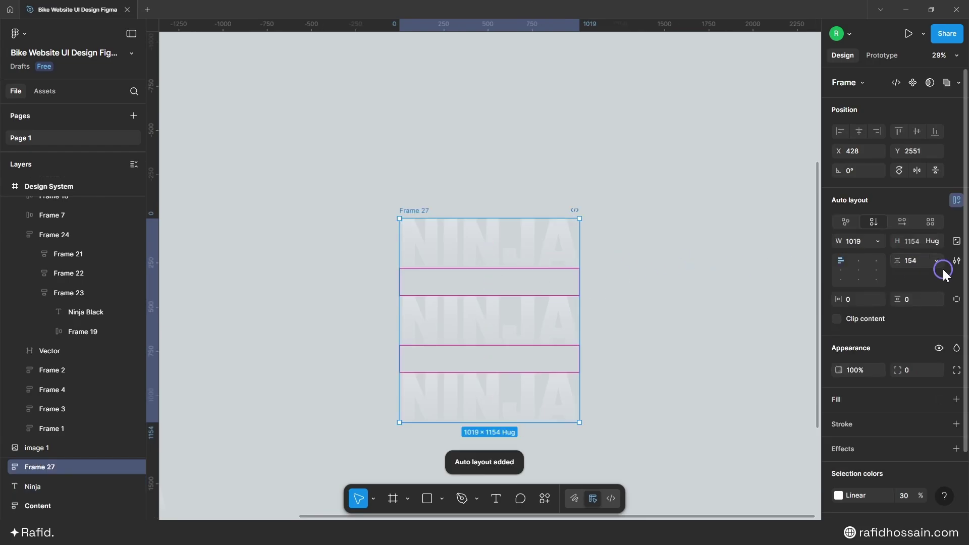
pyautogui.click(858, 270)
pyautogui.rightClick(435, 211)
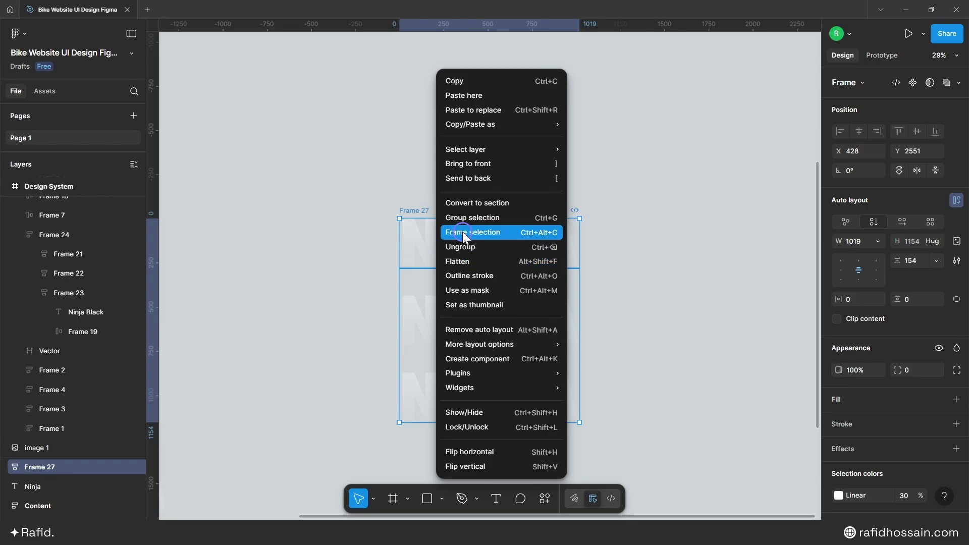
pyautogui.hotkey('ctrl', 'alt', 'g')
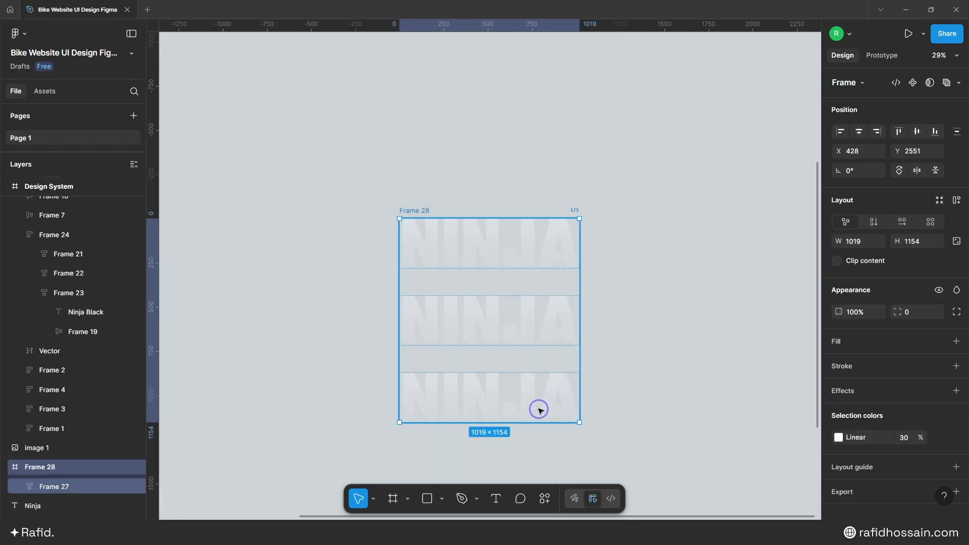
# - Shorten the outer frame to 329 px high around the first NINJA text and clip its content
pyautogui.moveTo(518, 423); pyautogui.dragTo(525, 276)
pyautogui.click(834, 261)
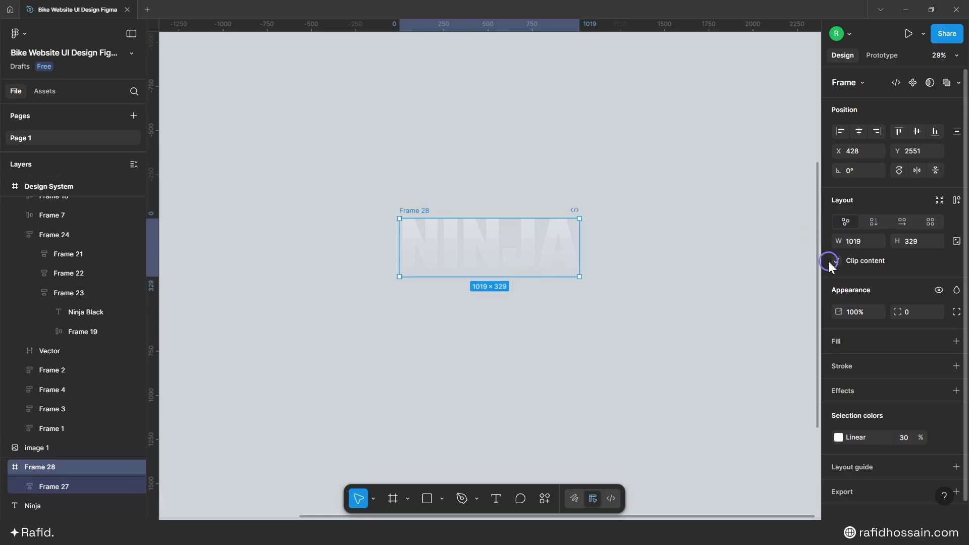
pyautogui.scroll(-5, 519, 361)
pyautogui.scroll(3, 555, 353)
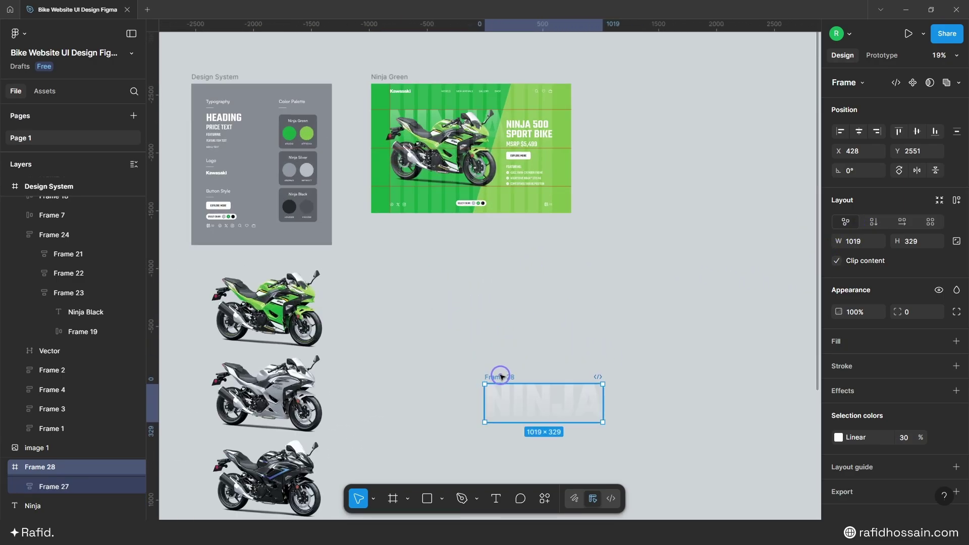
# - Move the clipped NINJA text frame into the Ninja Green frame over the existing NINJA text at X 148, Y 224
pyautogui.moveTo(502, 373); pyautogui.dragTo(416, 121)
pyautogui.scroll(4, 416, 121)
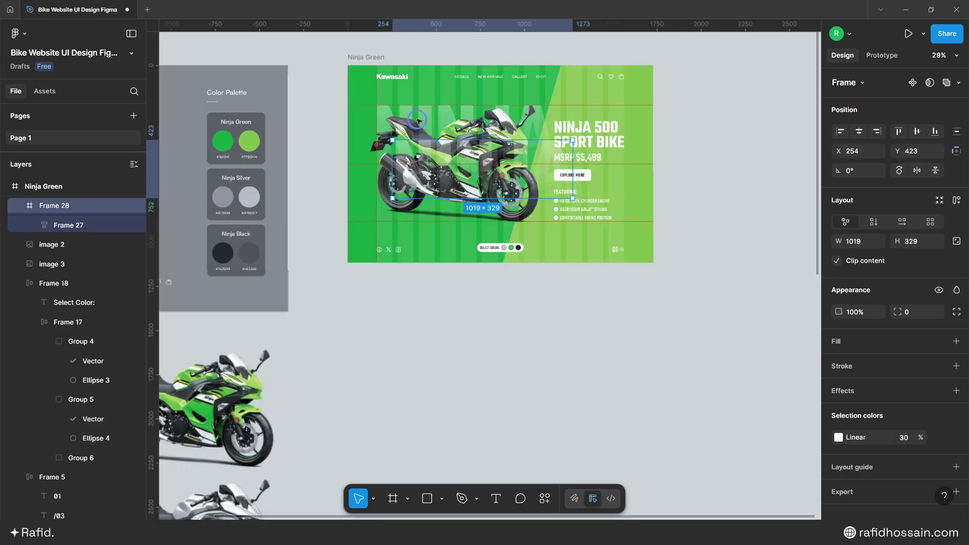
pyautogui.moveTo(514, 183); pyautogui.dragTo(479, 116)
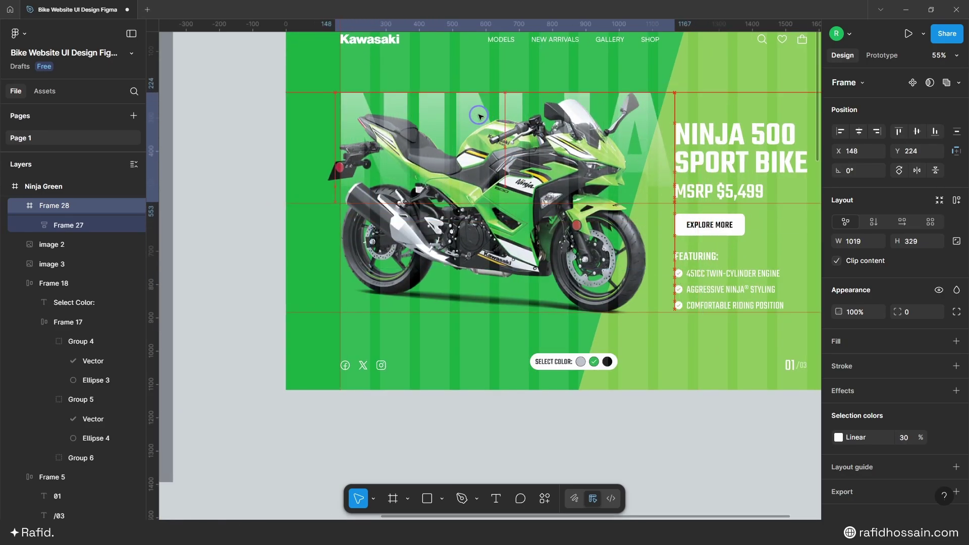
# - Collapse the expanded layers in the Ninja Green frame and delete its original single Ninja text layer
pyautogui.click(20, 205)
pyautogui.click(20, 263)
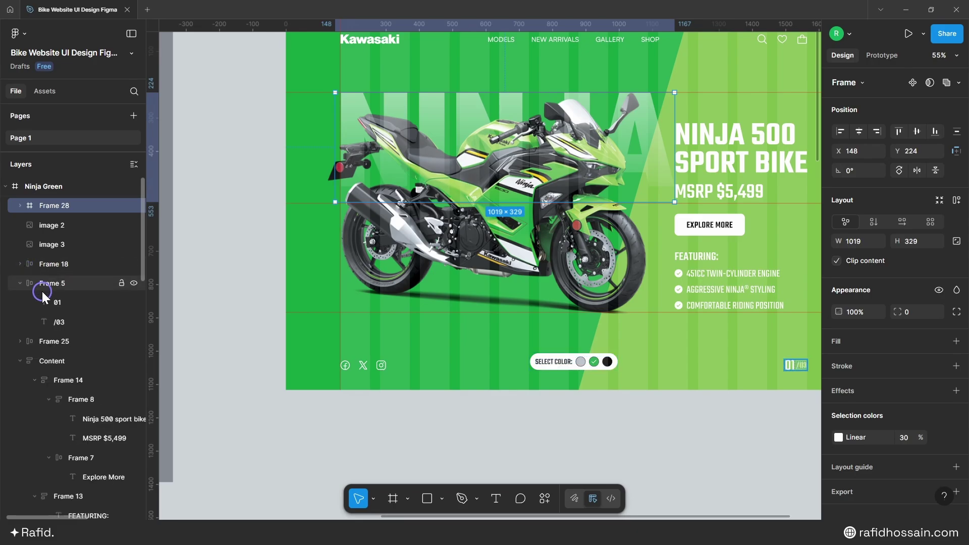
pyautogui.click(19, 282)
pyautogui.click(20, 321)
pyautogui.click(65, 359)
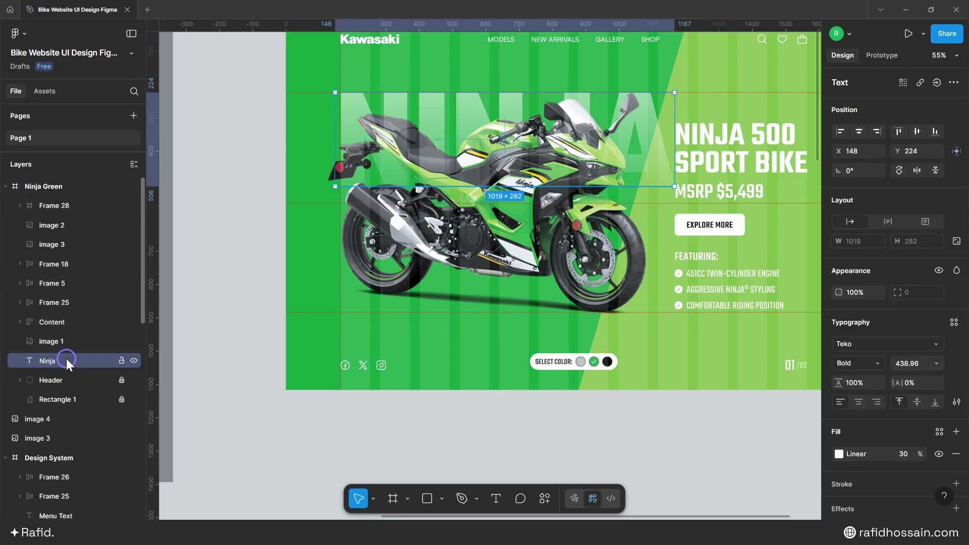
pyautogui.moveTo(64, 353); pyautogui.dragTo(74, 207)
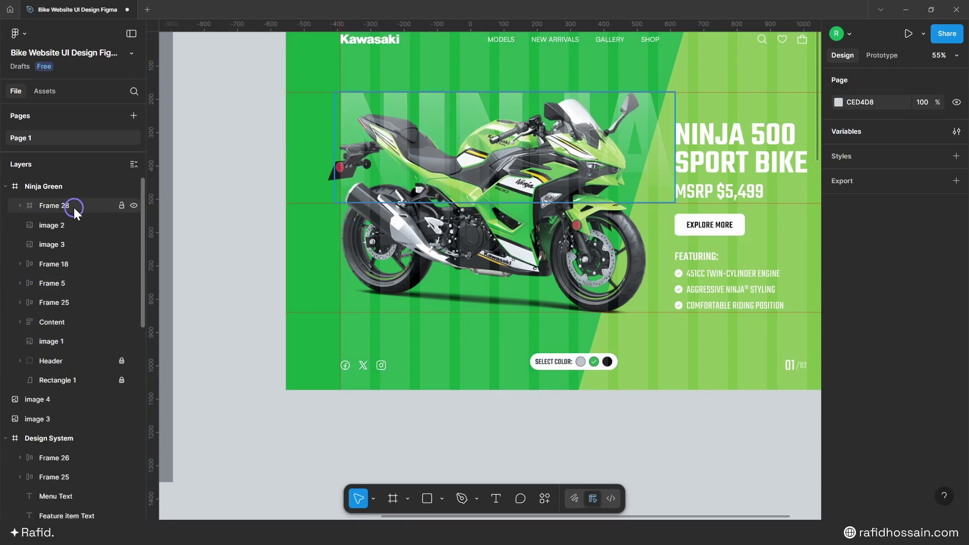
# - Rename the clipped frame in Ninja Green as Ninja Text and place it below Rectangle 1 in the layer order
pyautogui.click(73, 207)
pyautogui.doubleClick(61, 206)
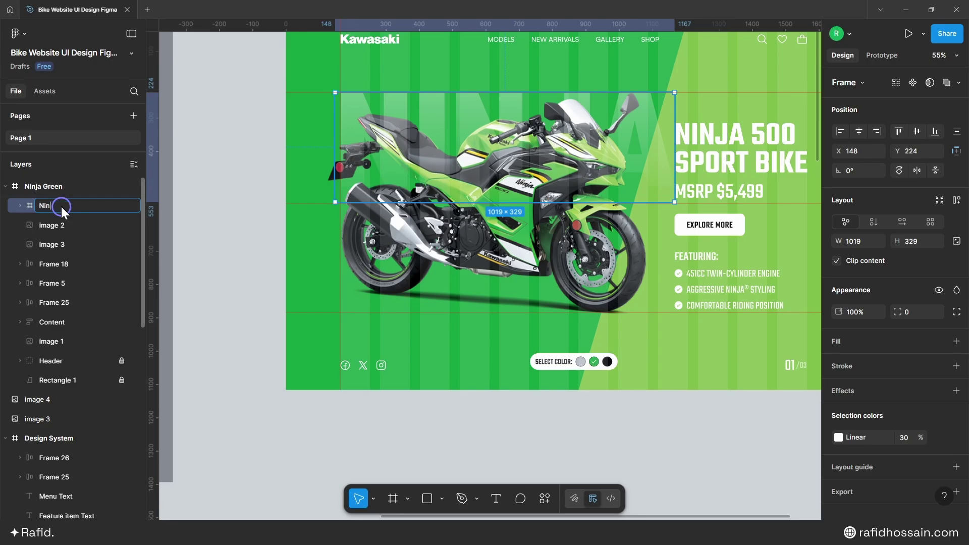
pyautogui.write('Ninja Text')
pyautogui.press('Return')
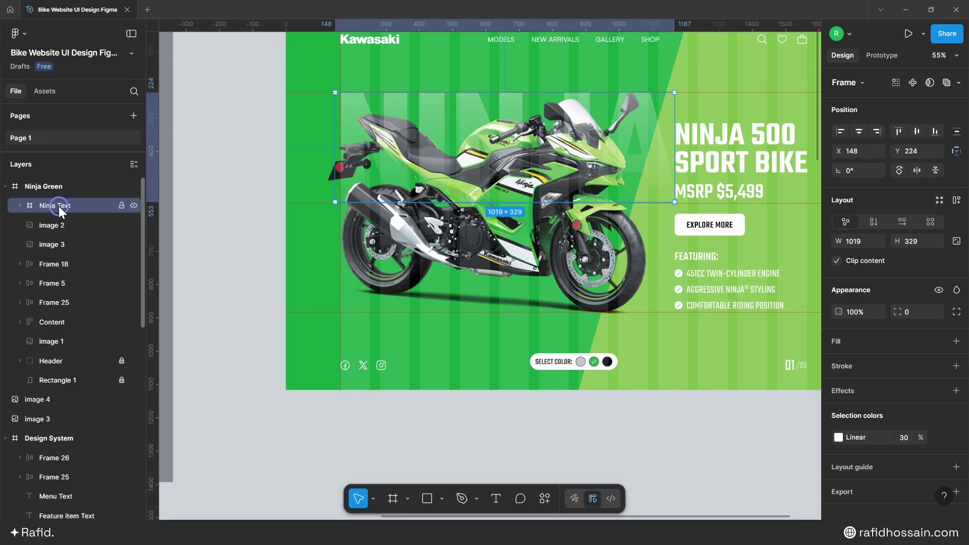
pyautogui.moveTo(67, 207); pyautogui.dragTo(64, 381)
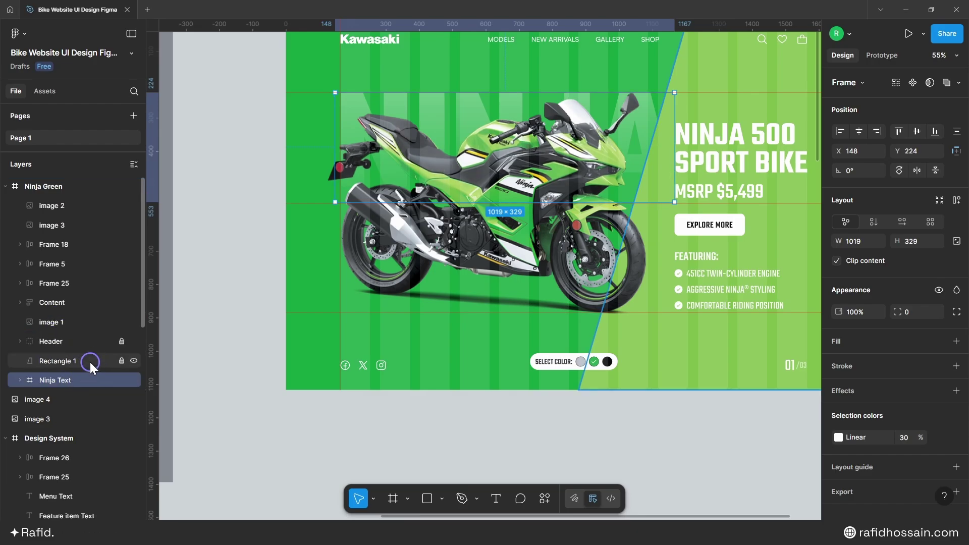
# - Duplicate the Ninja Green frame directly below the original at X -554, Y 1300
pyautogui.scroll(-2, 411, 398)
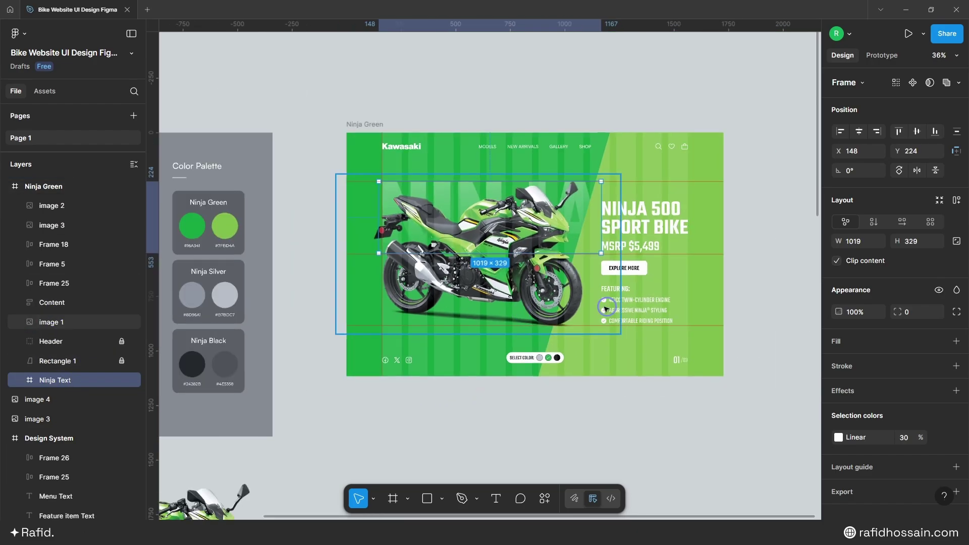
pyautogui.scroll(-1, 717, 212)
pyautogui.click(598, 114)
pyautogui.scroll(-1, 433, 108)
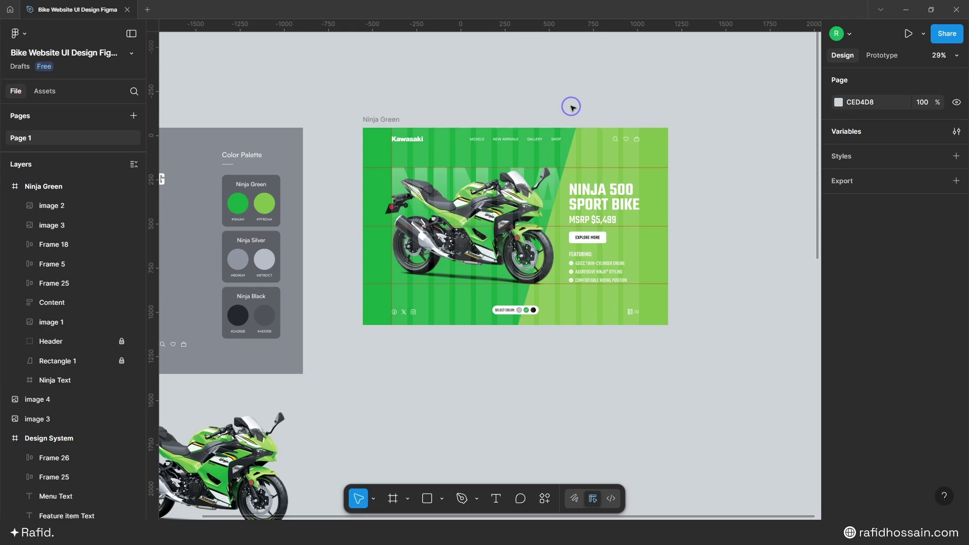
pyautogui.scroll(-2, 438, 82)
pyautogui.scroll(-1, 486, 80)
pyautogui.click(426, 95)
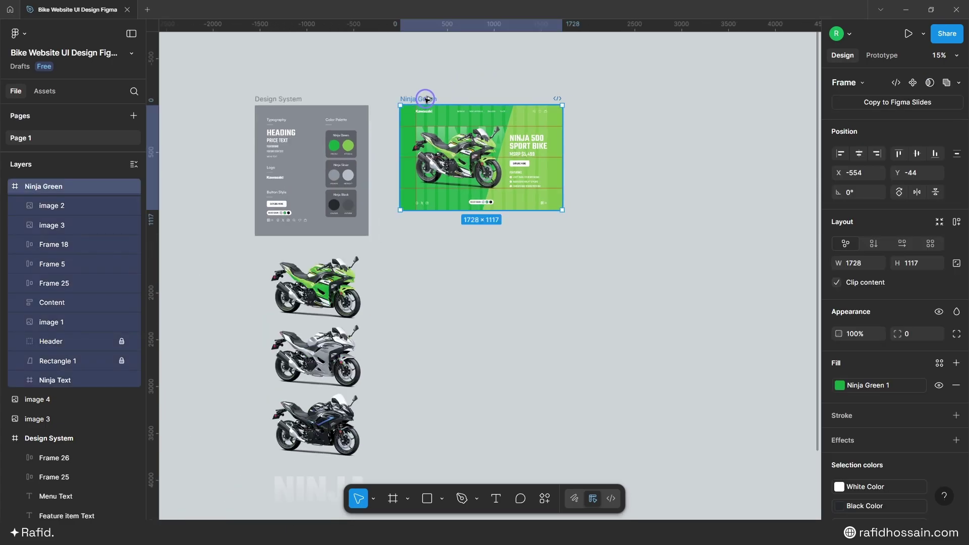
pyautogui.moveTo(426, 95); pyautogui.dragTo(427, 226)
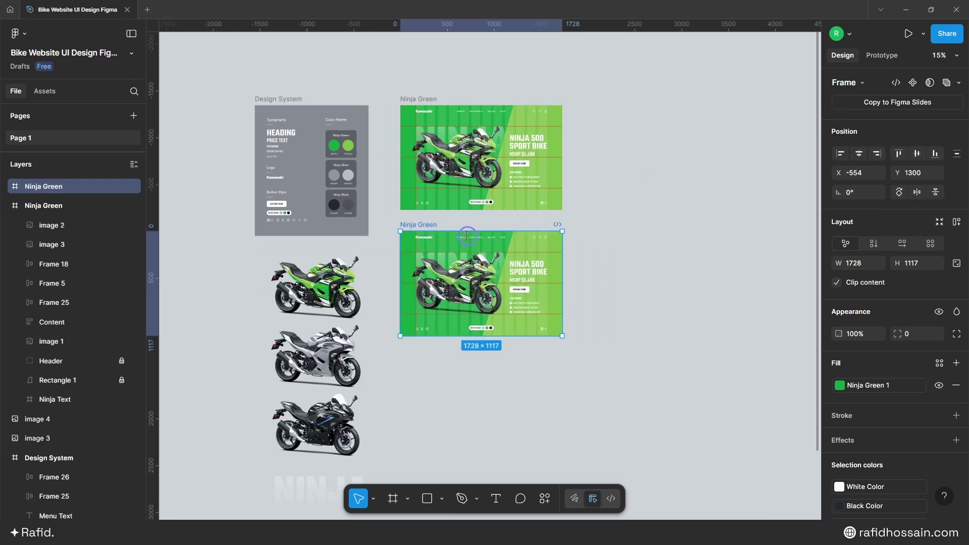
# - Rename the duplicated frame as Ninja Black and set its background fill to the Ninja Black 1 colour style
pyautogui.hotkey('shift', '2')
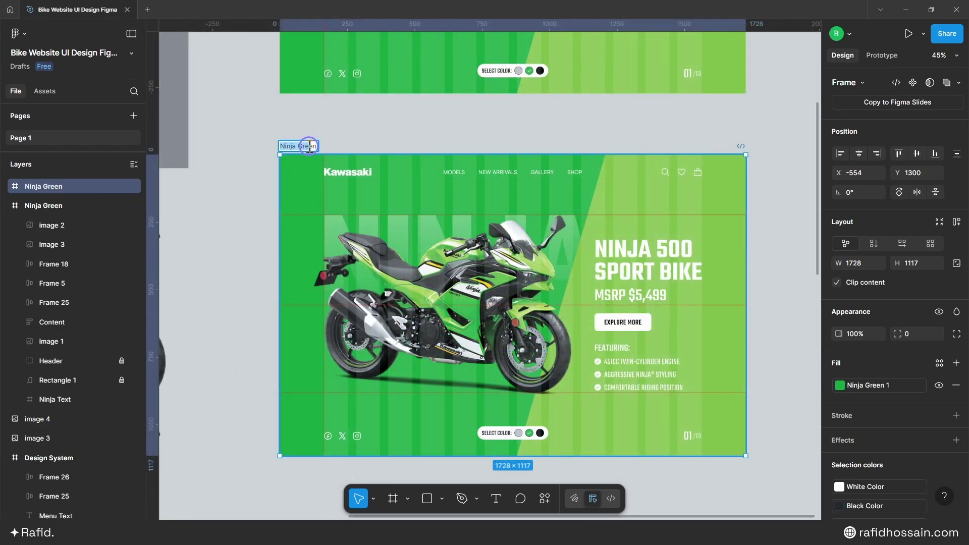
pyautogui.write('lack')
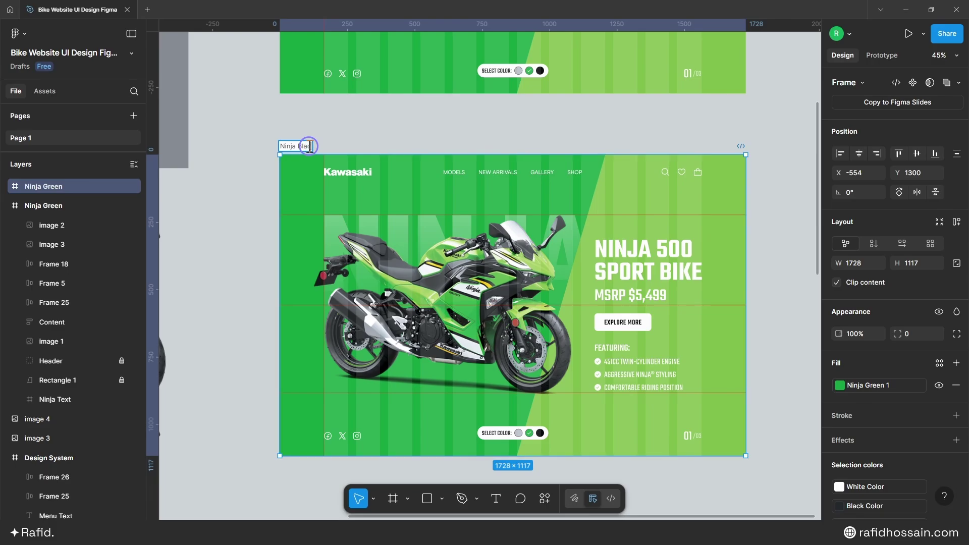
pyautogui.click(316, 144)
pyautogui.click(305, 145)
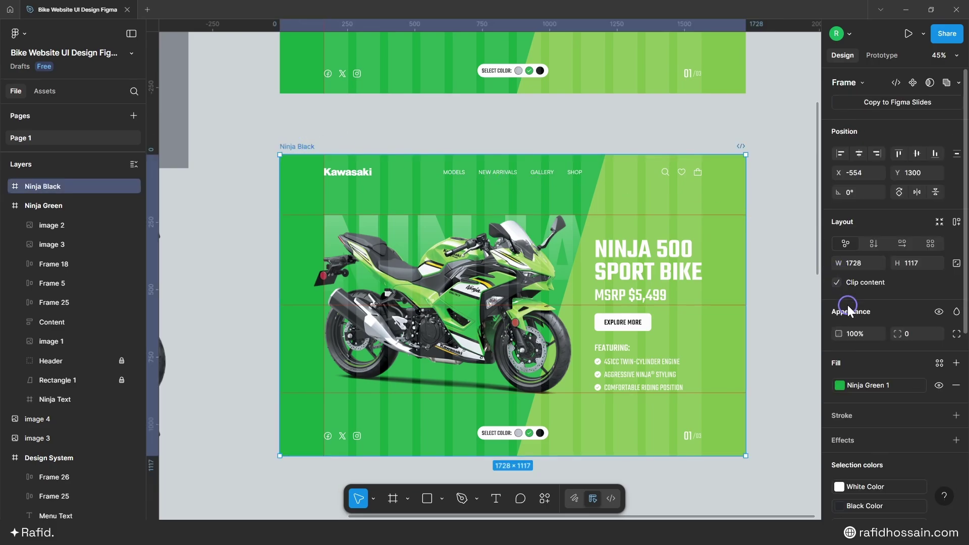
pyautogui.click(839, 385)
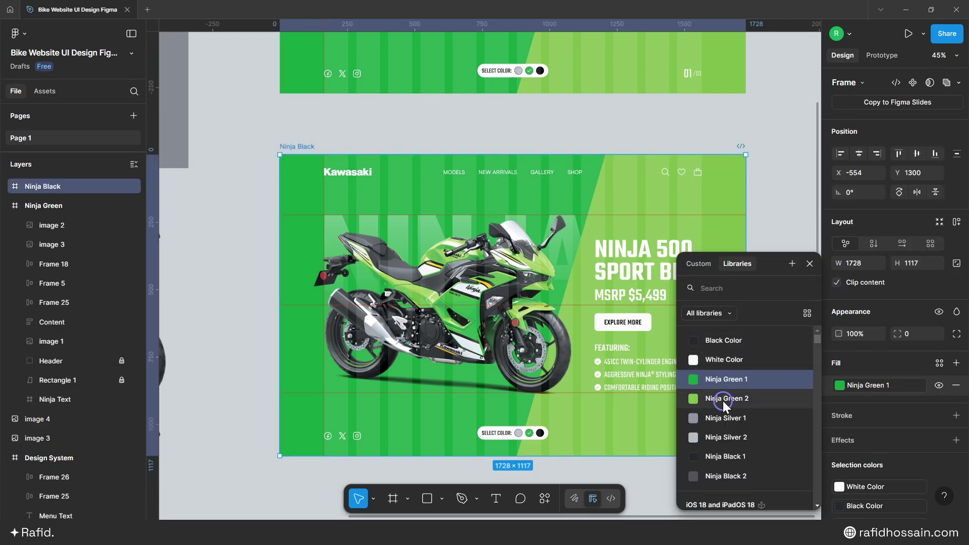
pyautogui.click(729, 456)
pyautogui.press('Escape')
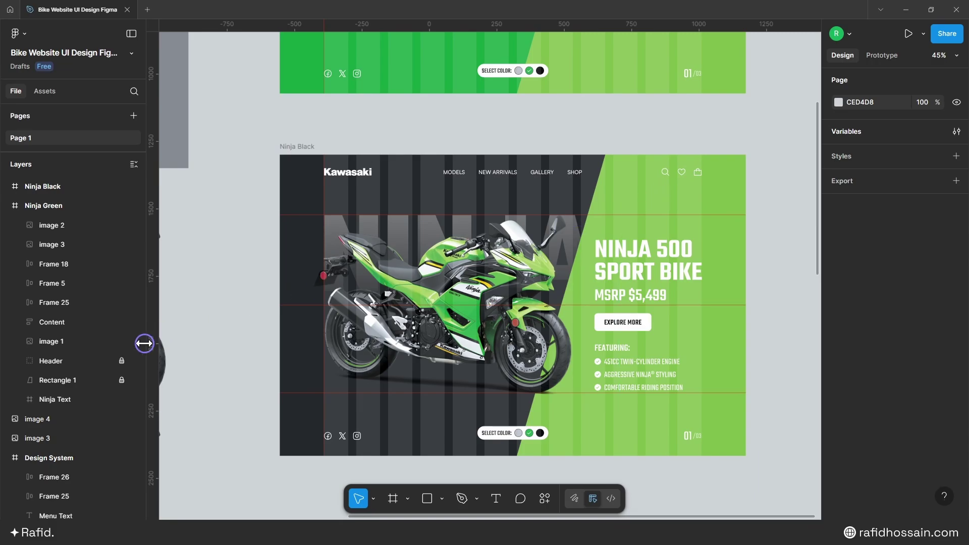
# - Set the fill of the slanted Rectangle 1 in the Ninja Black frame to the Ninja Black 2 colour style
pyautogui.click(68, 381)
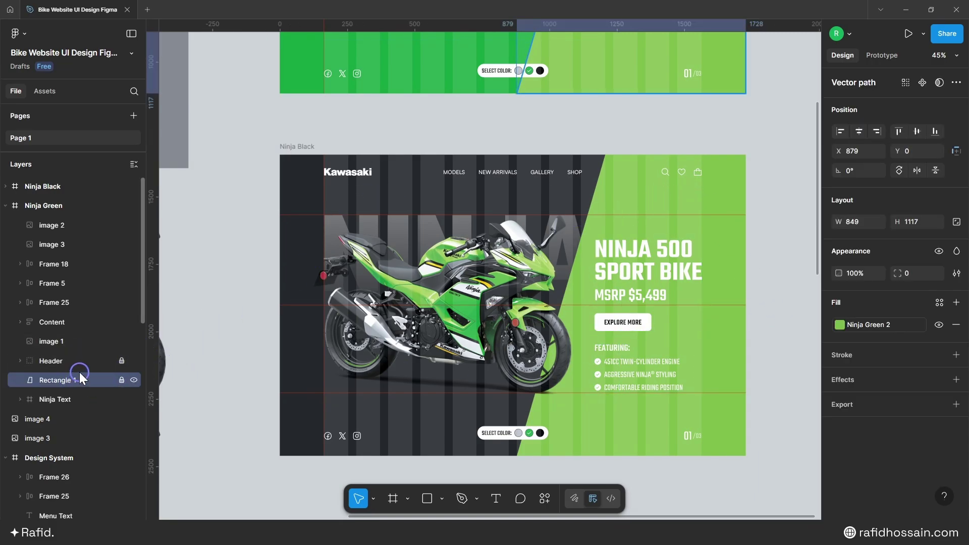
pyautogui.click(6, 187)
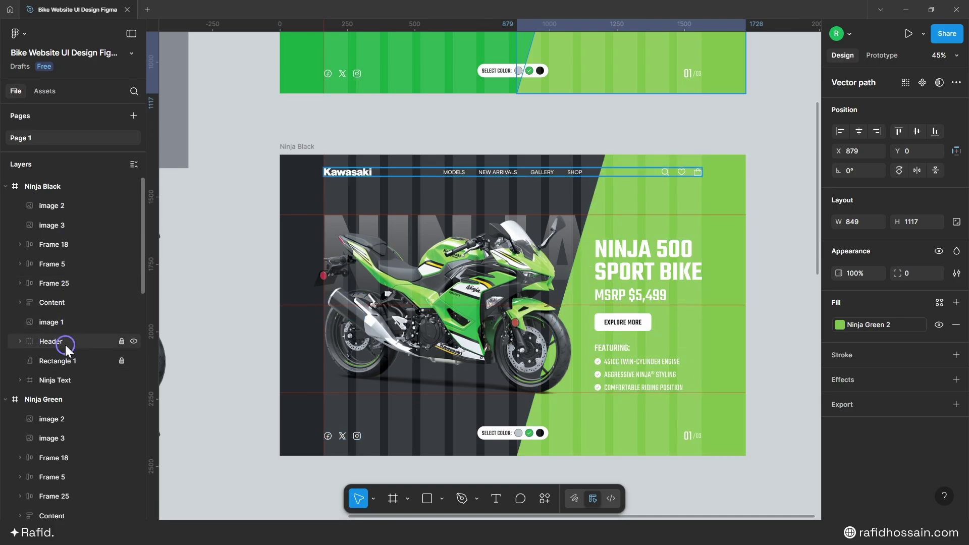
pyautogui.click(108, 361)
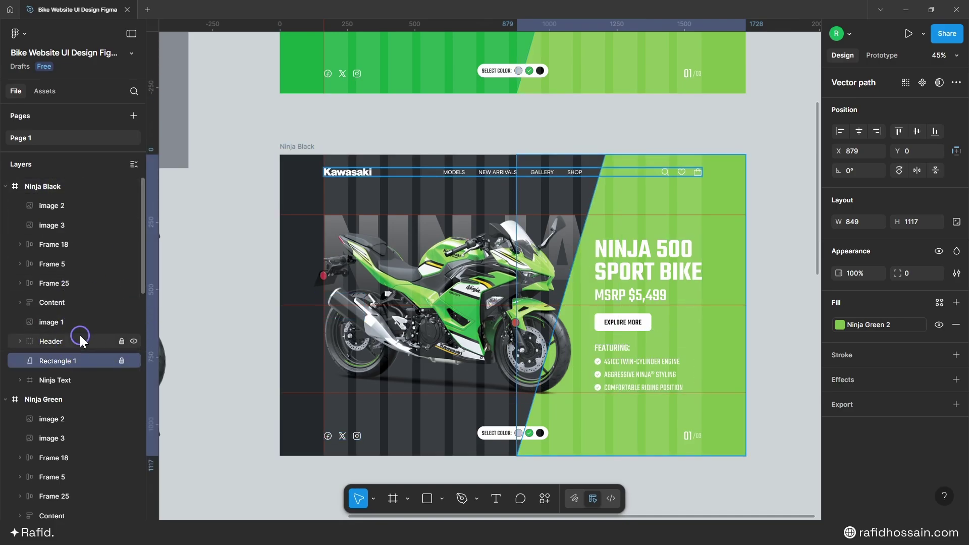
pyautogui.click(399, 364)
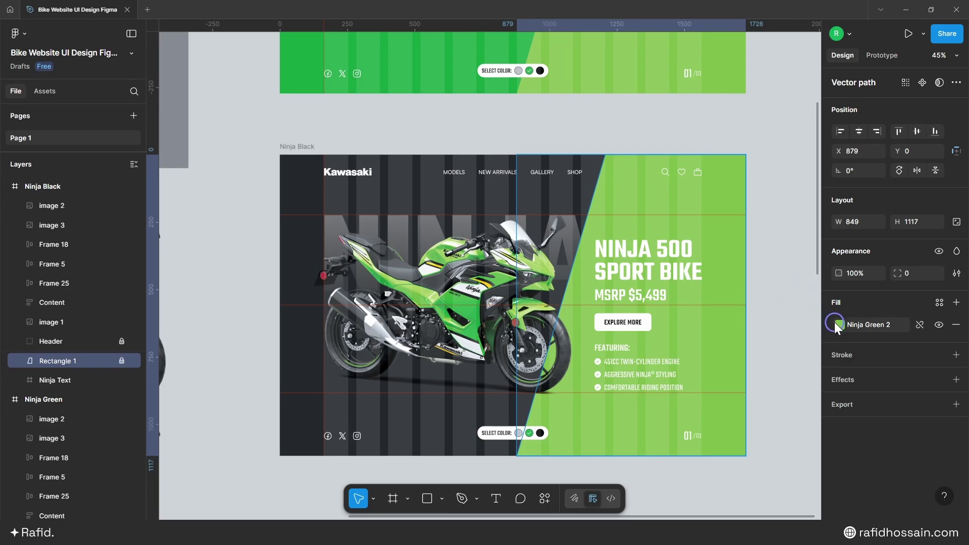
pyautogui.click(839, 324)
pyautogui.click(729, 474)
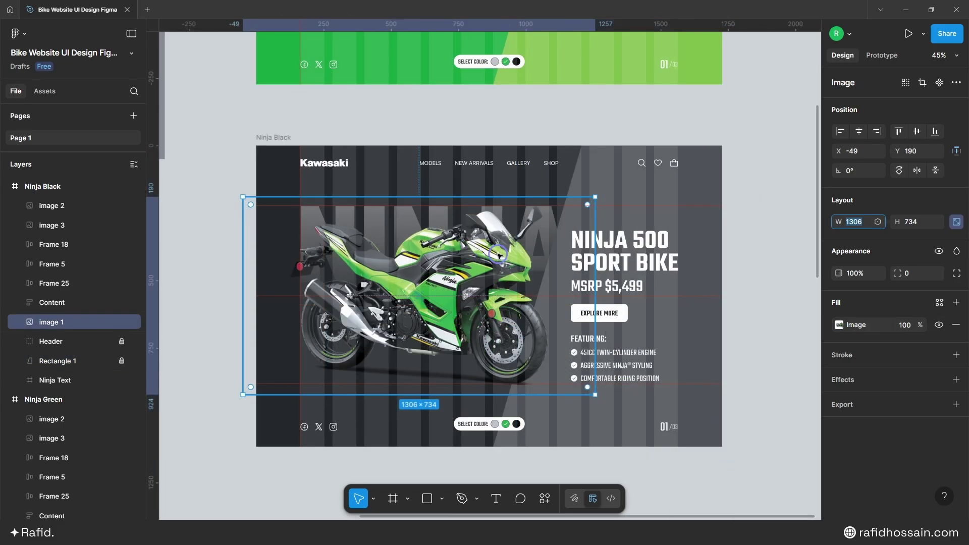
# - Shrink the green bike image in Ninja Black to 180 wide, place it at X 135, Y 512 and set its opacity to 0%
pyautogui.click(852, 230)
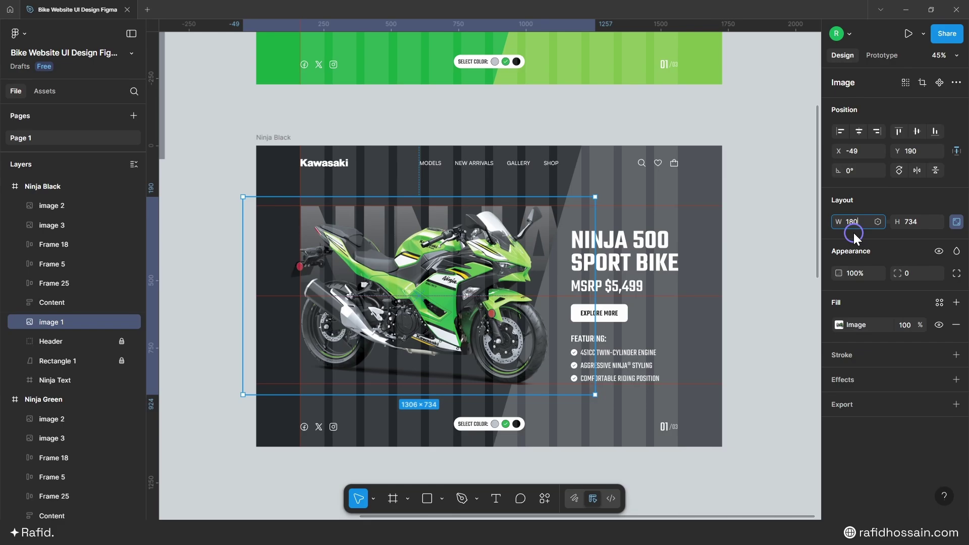
pyautogui.write('180')
pyautogui.press('Return')
pyautogui.scroll(1, 269, 259)
pyautogui.moveTo(274, 213); pyautogui.dragTo(337, 298)
pyautogui.scroll(5, 349, 298)
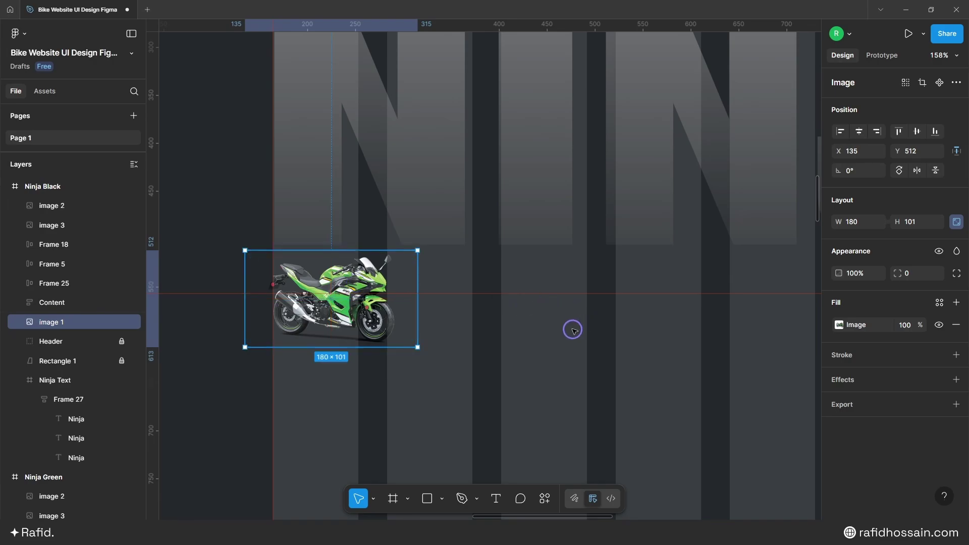
pyautogui.scroll(-2, 470, 302)
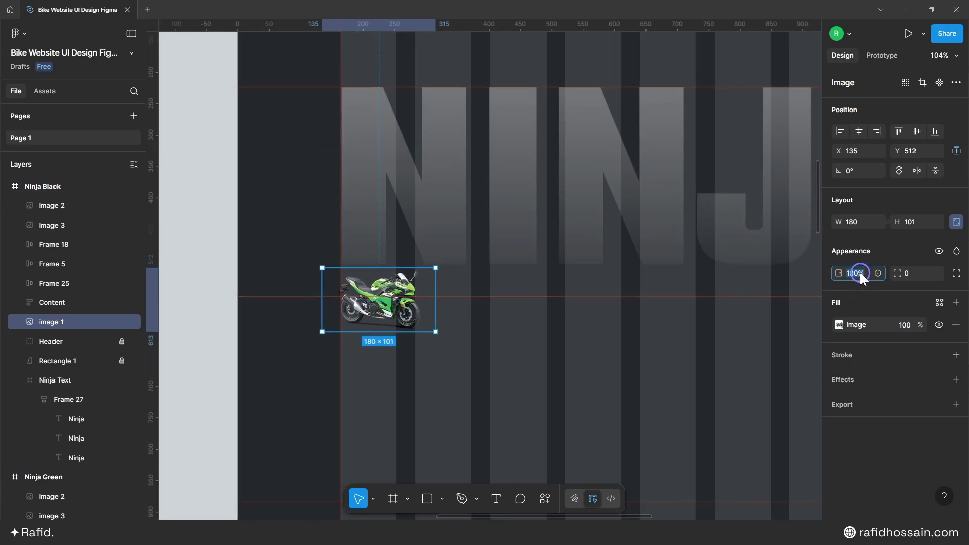
pyautogui.press('Return')
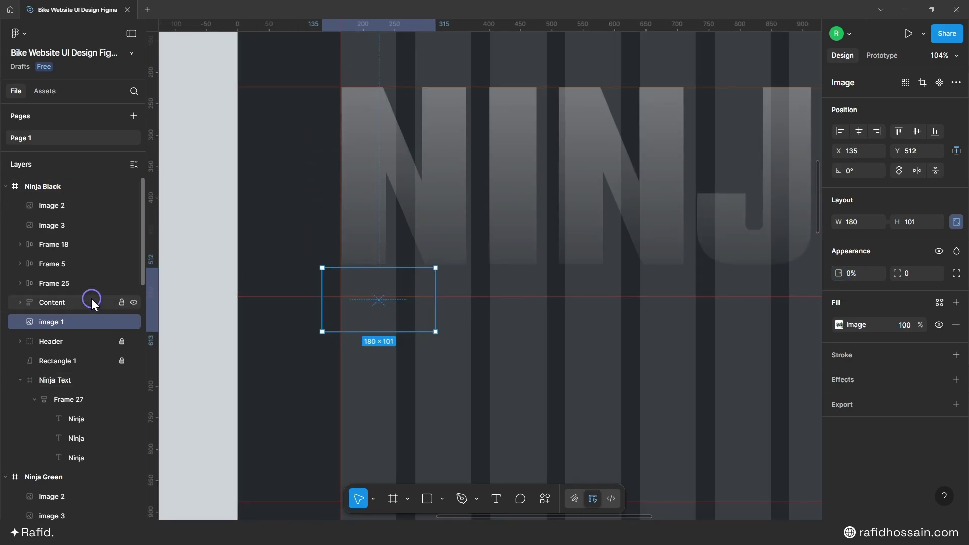
# - Set the small hidden image 3 in the Ninja Black frame to 100% opacity and 1306 wide
pyautogui.click(73, 231)
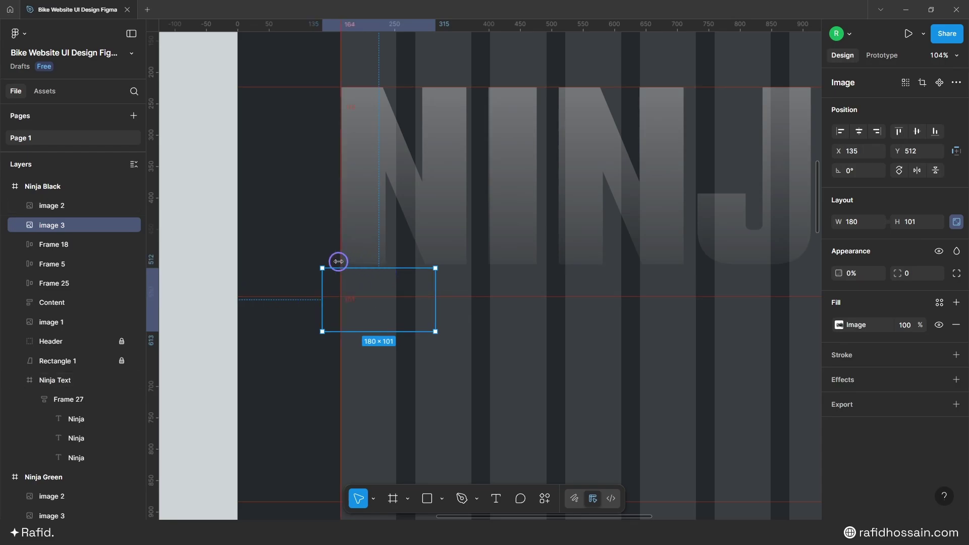
pyautogui.scroll(-2, 335, 261)
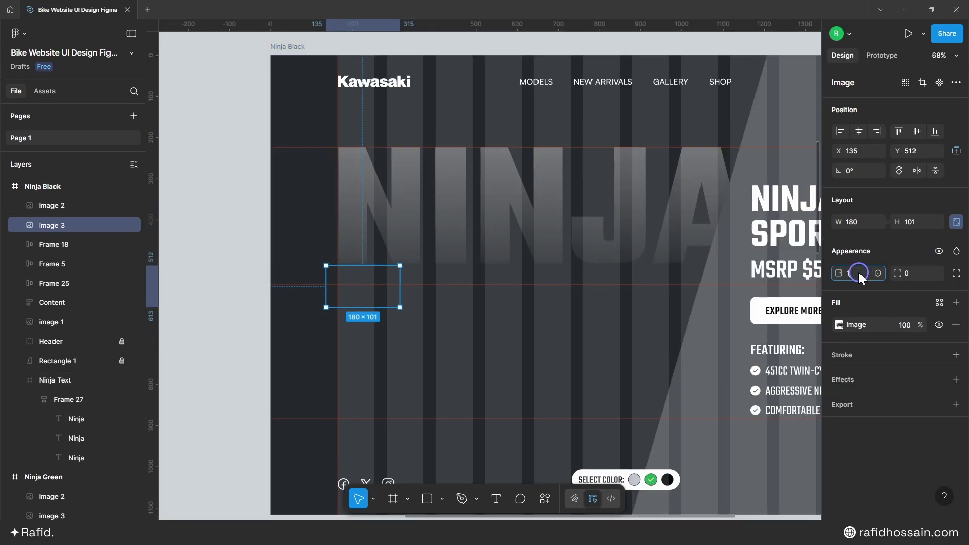
pyautogui.press('Return')
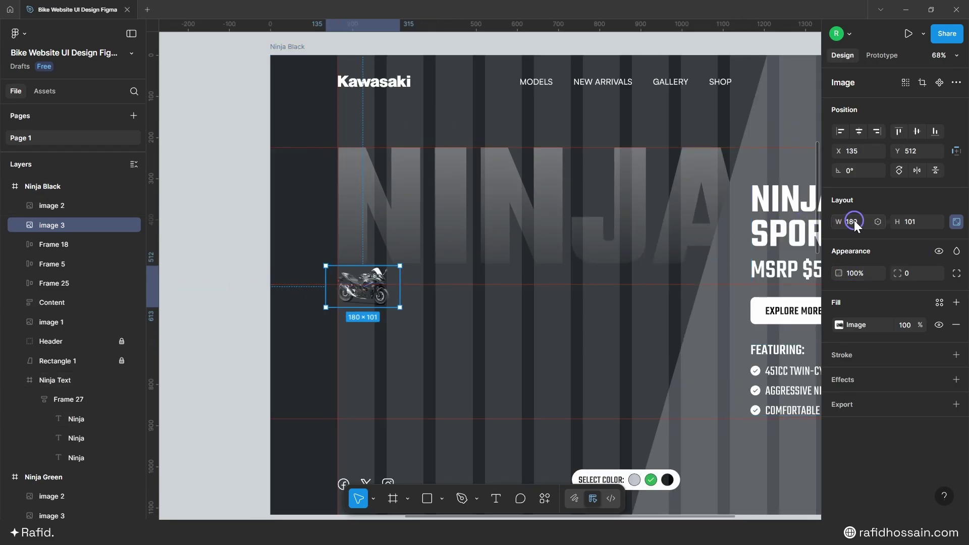
pyautogui.write('306')
pyautogui.press('Return')
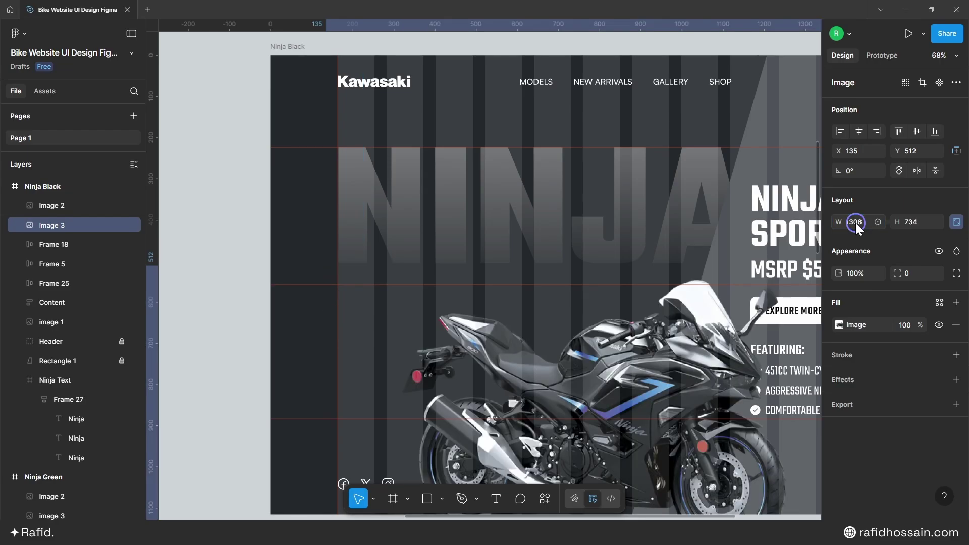
# - Position the enlarged black bike image over the NINJA text in the Ninja Black frame at X -61, Y 192
pyautogui.scroll(-3, 473, 232)
pyautogui.moveTo(565, 271); pyautogui.dragTo(545, 231)
pyautogui.scroll(2, 573, 316)
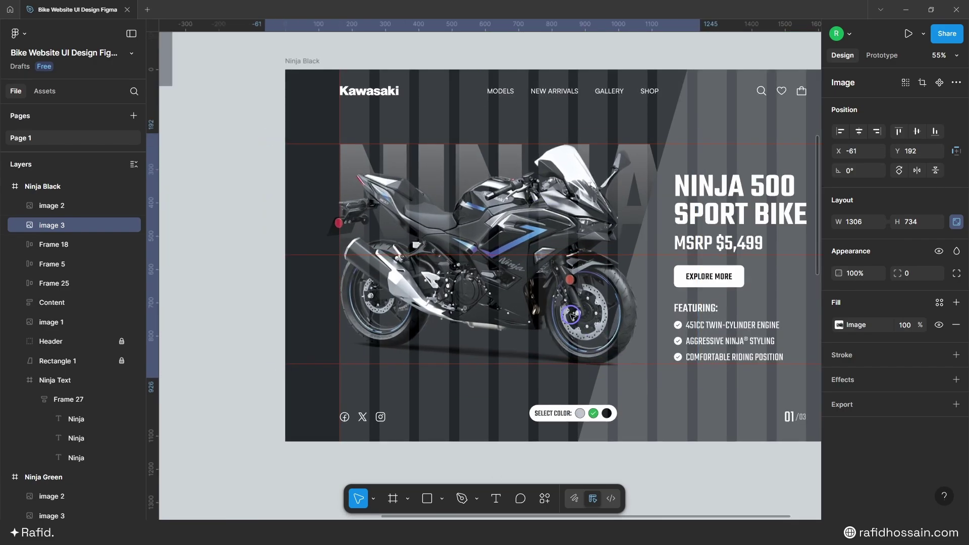
# - Shift Frame 27 inside the Ninja Text frame of Ninja Black up to Y -435
pyautogui.scroll(-2, 72, 343)
pyautogui.scroll(-2, 72, 348)
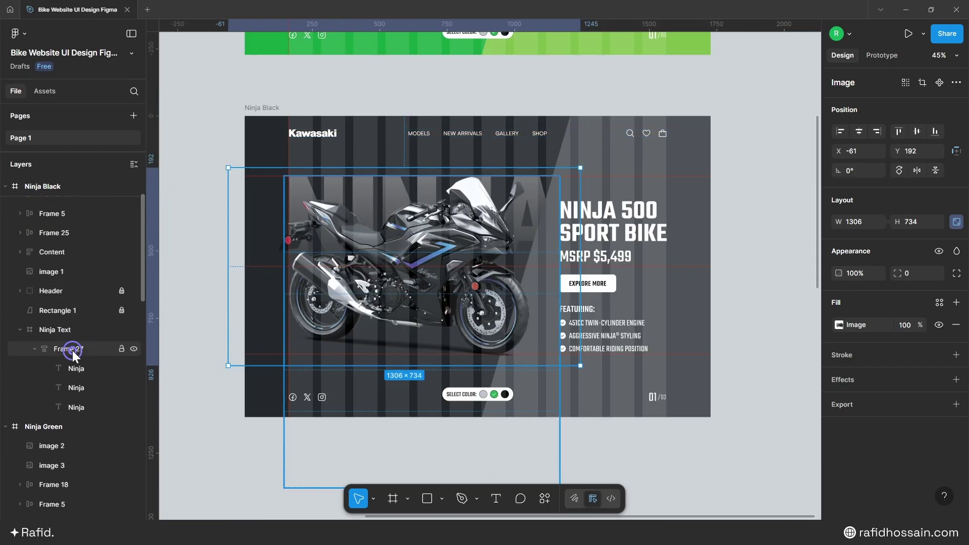
pyautogui.click(72, 350)
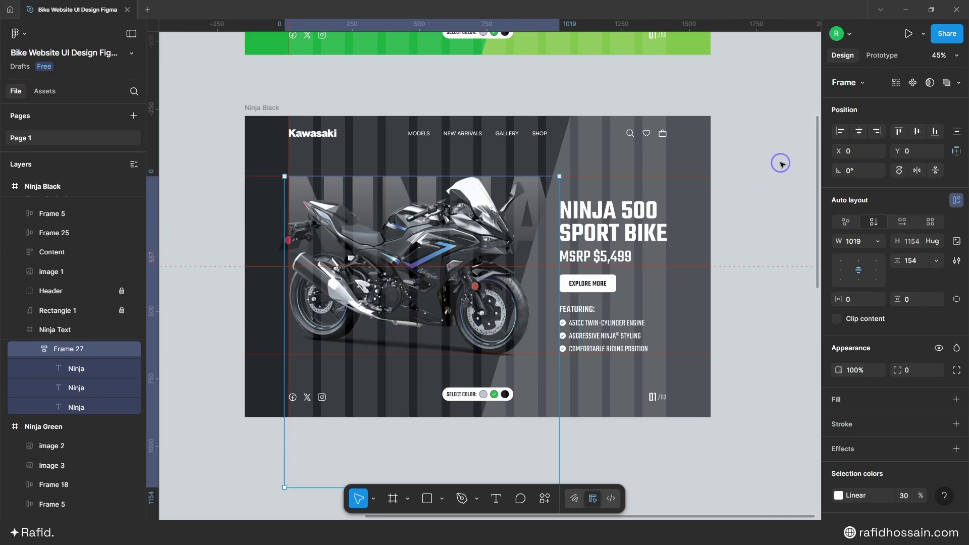
pyautogui.scroll(3, 80, 277)
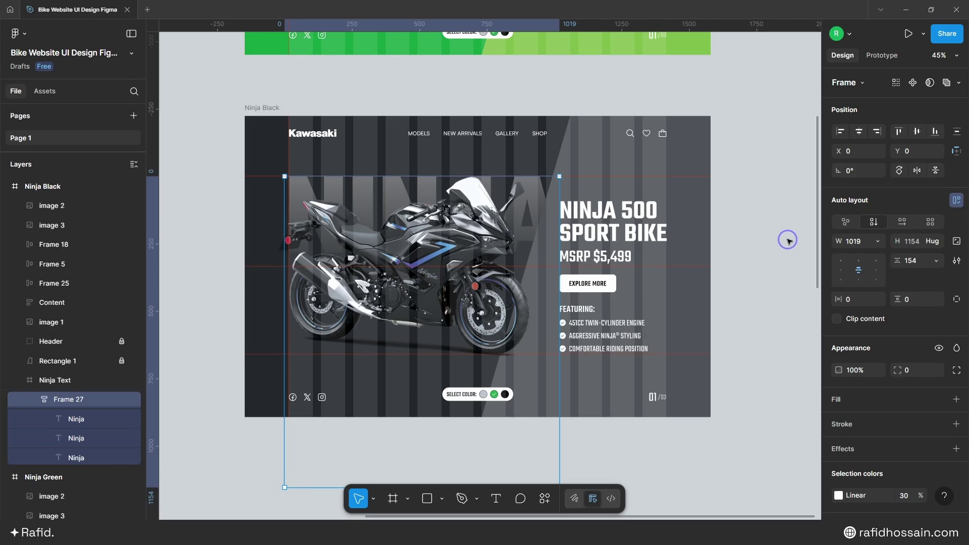
pyautogui.hotkey('shift', 'Up')
pyautogui.hotkey('shift', 'Up')
pyautogui.hotkey('shift', 'Up')
pyautogui.hotkey('shift', 'Up')
pyautogui.hotkey('shift', 'Up')
pyautogui.hotkey('shift', 'Up')
pyautogui.hotkey('shift', 'Up')
pyautogui.hotkey('shift', 'Up')
pyautogui.hotkey('shift', 'Up')
pyautogui.hotkey('shift', 'Up')
pyautogui.hotkey('shift', 'Up')
pyautogui.hotkey('shift', 'Up')
pyautogui.hotkey('shift', 'Up')
pyautogui.hotkey('shift', 'Up')
pyautogui.hotkey('shift', 'Up')
pyautogui.hotkey('shift', 'Up')
pyautogui.hotkey('shift', 'Up')
pyautogui.hotkey('shift', 'Up')
pyautogui.hotkey('shift', 'Up')
pyautogui.hotkey('shift', 'Up')
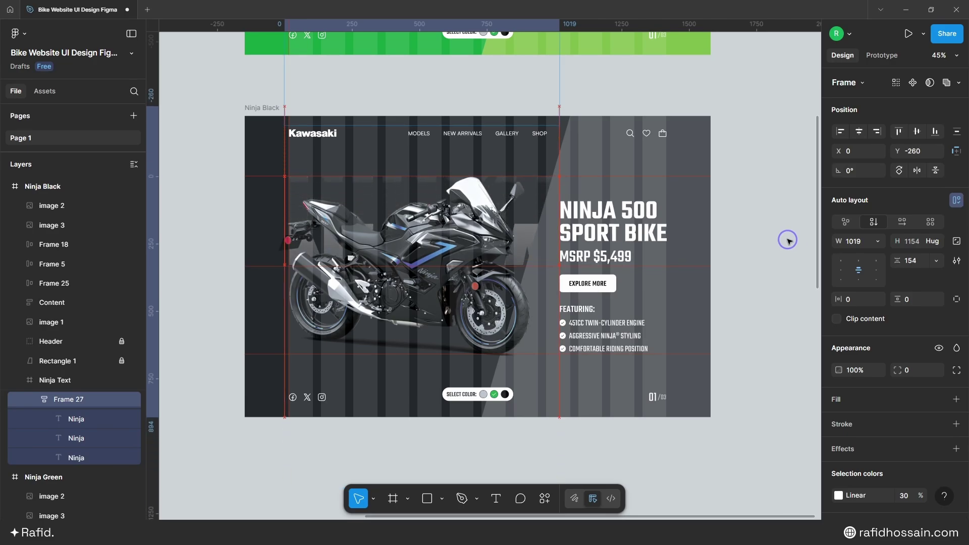
pyautogui.hotkey('shift', 'Up')
pyautogui.hotkey('shift', 'Up')
pyautogui.hotkey('shift', 'Up')
pyautogui.hotkey('shift', 'Up')
pyautogui.hotkey('shift', 'Up')
pyautogui.press('Up')
pyautogui.press('Up')
pyautogui.press('Up')
pyautogui.press('Up')
pyautogui.press('Up')
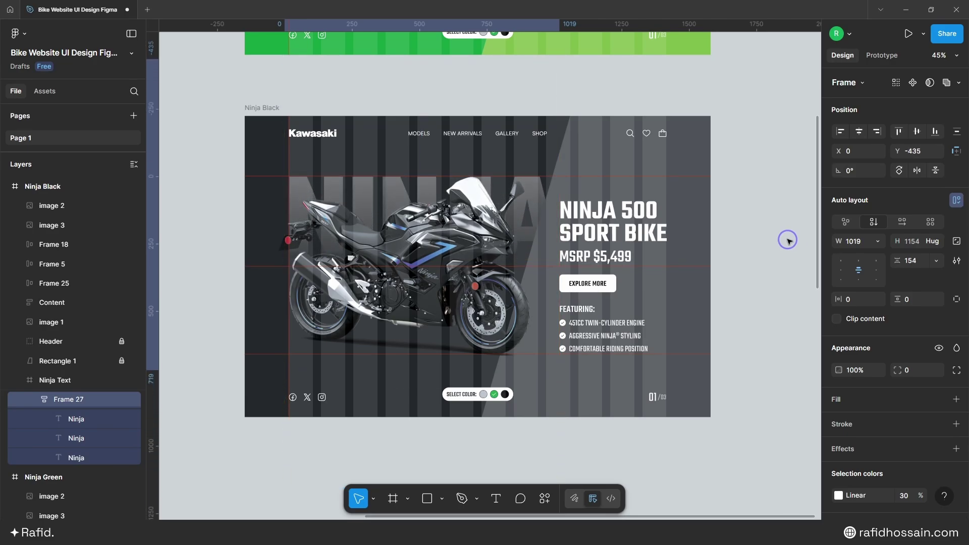
pyautogui.scroll(5, 401, 192)
pyautogui.scroll(-5, 414, 179)
pyautogui.click(547, 396)
# - Set the opacity of the checkmark on the green colour swatch in Ninja Black to 0%
pyautogui.scroll(10, 492, 361)
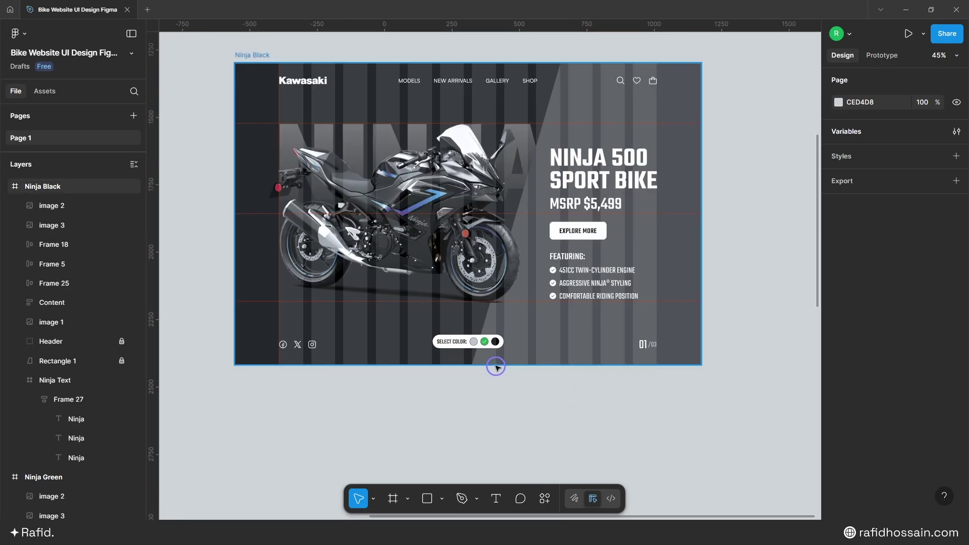
pyautogui.keyDown('ctrl'); pyautogui.click(486, 288); pyautogui.keyUp('ctrl')
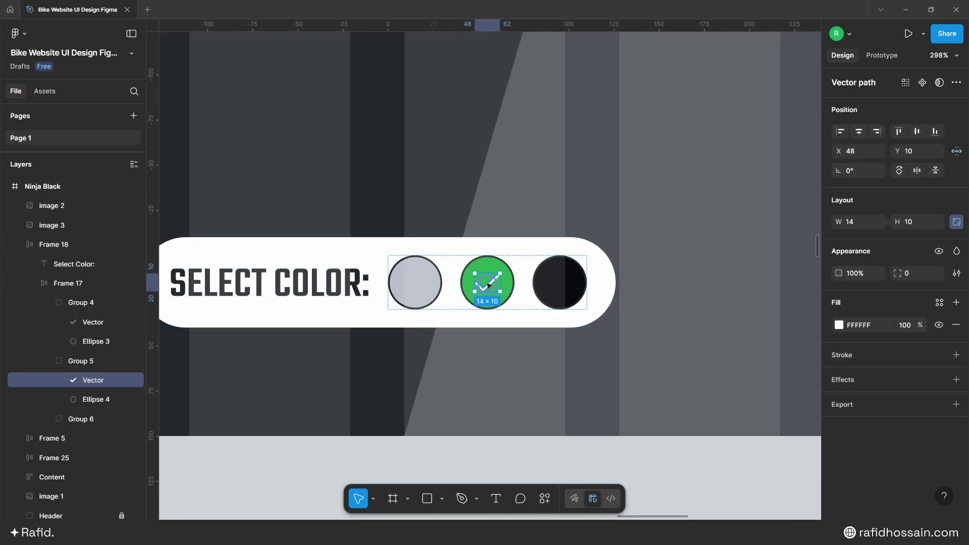
pyautogui.click(865, 268)
pyautogui.write('0')
pyautogui.press('Return')
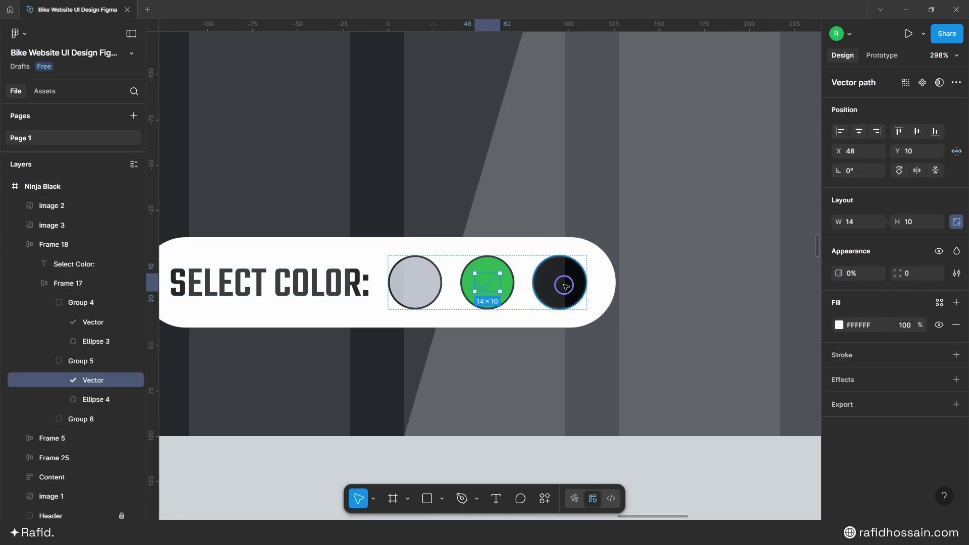
# - Set the opacity of the checkmark on the black colour swatch in Ninja Black to 100%
pyautogui.click(49, 419)
pyautogui.click(92, 438)
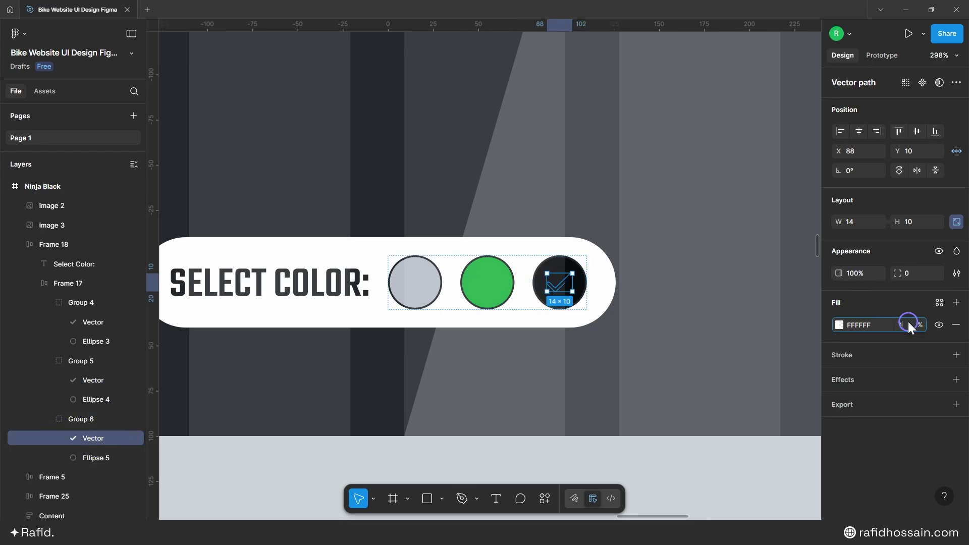
pyautogui.press('Return')
pyautogui.scroll(-2, 530, 357)
pyautogui.click(548, 429)
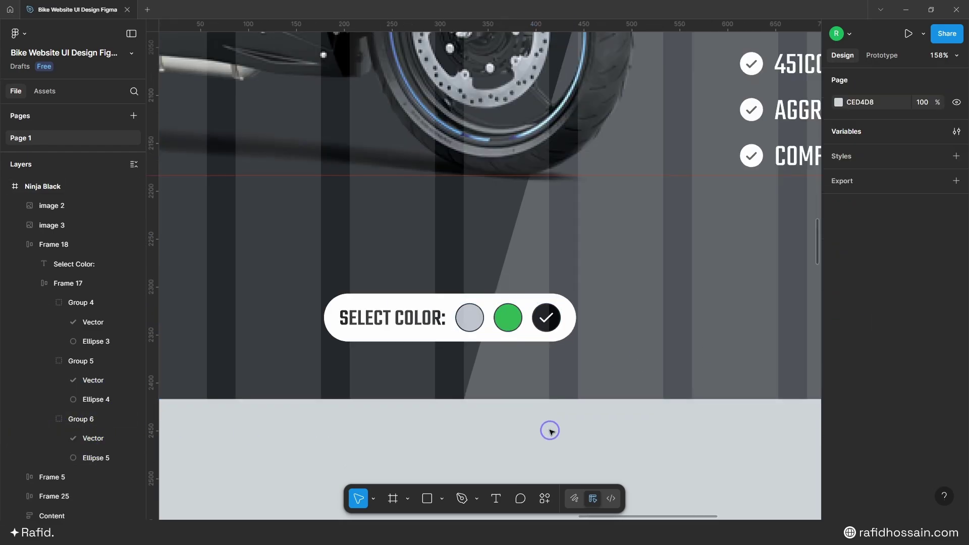
# - Change the current slide number in the Ninja Black page counter to 03
pyautogui.scroll(-3, 541, 430)
pyautogui.scroll(6, 727, 394)
pyautogui.click(714, 401)
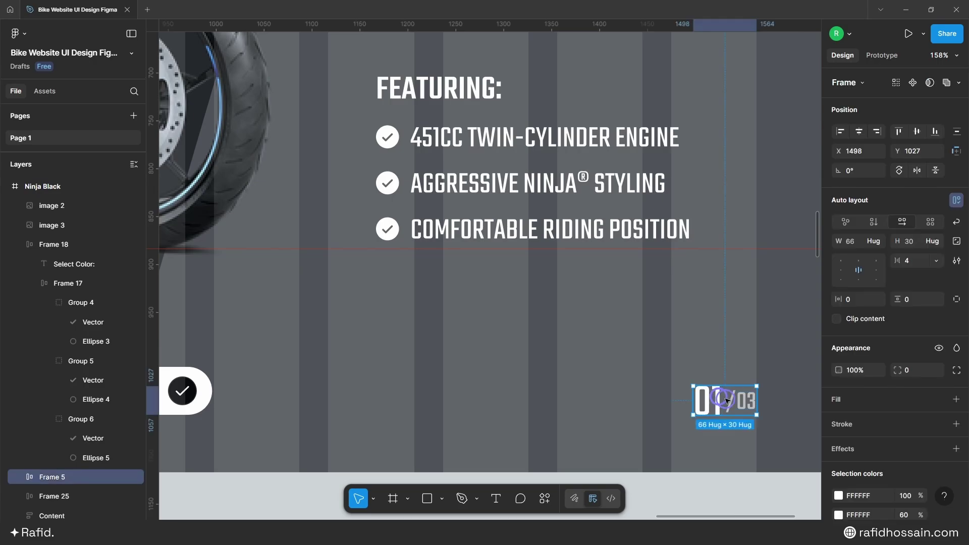
pyautogui.click(714, 402)
pyautogui.doubleClick(716, 403)
pyautogui.click(719, 402)
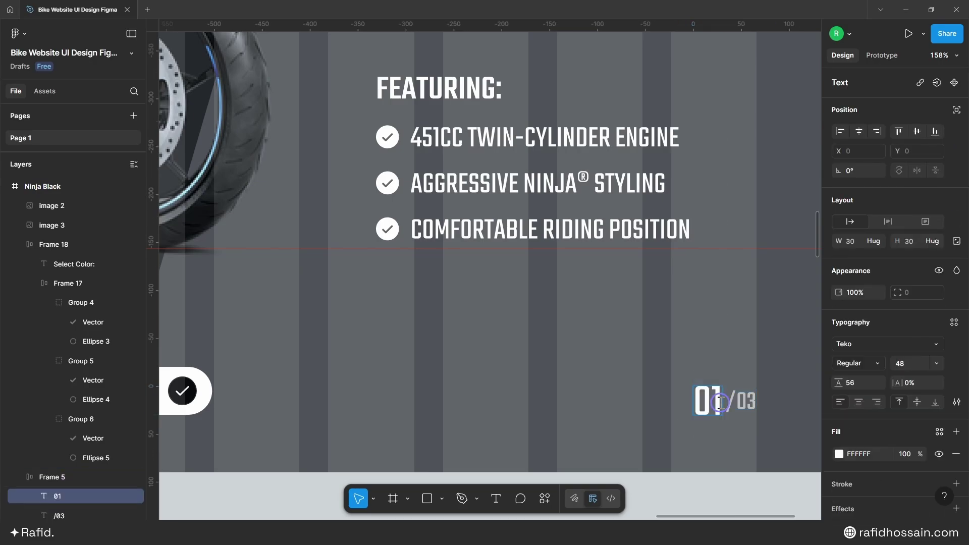
pyautogui.press('BackSpace')
pyautogui.write('3')
pyautogui.press('Escape')
pyautogui.press('Escape')
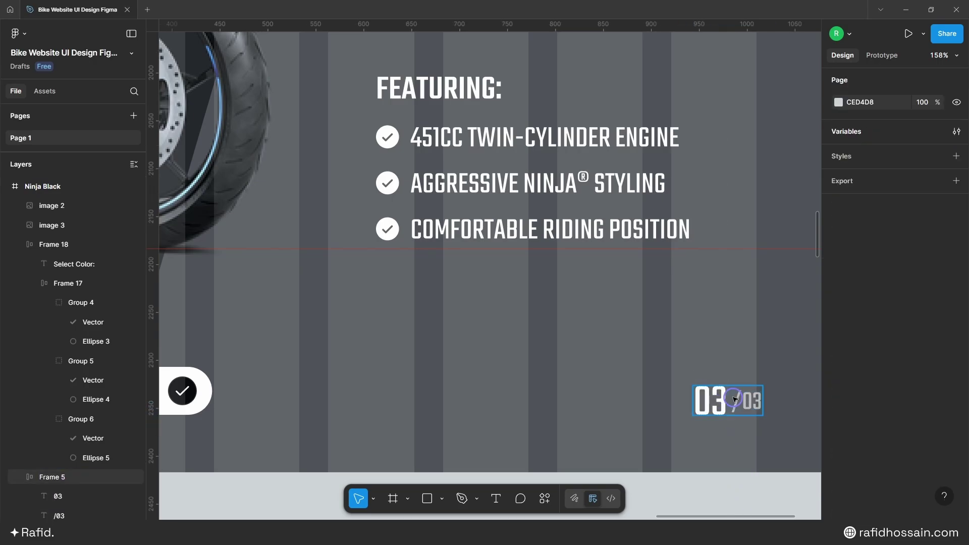
# - Nudge the page counter in Ninja Black sideways to X 1491, in line with the layout column edge
pyautogui.press('Left')
pyautogui.press('Left')
pyautogui.press('Left')
pyautogui.press('Left')
pyautogui.press('Left')
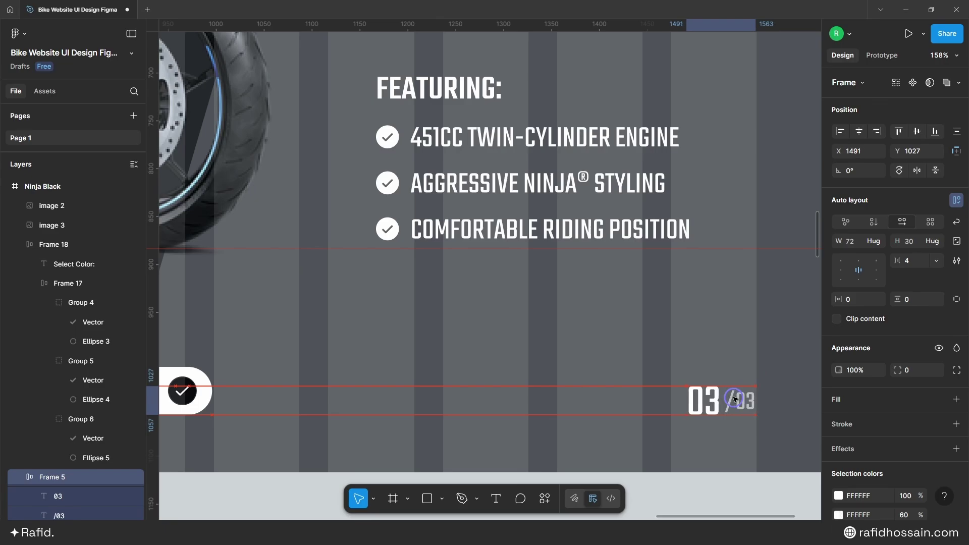
pyautogui.press('Escape')
pyautogui.press('Escape')
# - Duplicate the Ninja Green frame and place the copy above the original at X -554, Y -1388
pyautogui.scroll(-10, 711, 454)
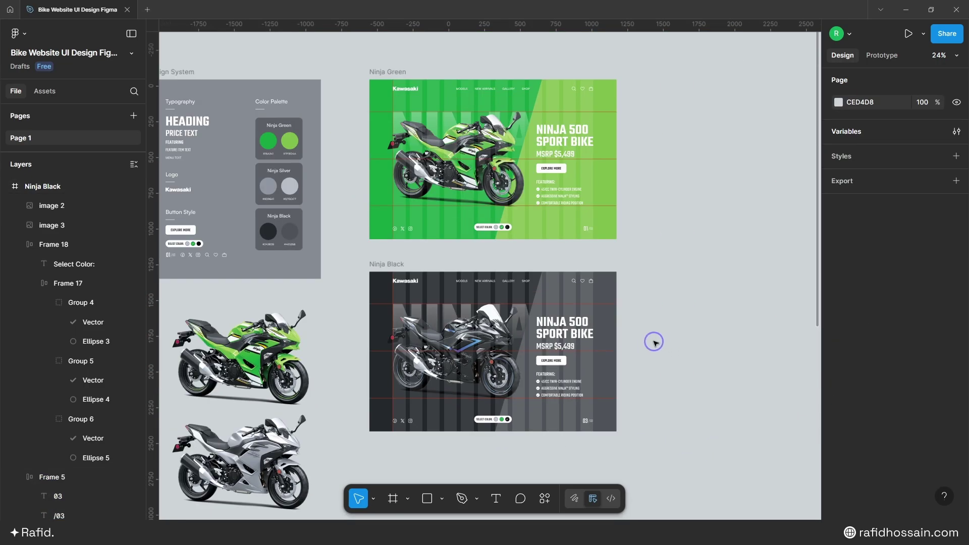
pyautogui.scroll(5, 654, 342)
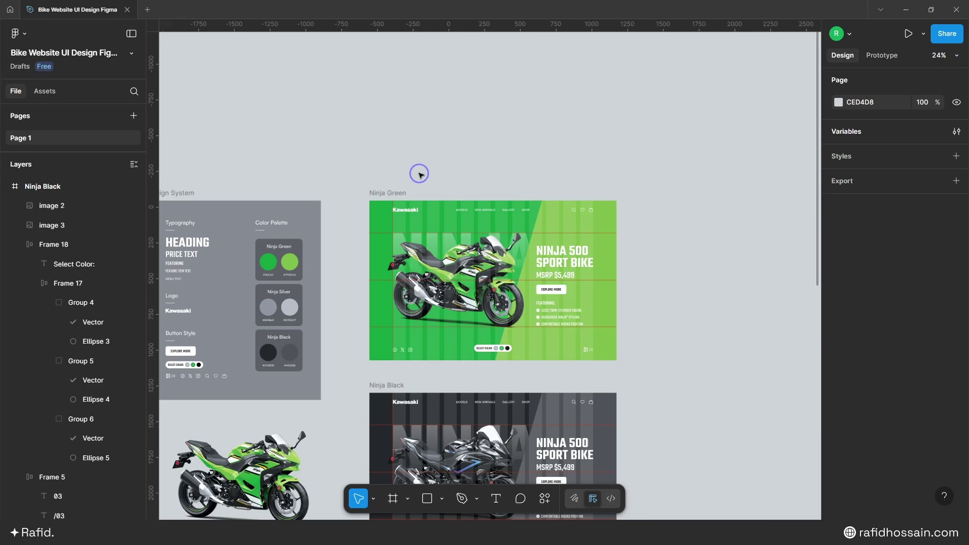
pyautogui.click(397, 192)
pyautogui.moveTo(400, 189); pyautogui.dragTo(396, 135)
pyautogui.scroll(2, 397, 111)
pyautogui.moveTo(393, 78); pyautogui.dragTo(392, 63)
# - Rename the duplicated green frame as Ninja Silver
pyautogui.scroll(3, 466, 75)
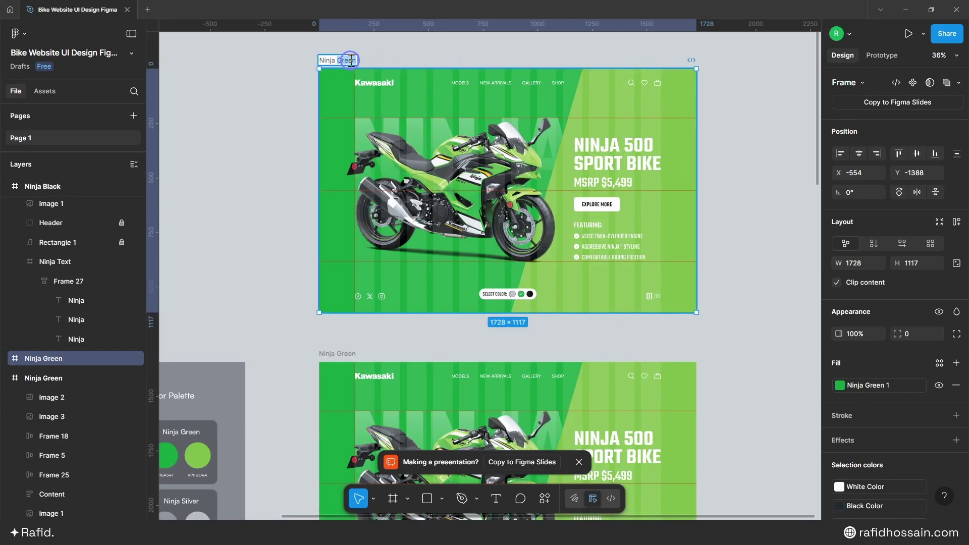
pyautogui.write('ilve')
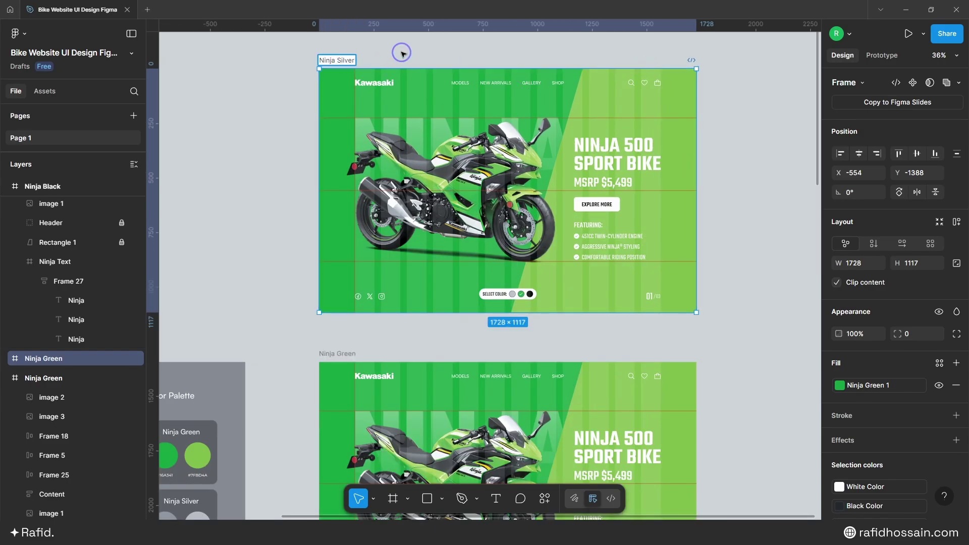
pyautogui.write('r')
pyautogui.click(401, 52)
# - Set the background fill of the Ninja Silver frame to the Ninja Silver 1 colour style
pyautogui.click(632, 125)
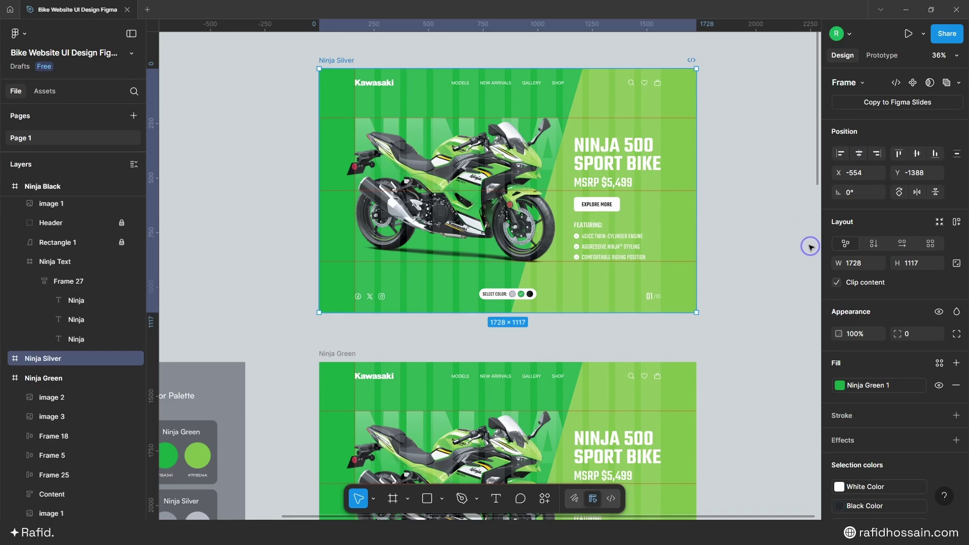
pyautogui.click(839, 385)
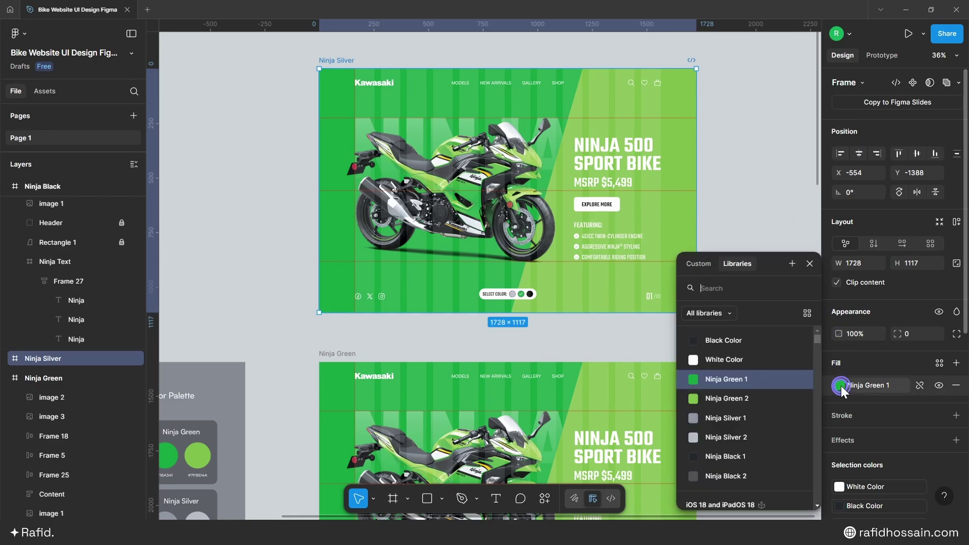
pyautogui.click(734, 418)
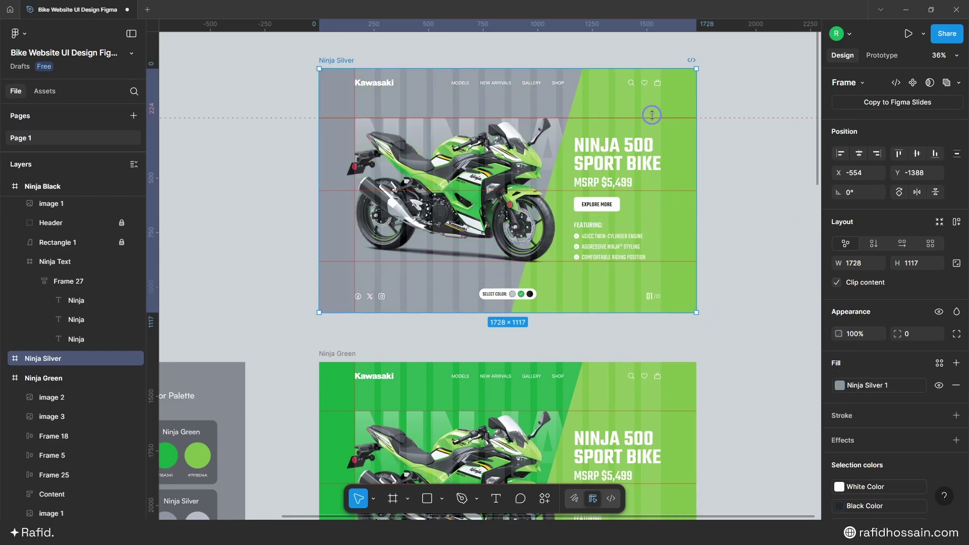
# - Set the fill of the slanted Rectangle 1 in the Ninja Silver frame to the Ninja Silver 2 colour style
pyautogui.click(5, 359)
pyautogui.scroll(-1, 78, 323)
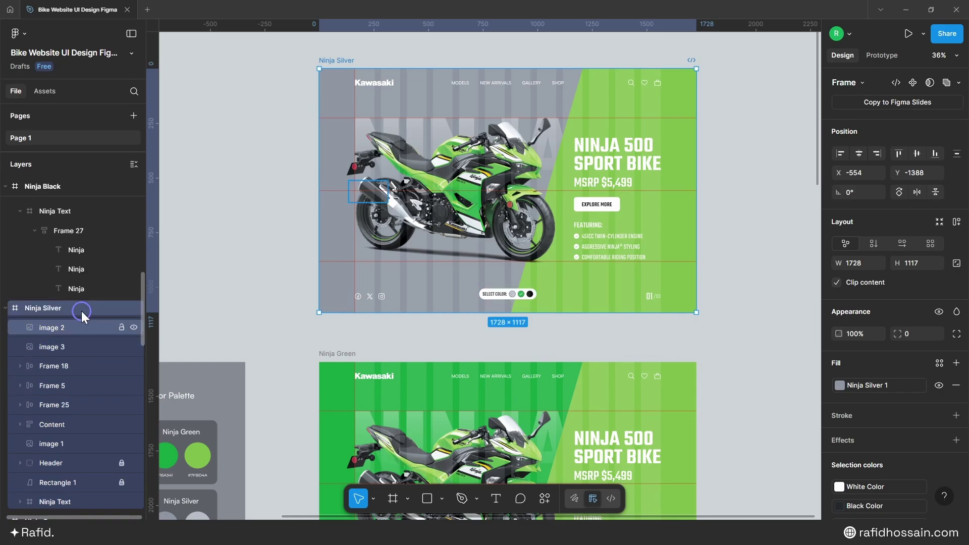
pyautogui.scroll(-2, 78, 312)
pyautogui.click(112, 381)
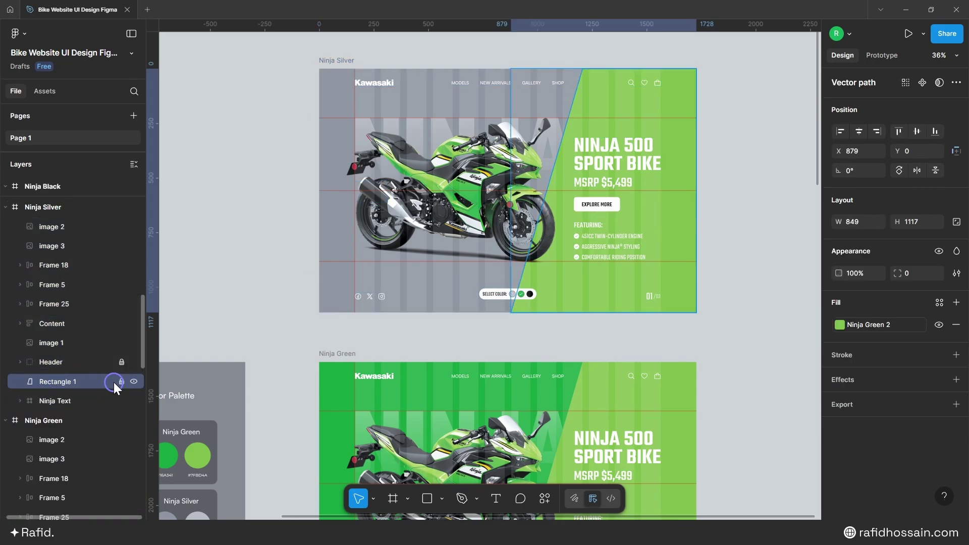
pyautogui.click(839, 324)
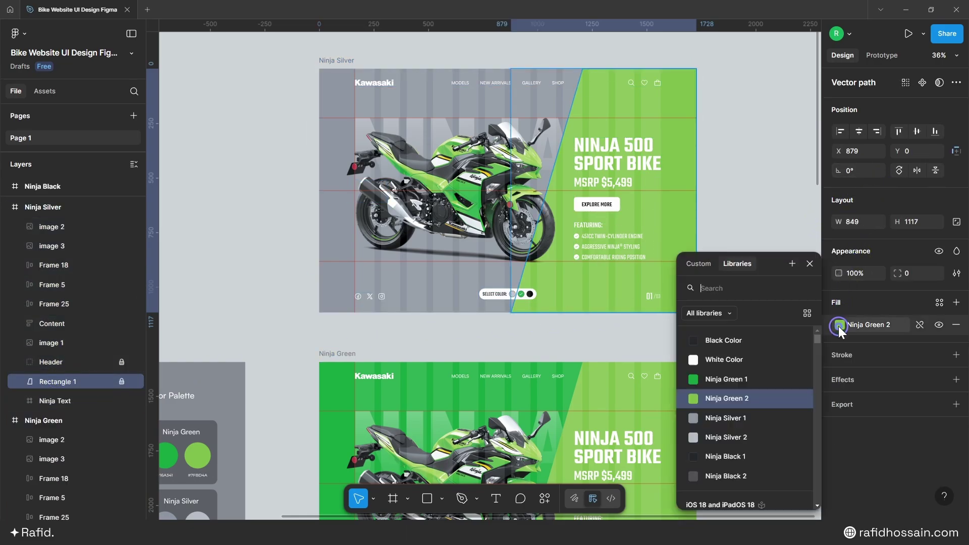
pyautogui.click(737, 437)
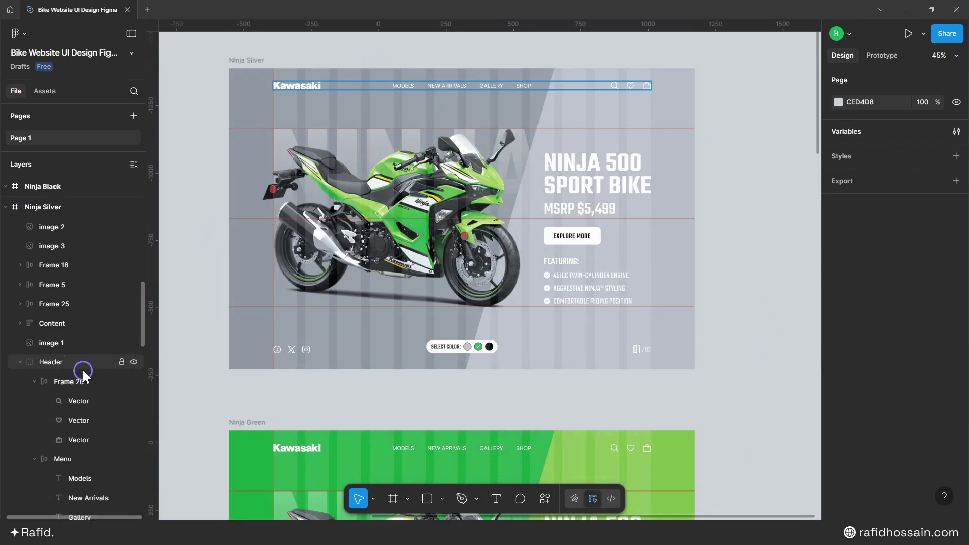
# - Set the Kawasaki logo in the Ninja Silver header to the Black Color style
pyautogui.doubleClick(297, 86)
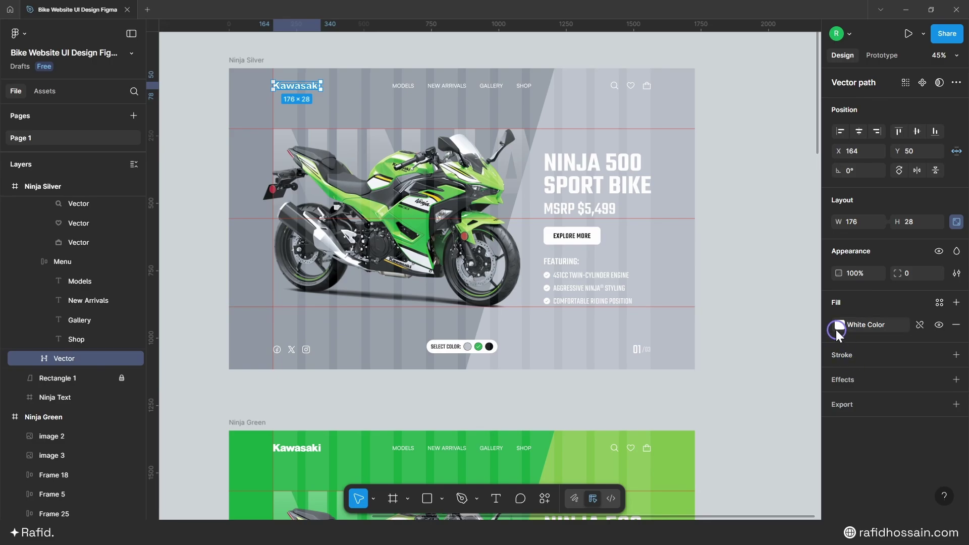
pyautogui.click(838, 326)
pyautogui.click(718, 339)
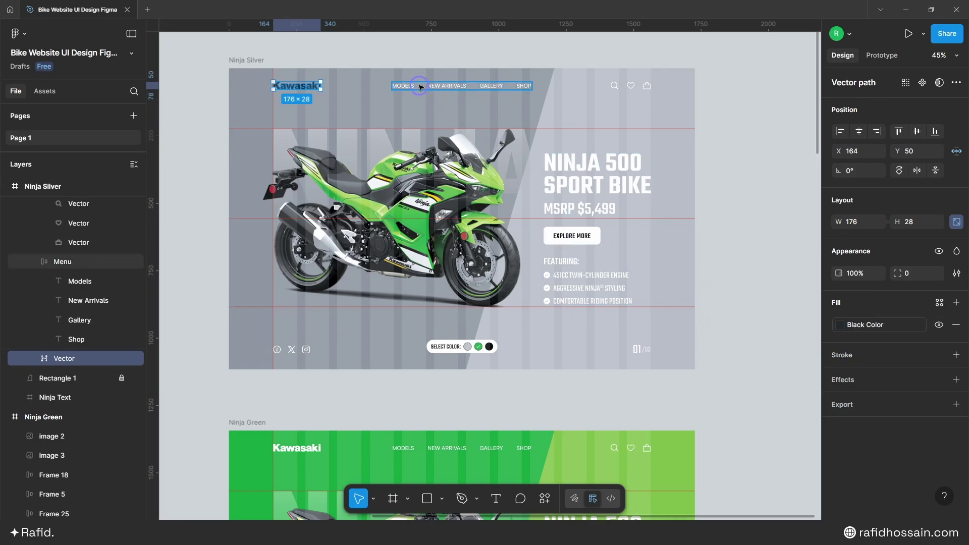
# - Recolour the header menu links in Ninja Silver with the Black Color style
pyautogui.click(463, 89)
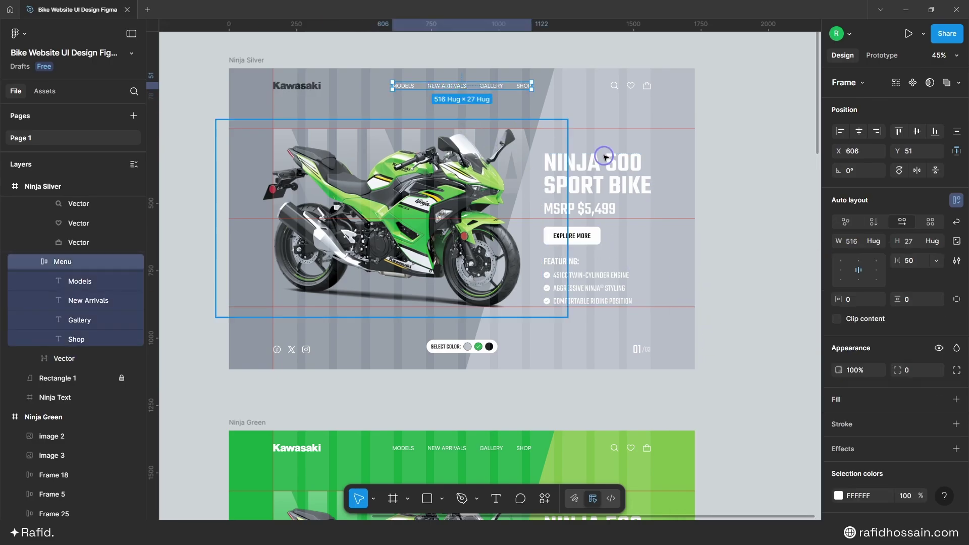
pyautogui.click(838, 496)
pyautogui.click(731, 189)
pyautogui.click(717, 263)
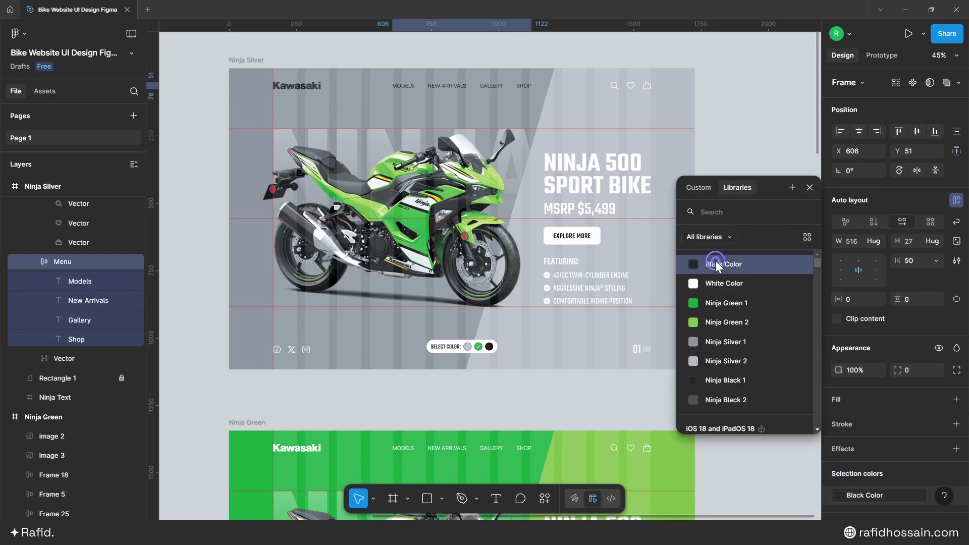
# - Recolour the search, heart and bag icons in the Ninja Silver header with the Black Color style
pyautogui.click(626, 89)
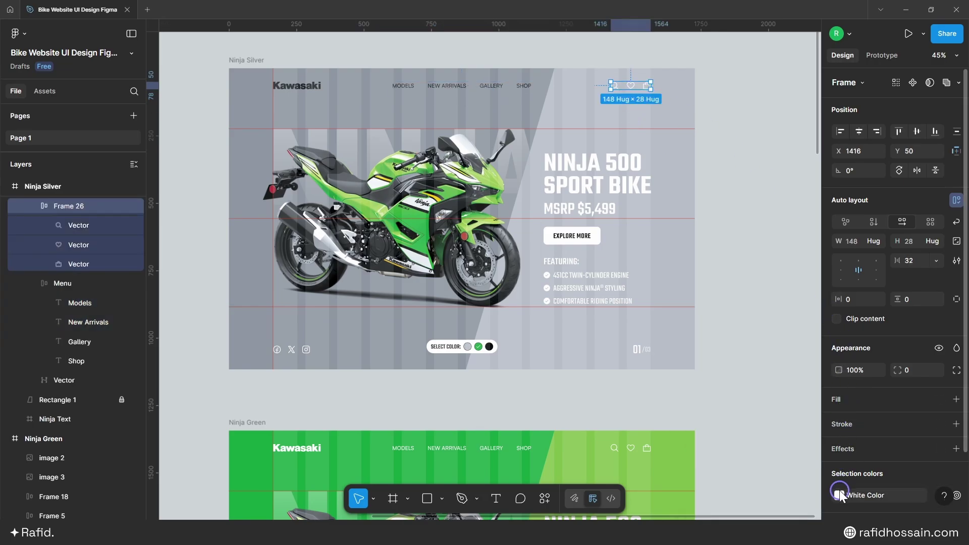
pyautogui.click(838, 495)
pyautogui.click(731, 270)
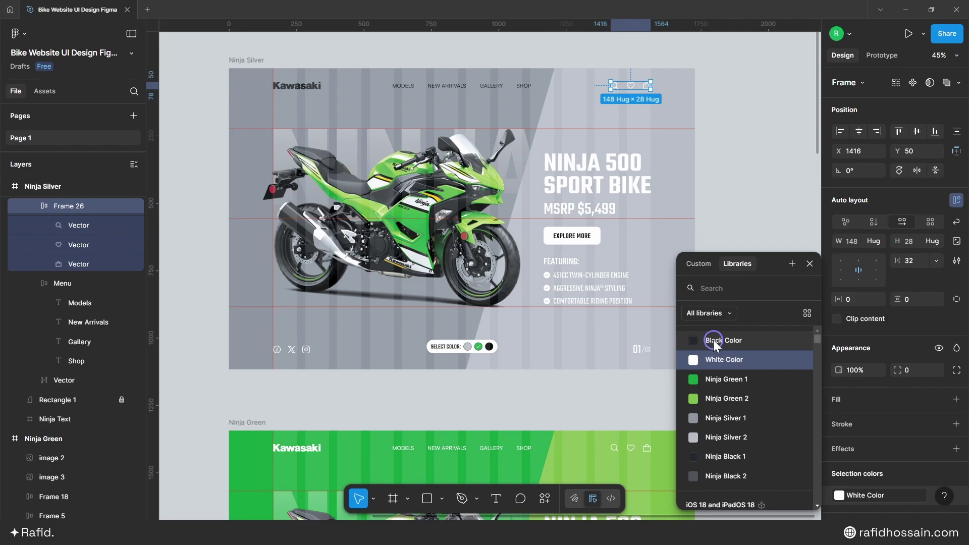
pyautogui.click(714, 341)
pyautogui.click(734, 150)
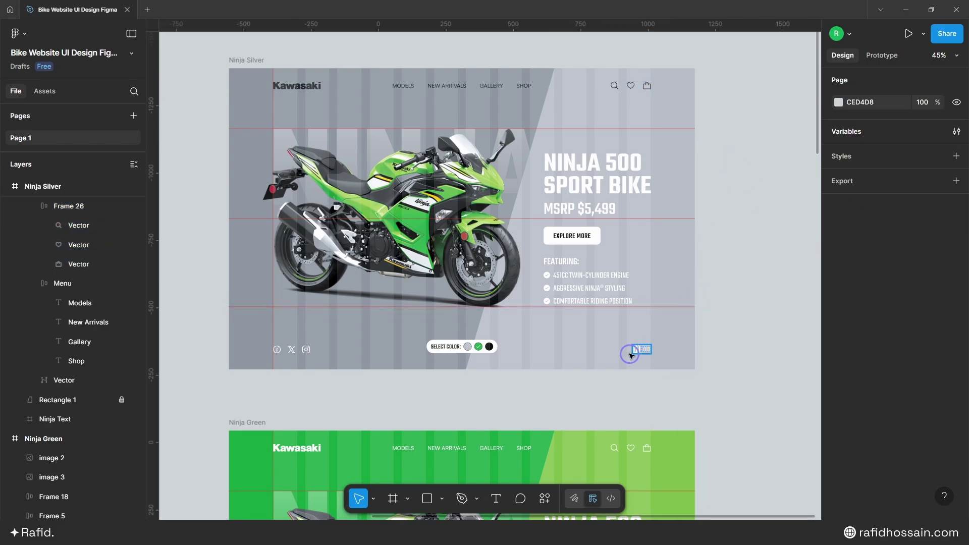
# - Recolour the white text and check icons of the Ninja Silver Content frame with the Black Color style
pyautogui.click(616, 168)
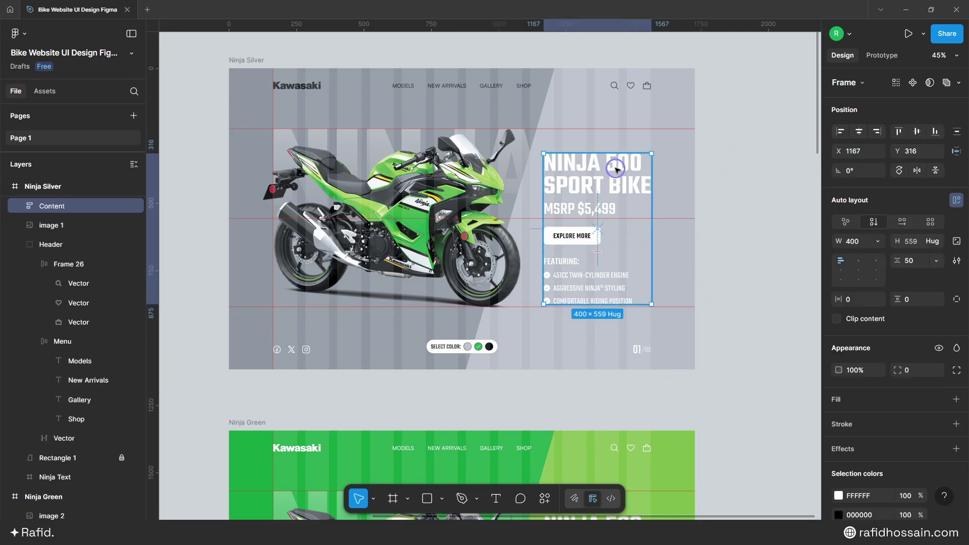
pyautogui.keyDown('ctrl'); pyautogui.click(616, 169); pyautogui.keyUp('ctrl')
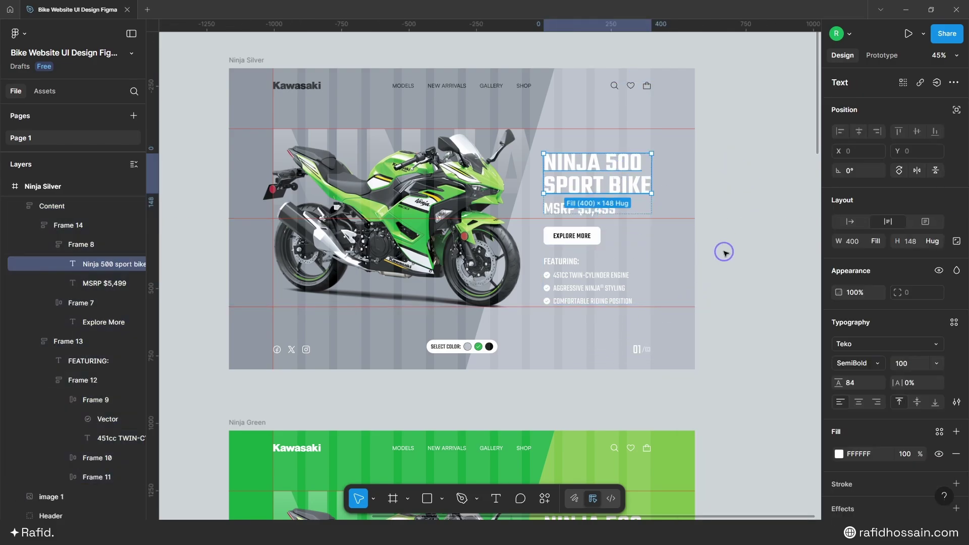
pyautogui.click(737, 196)
pyautogui.click(642, 170)
pyautogui.scroll(-1, 868, 419)
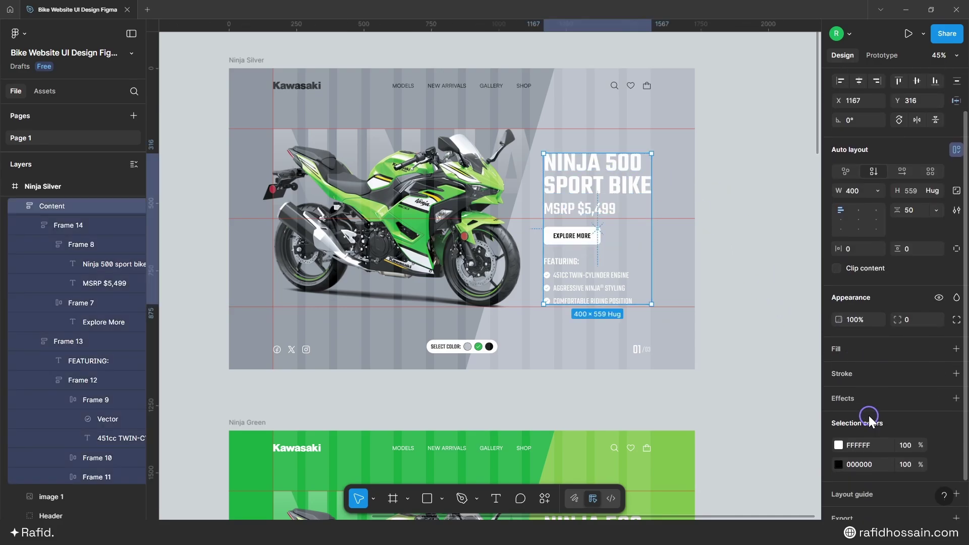
pyautogui.click(838, 445)
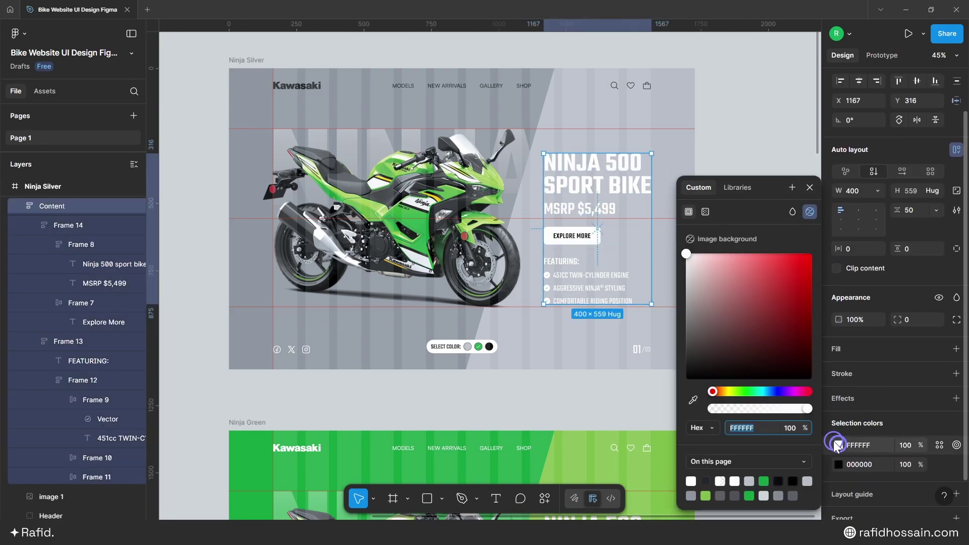
pyautogui.click(730, 187)
pyautogui.click(713, 264)
pyautogui.click(809, 187)
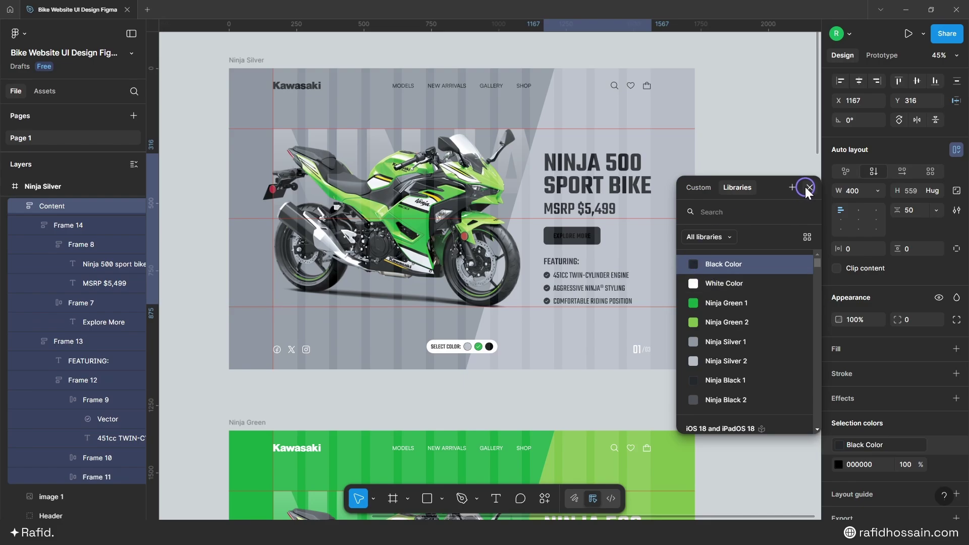
# - Set the Explore More button label in Ninja Silver to the White Color style
pyautogui.scroll(2, 712, 241)
pyautogui.keyDown('ctrl'); pyautogui.click(550, 236); pyautogui.keyUp('ctrl')
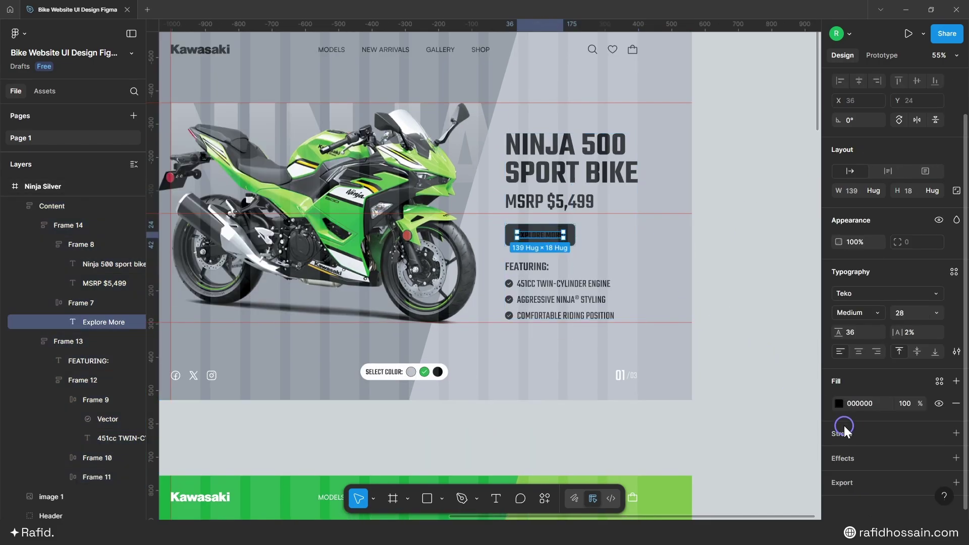
pyautogui.click(833, 402)
pyautogui.click(730, 187)
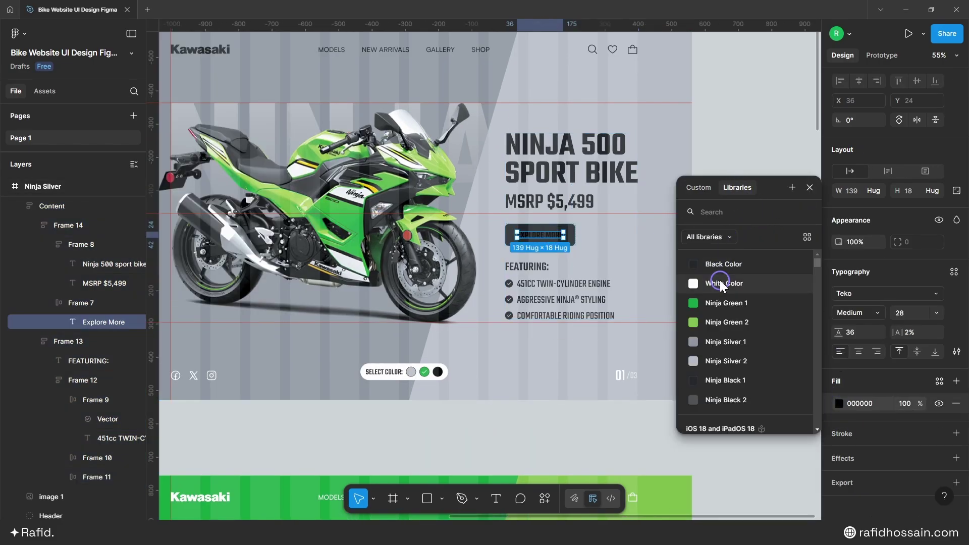
pyautogui.click(719, 280)
pyautogui.click(746, 200)
# - Apply the Black Color style to both colours of the 01/03 slide counter in Ninja Silver
pyautogui.click(629, 377)
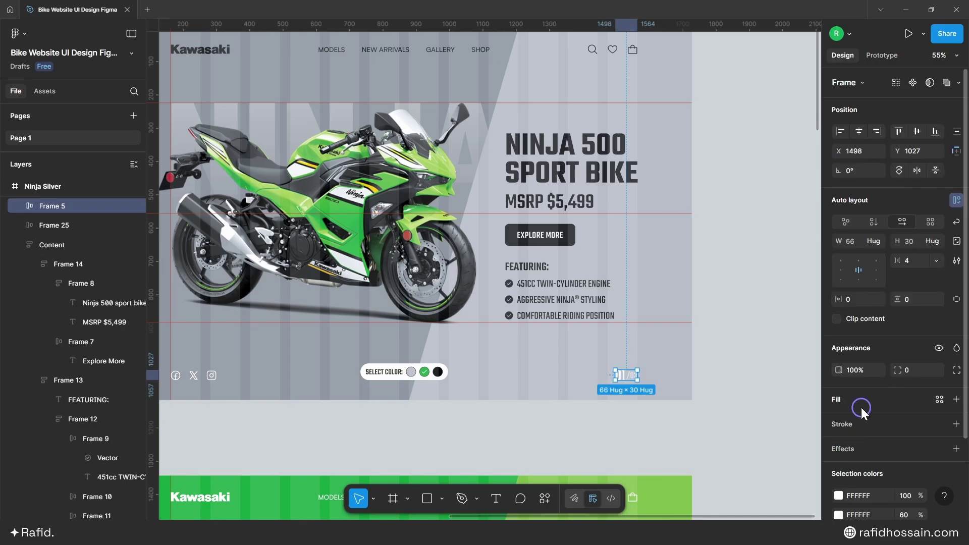
pyautogui.scroll(-2, 848, 424)
pyautogui.click(838, 445)
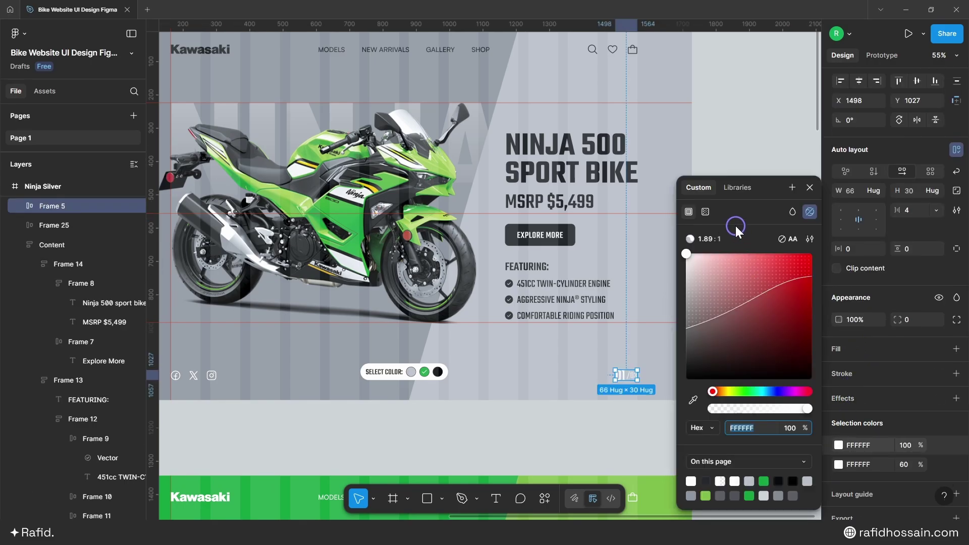
pyautogui.click(734, 184)
pyautogui.click(719, 253)
pyautogui.click(838, 464)
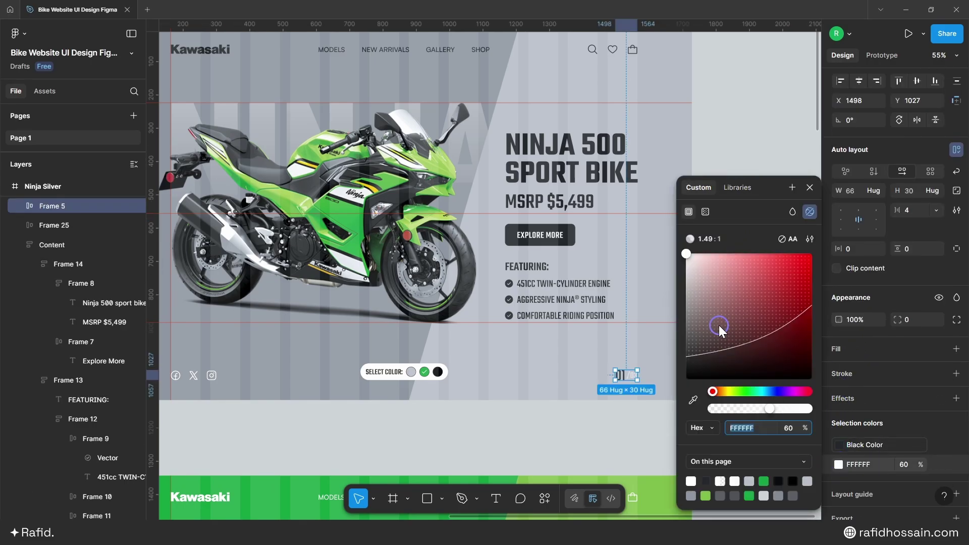
pyautogui.click(722, 191)
pyautogui.click(717, 281)
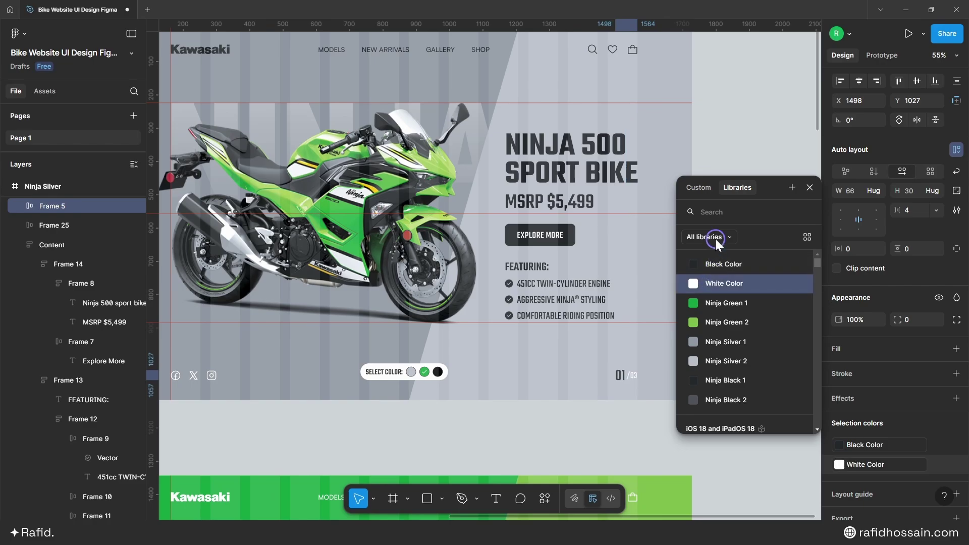
pyautogui.click(717, 262)
pyautogui.click(759, 136)
# - Recolour the Facebook, X and Instagram icons in Ninja Silver with the Black Color style
pyautogui.scroll(-2, 759, 136)
pyautogui.scroll(2, 333, 329)
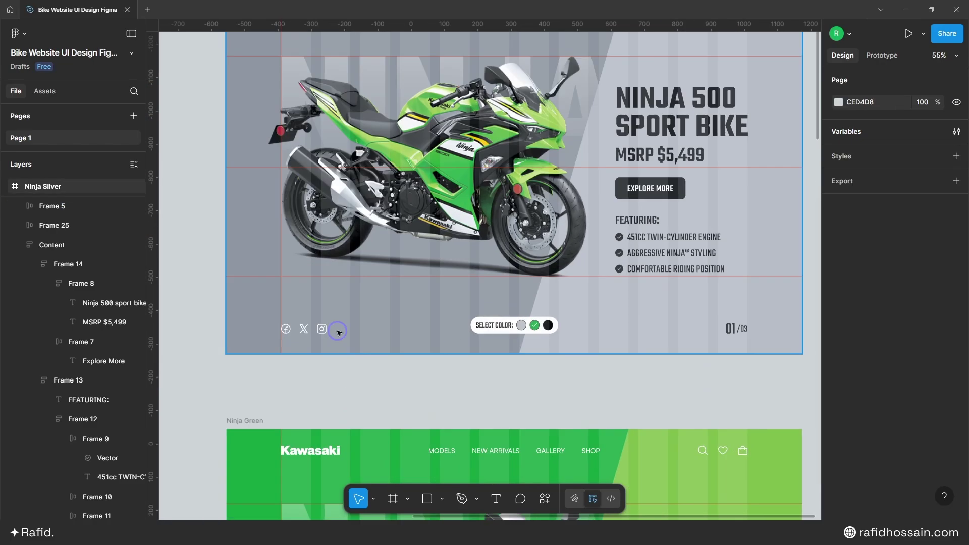
pyautogui.click(323, 329)
pyautogui.click(858, 368)
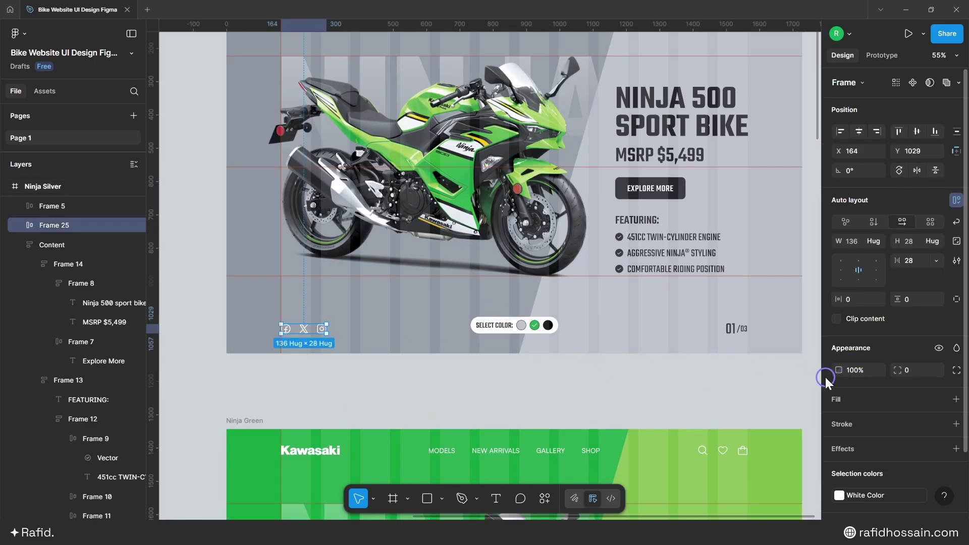
pyautogui.click(839, 473)
pyautogui.click(838, 495)
pyautogui.click(711, 283)
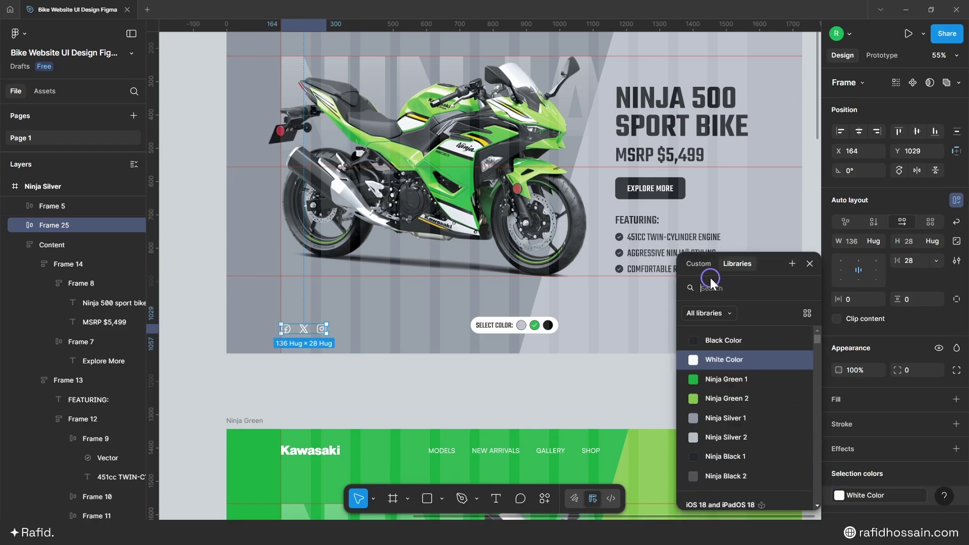
pyautogui.click(727, 339)
pyautogui.click(452, 372)
# - Fill the Select Color pill in Ninja Silver with Black Color and set its label text to White Color
pyautogui.scroll(5, 461, 316)
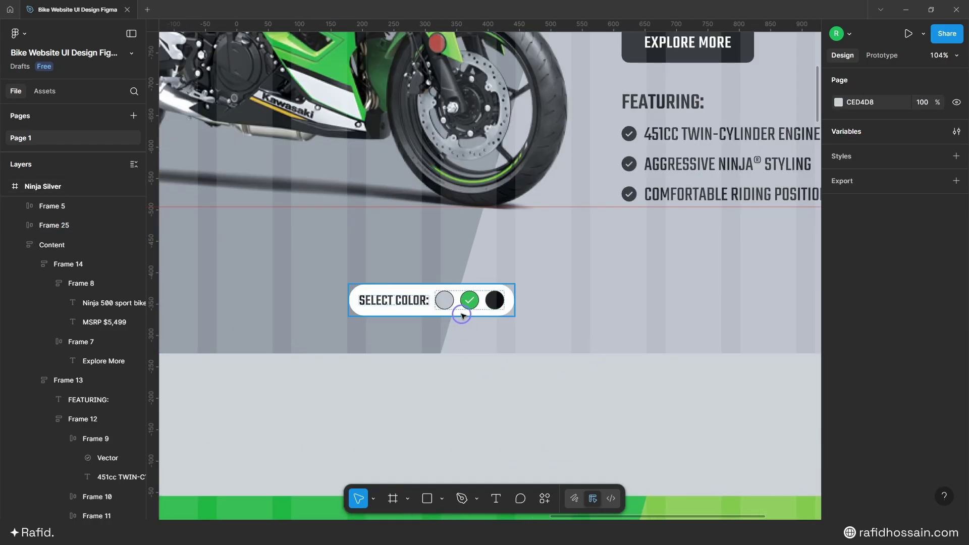
pyautogui.click(490, 317)
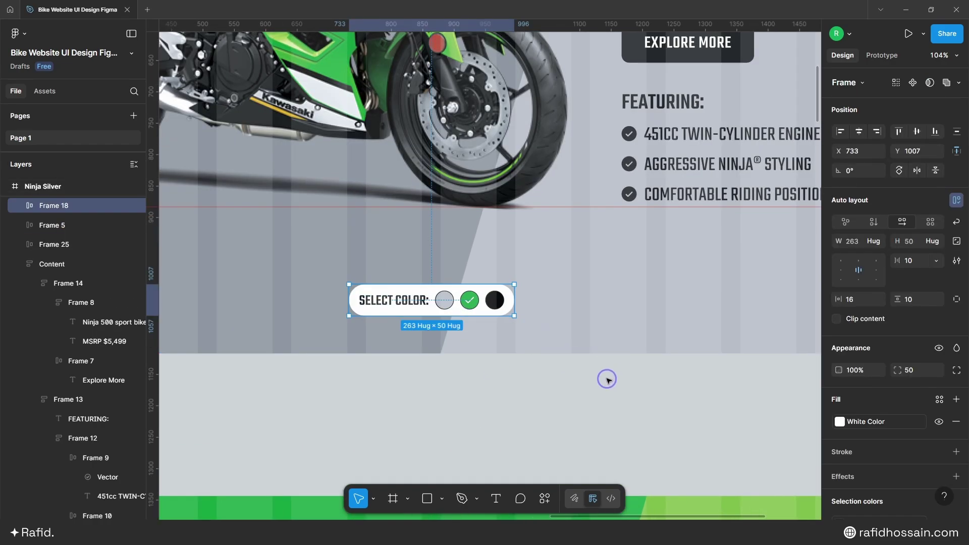
pyautogui.click(839, 421)
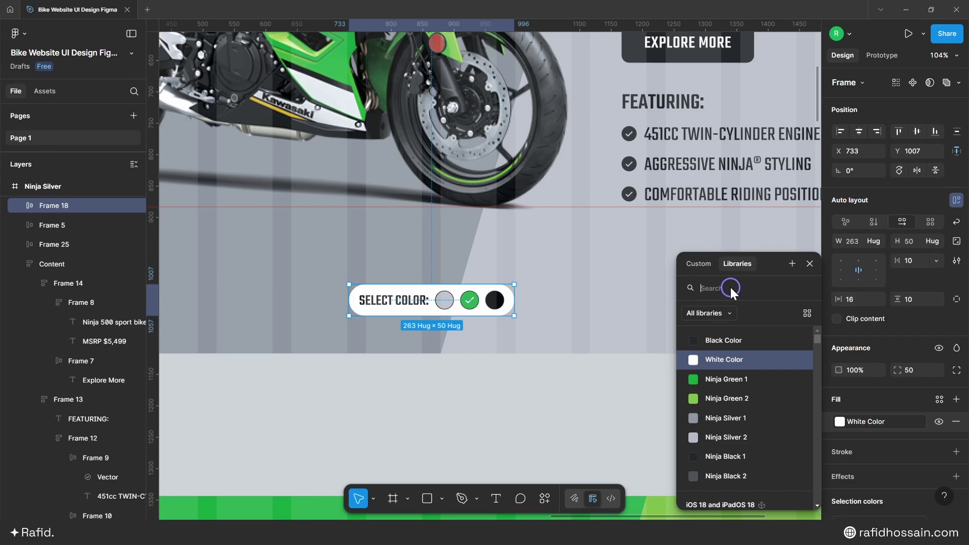
pyautogui.click(722, 340)
pyautogui.click(381, 297)
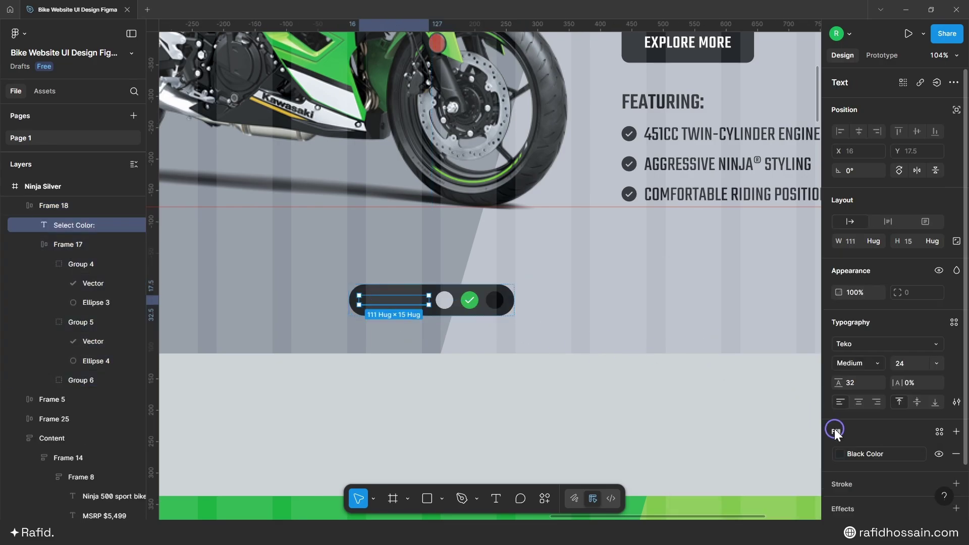
pyautogui.click(839, 454)
pyautogui.click(723, 360)
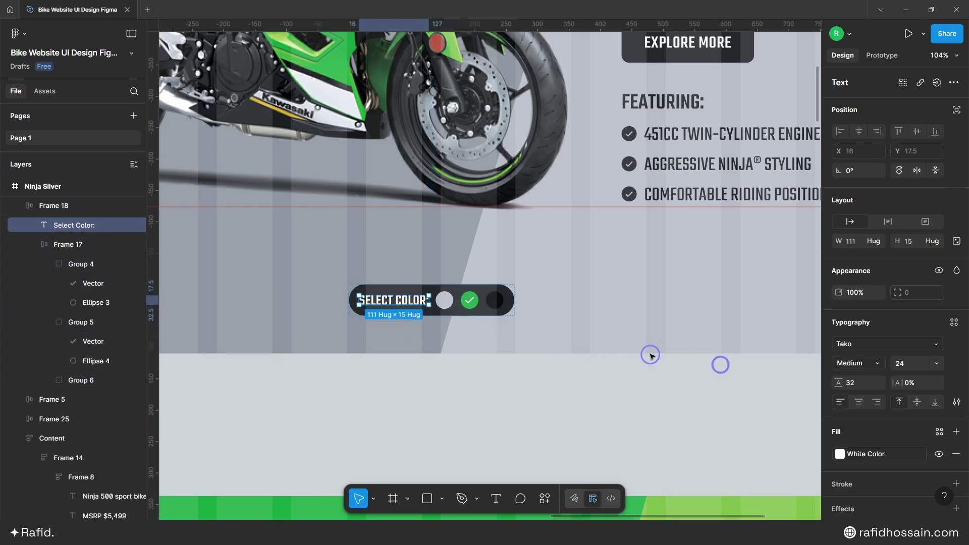
# - Set the strokes of the silver, green and black swatch circles in Ninja Silver to the White Color style
pyautogui.scroll(5, 445, 301)
pyautogui.click(449, 299)
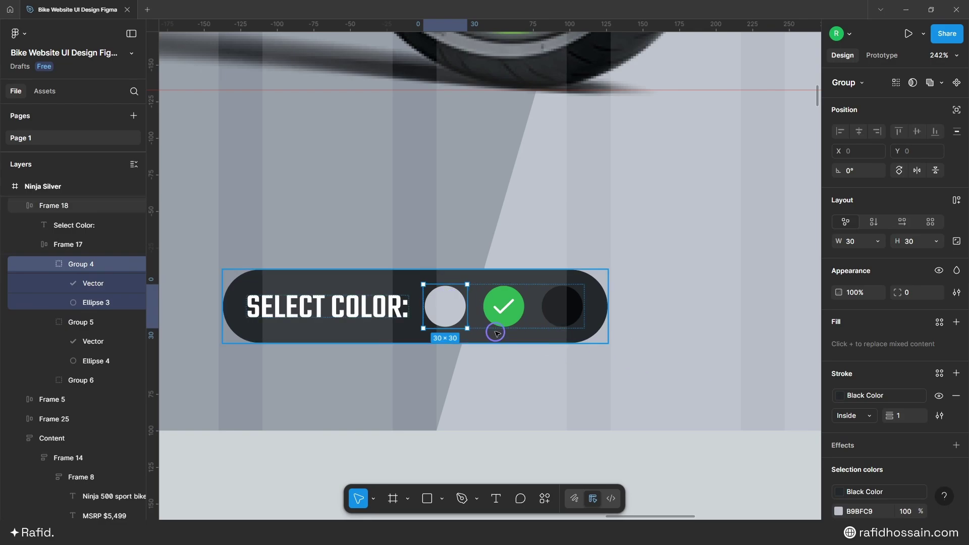
pyautogui.click(460, 300)
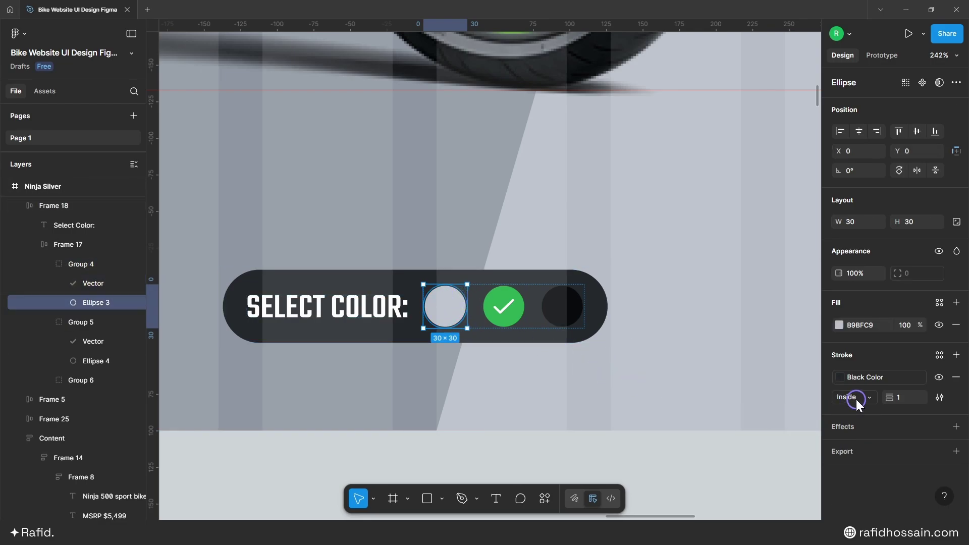
pyautogui.click(841, 378)
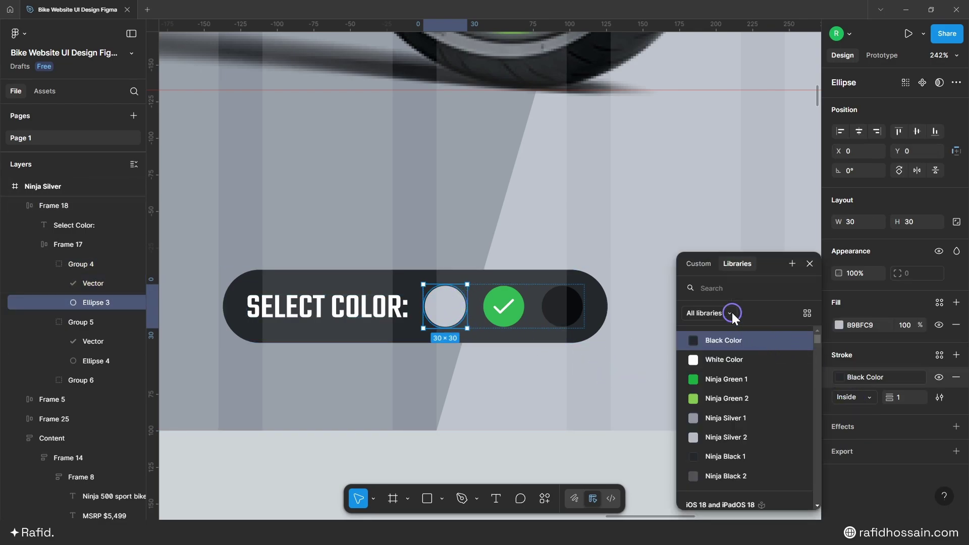
pyautogui.click(722, 360)
pyautogui.keyDown('ctrl'); pyautogui.click(520, 313); pyautogui.keyUp('ctrl')
pyautogui.click(842, 378)
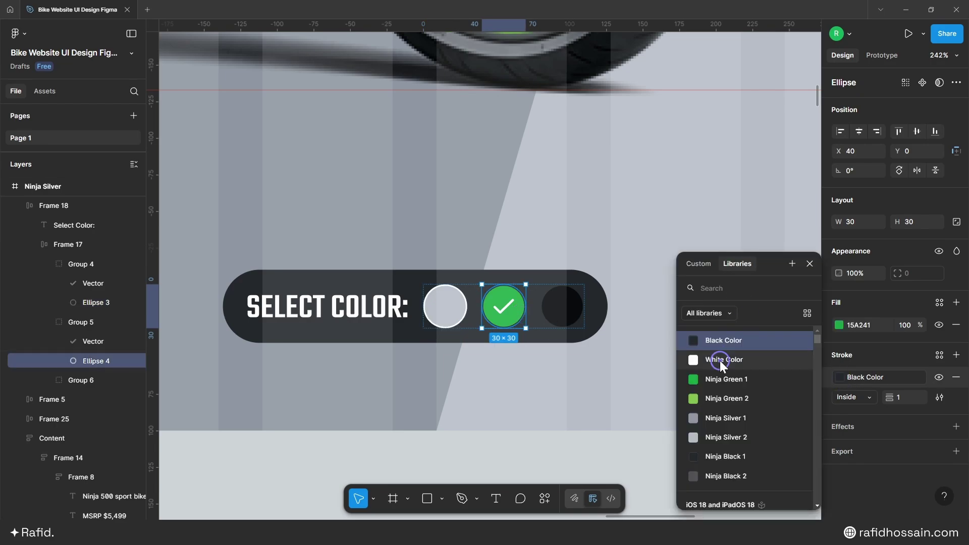
pyautogui.click(720, 360)
pyautogui.keyDown('ctrl'); pyautogui.click(549, 313); pyautogui.keyUp('ctrl')
pyautogui.click(716, 355)
# - Set the opacity of the check mark on the green swatch in Ninja Silver to 0%
pyautogui.doubleClick(501, 310)
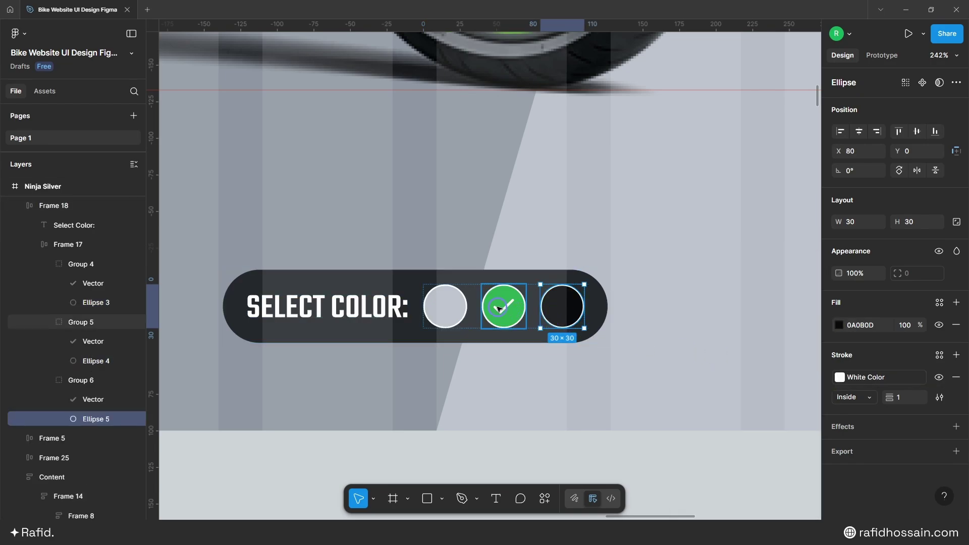
pyautogui.click(855, 278)
pyautogui.write('0')
pyautogui.press('Return')
# - Set the fill opacity of the check mark on the silver swatch in Ninja Silver to 100%
pyautogui.click(444, 305)
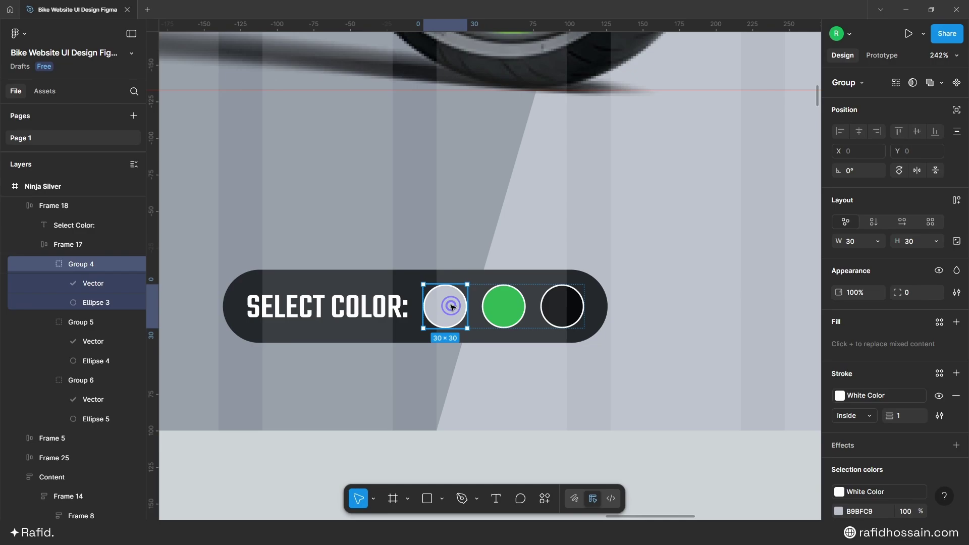
pyautogui.click(128, 288)
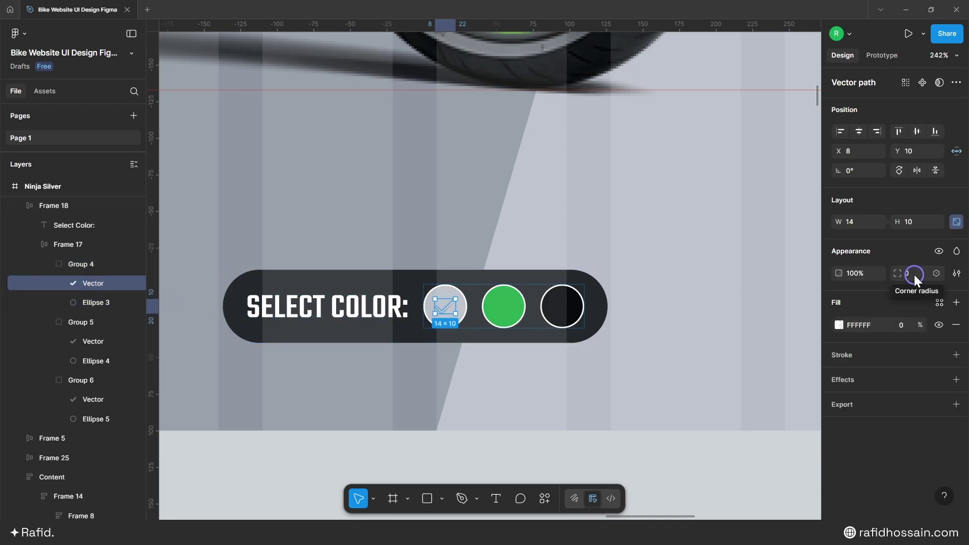
pyautogui.click(905, 327)
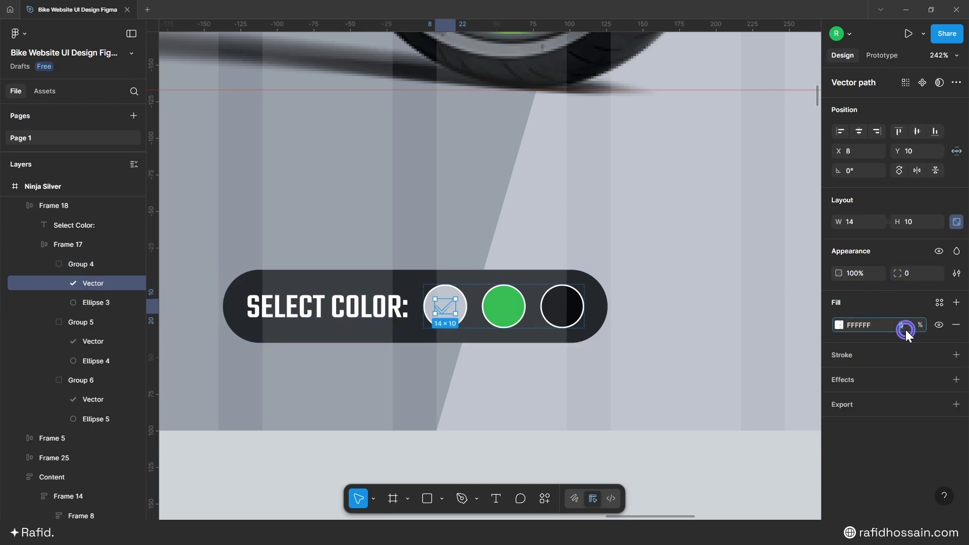
pyautogui.write('100')
pyautogui.press('Return')
pyautogui.click(487, 381)
# - Resize the green bike image in the Ninja Silver frame to a width of 180
pyautogui.scroll(-5, 496, 379)
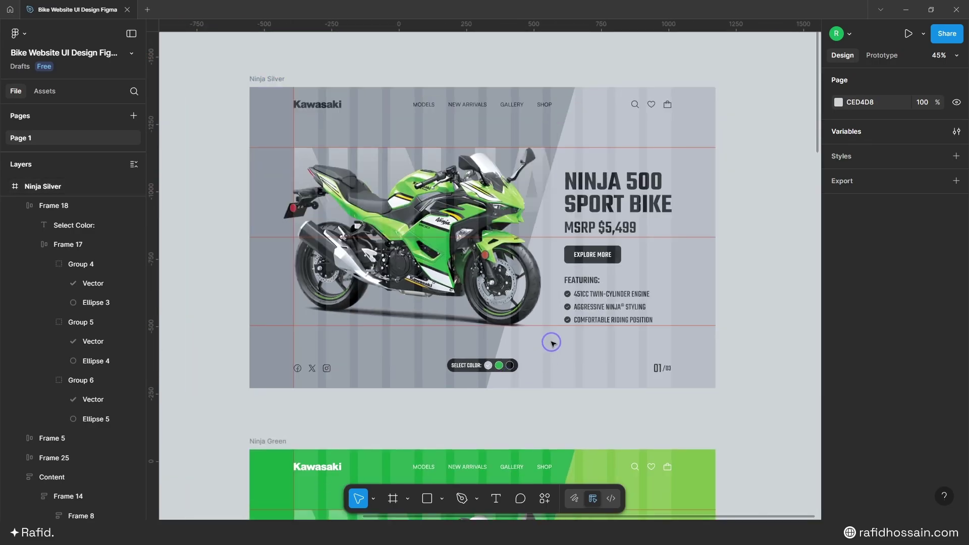
pyautogui.click(416, 202)
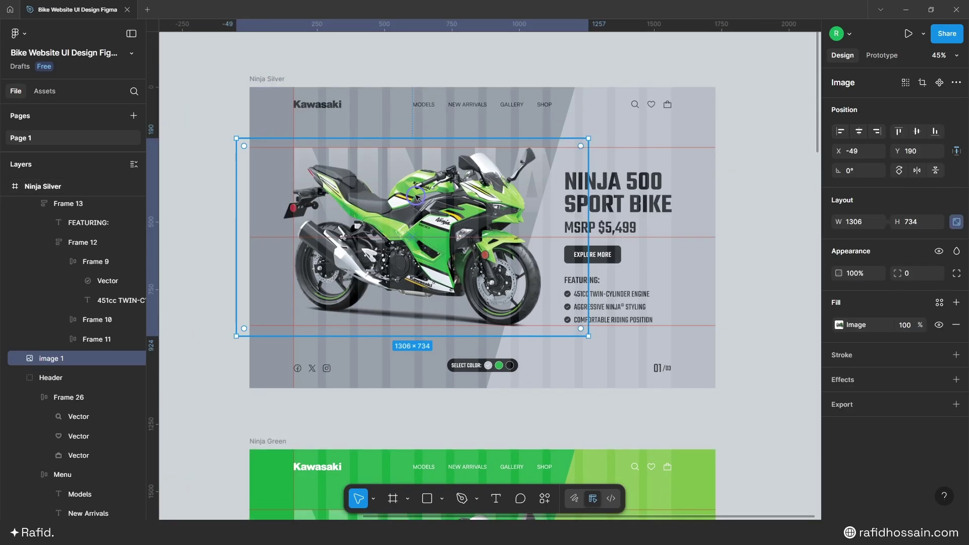
pyautogui.click(861, 226)
pyautogui.write('180')
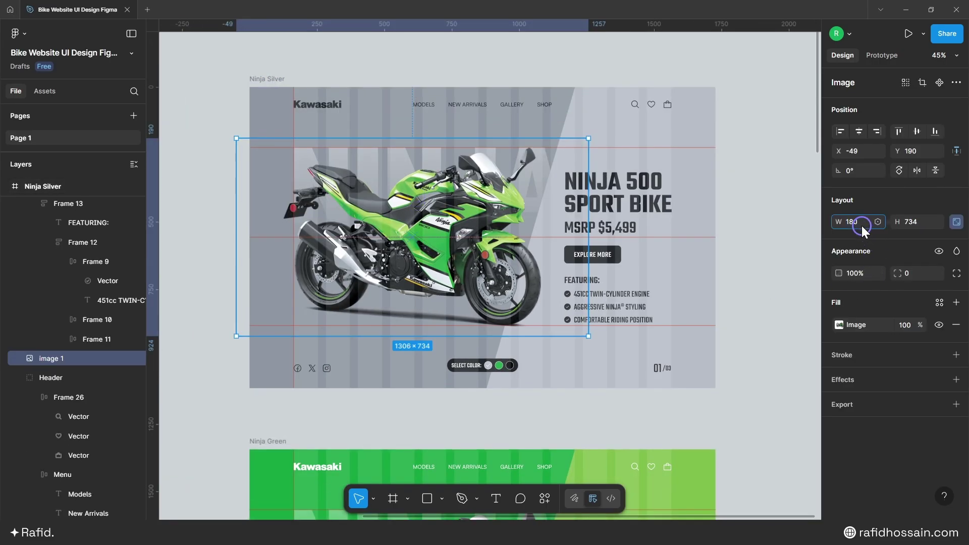
pyautogui.press('Return')
pyautogui.scroll(2, 354, 193)
pyautogui.moveTo(239, 153); pyautogui.dragTo(288, 258)
pyautogui.hotkey('ctrl', 'z')
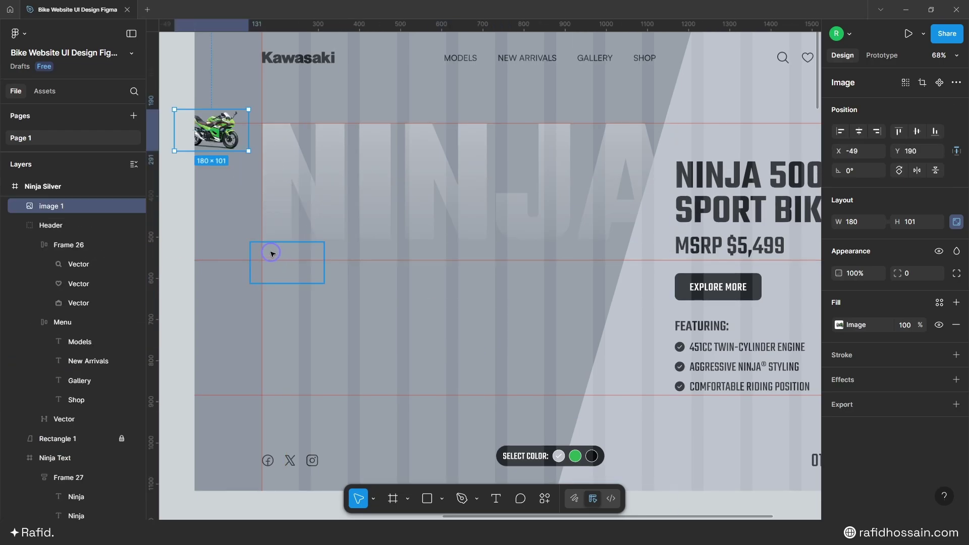
pyautogui.click(238, 209)
pyautogui.scroll(2, 238, 207)
pyautogui.moveTo(235, 103); pyautogui.dragTo(269, 224)
pyautogui.hotkey('ctrl', 'z')
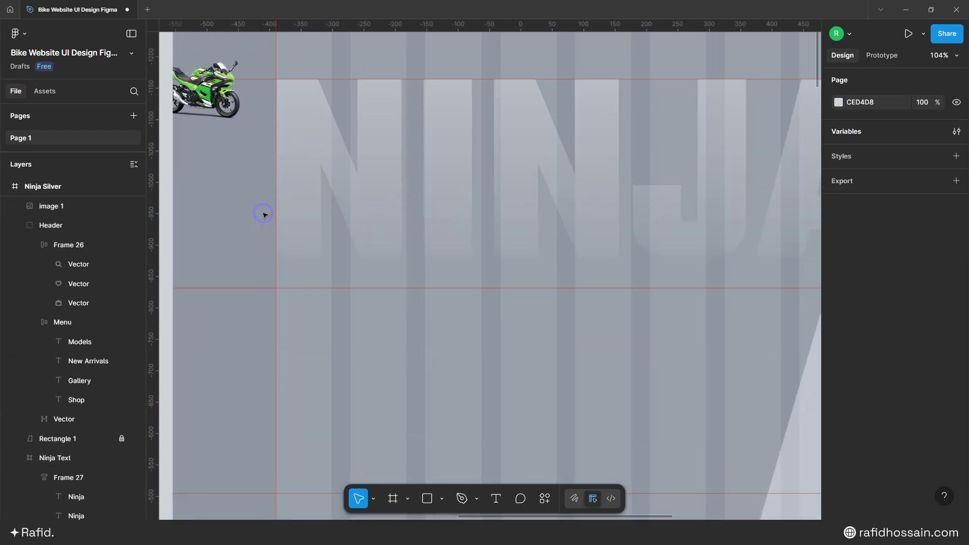
pyautogui.scroll(-2, 317, 186)
# - Lock the Ninja Text layer in Ninja Silver and move the small green bike image to X 135, Y 512
pyautogui.click(370, 184)
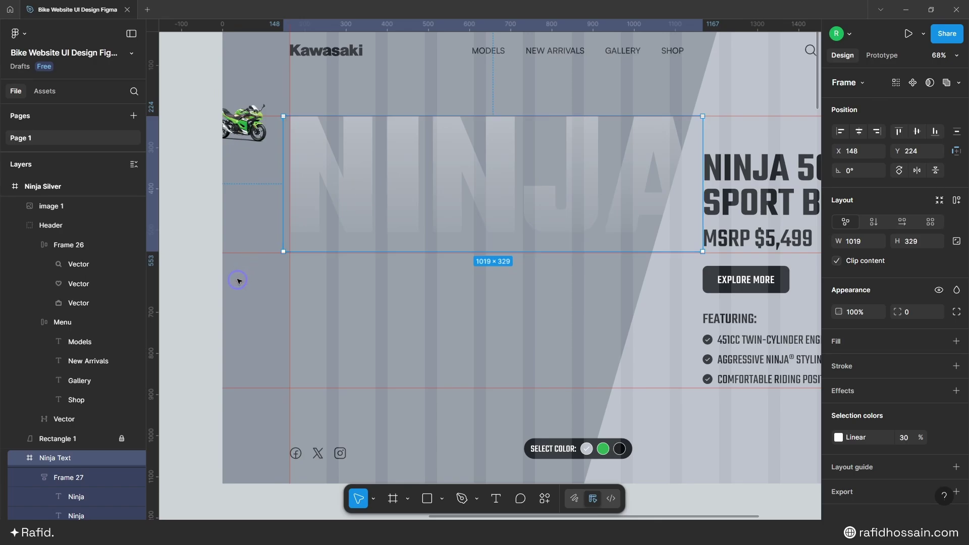
pyautogui.click(122, 457)
pyautogui.click(244, 128)
pyautogui.moveTo(245, 128); pyautogui.dragTo(346, 236)
# - Set the opacity of the small green bike image in Ninja Silver to 0%
pyautogui.scroll(5, 303, 243)
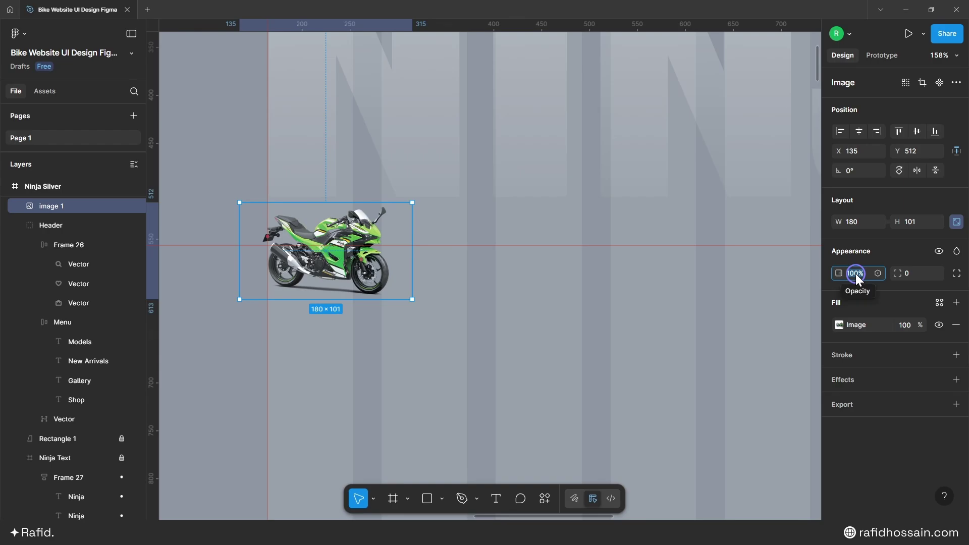
pyautogui.write('0')
pyautogui.press('Return')
# - Set the opacity of the small silver bike image in the Ninja Silver frame to 100%
pyautogui.scroll(-10, 80, 242)
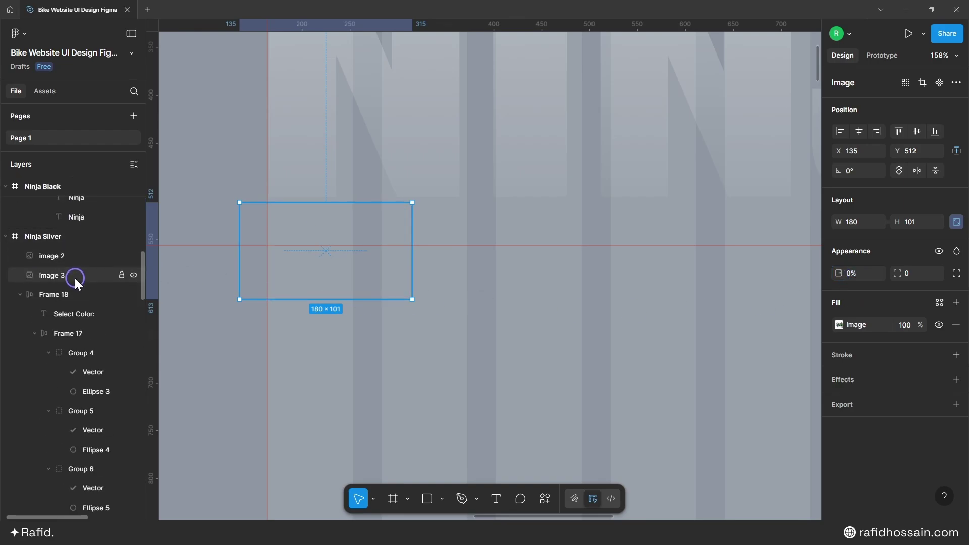
pyautogui.click(75, 256)
pyautogui.scroll(-3, 341, 314)
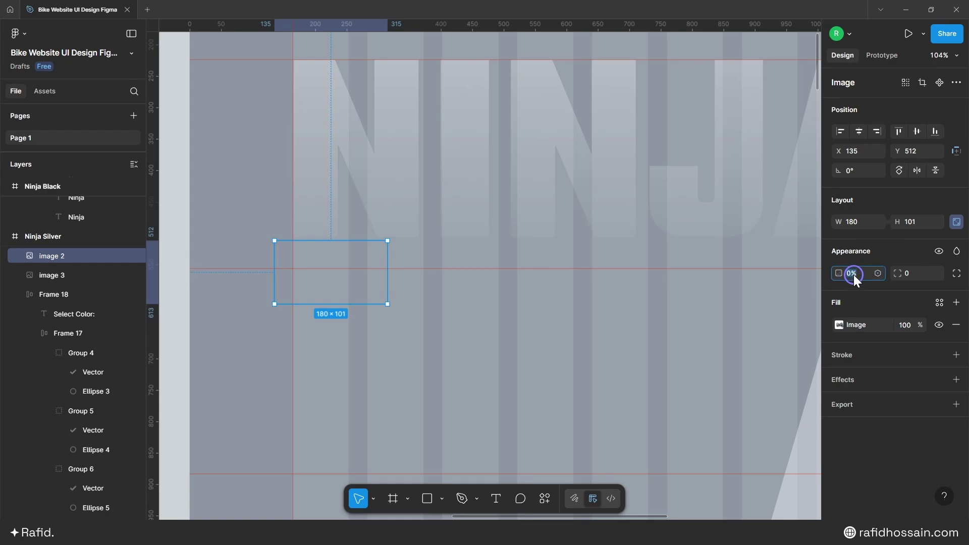
pyautogui.press('Return')
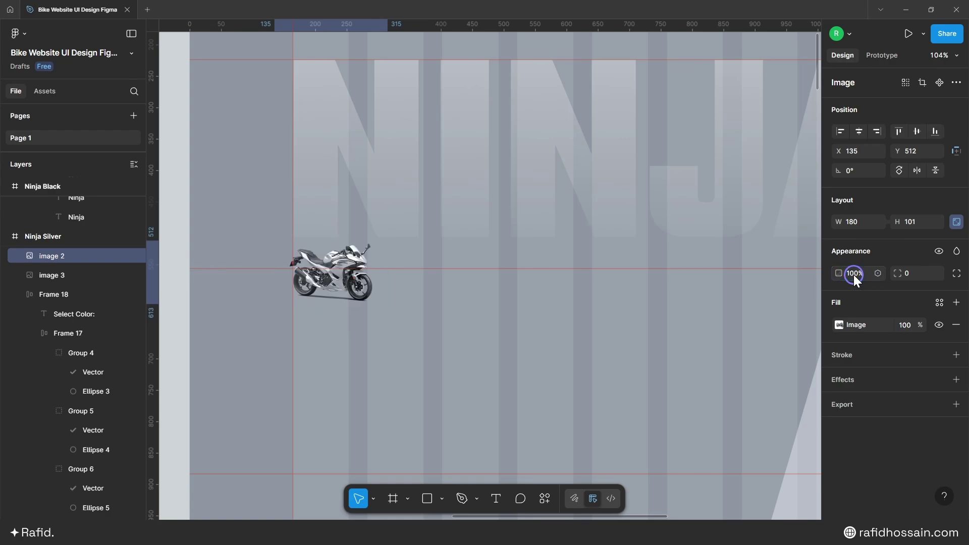
# - Resize the silver bike image in Ninja Silver to a width of 1306 and move it to X -47, Y 190
pyautogui.scroll(-2, 286, 321)
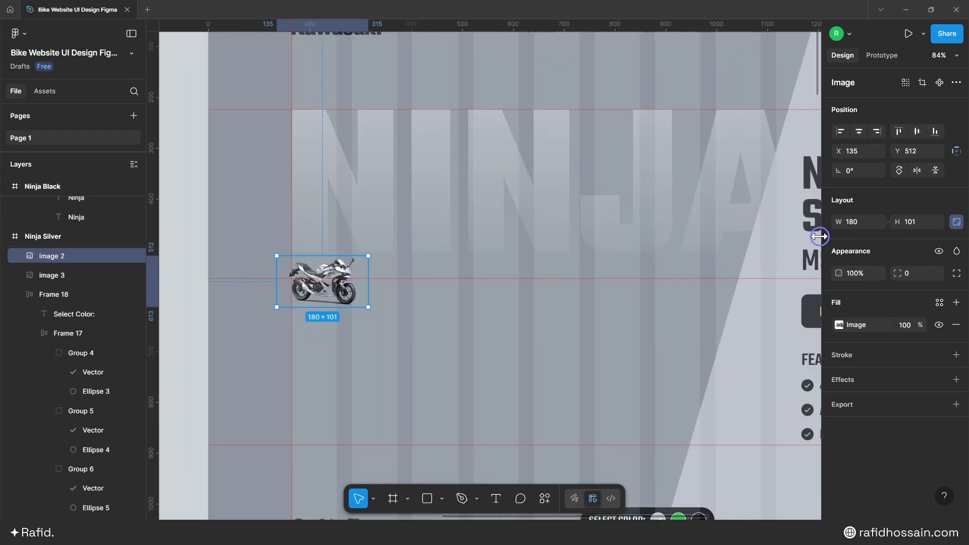
pyautogui.click(864, 220)
pyautogui.write('1306')
pyautogui.press('Return')
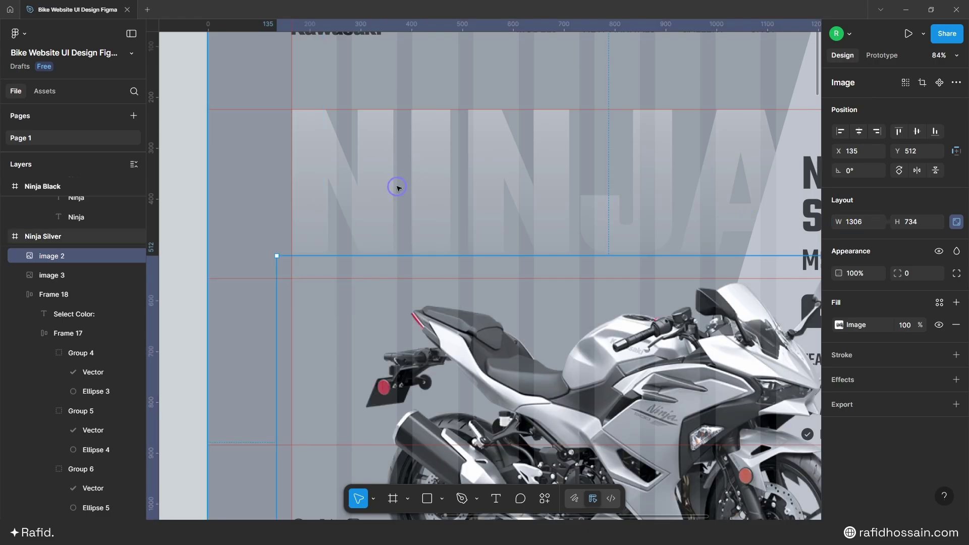
pyautogui.scroll(-3, 397, 187)
pyautogui.moveTo(518, 285); pyautogui.dragTo(468, 200)
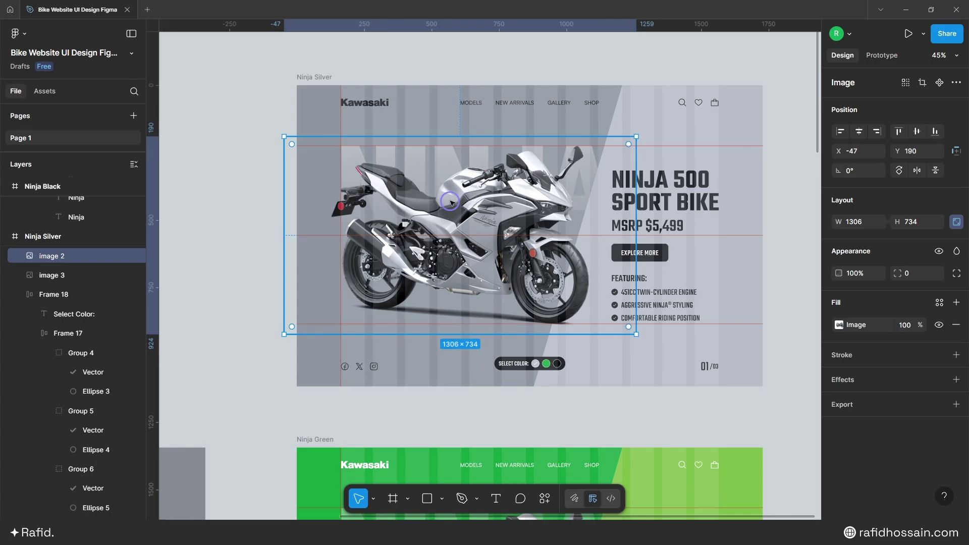
pyautogui.scroll(-2, 383, 190)
pyautogui.click(682, 173)
pyautogui.scroll(2, 523, 152)
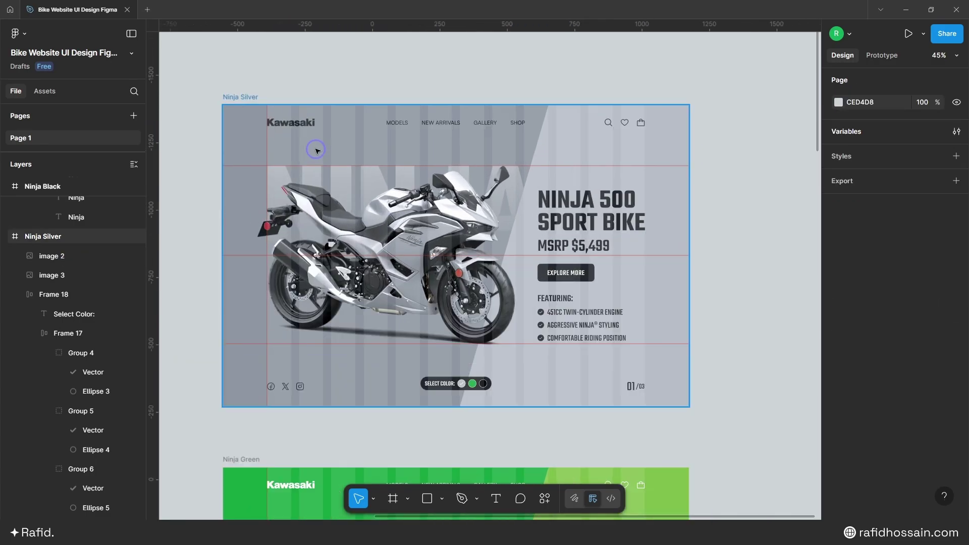
# - Unlock the Ninja Text layer in the Ninja Silver frame
pyautogui.scroll(-3, 81, 346)
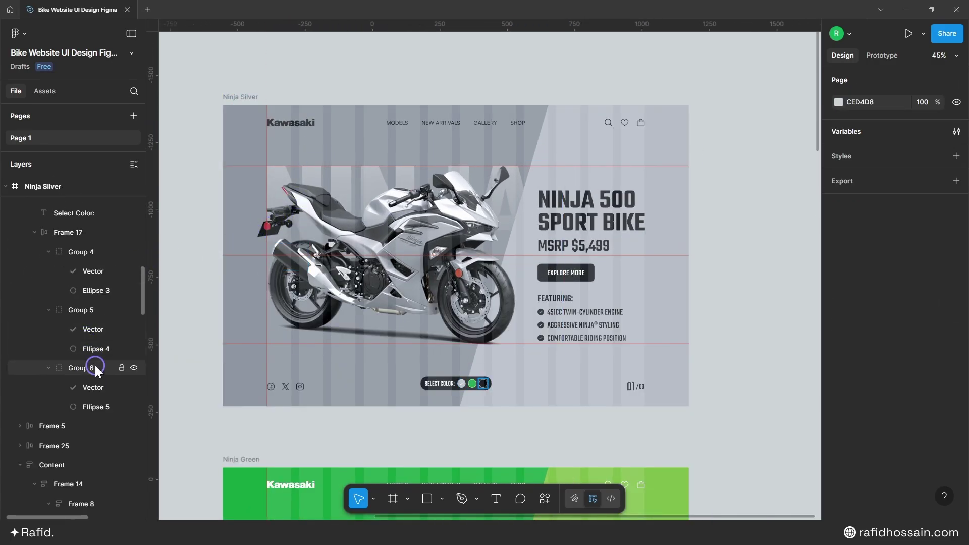
pyautogui.scroll(-5, 89, 404)
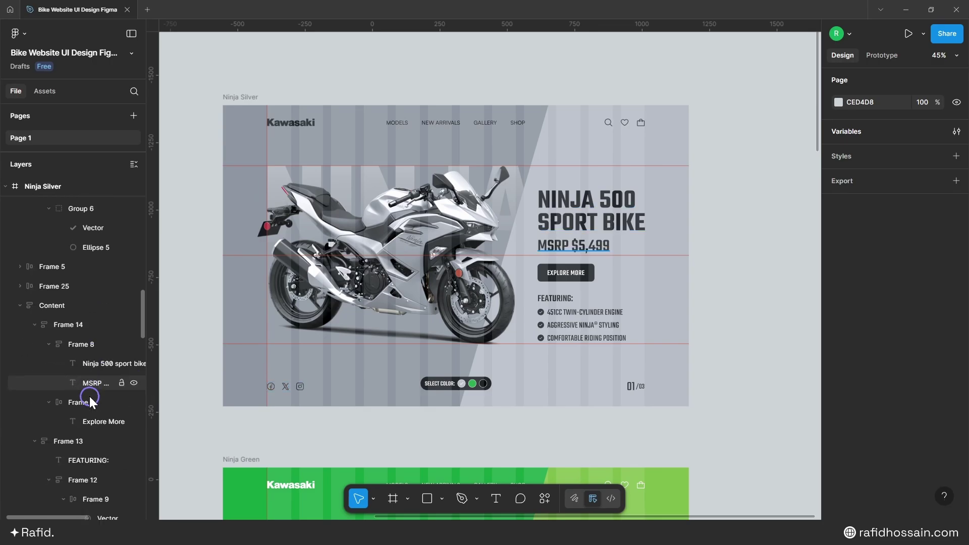
pyautogui.scroll(-10, 89, 395)
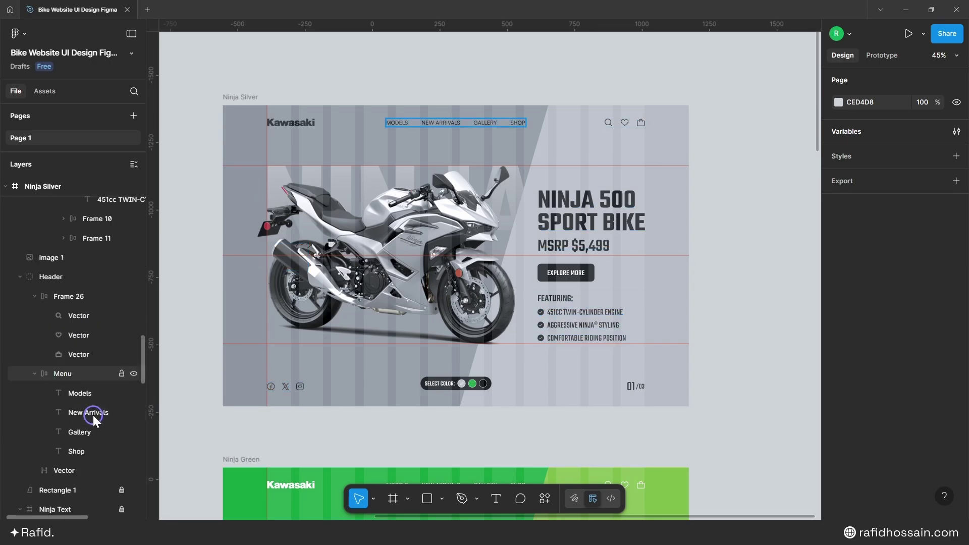
pyautogui.scroll(-3, 92, 414)
pyautogui.click(124, 401)
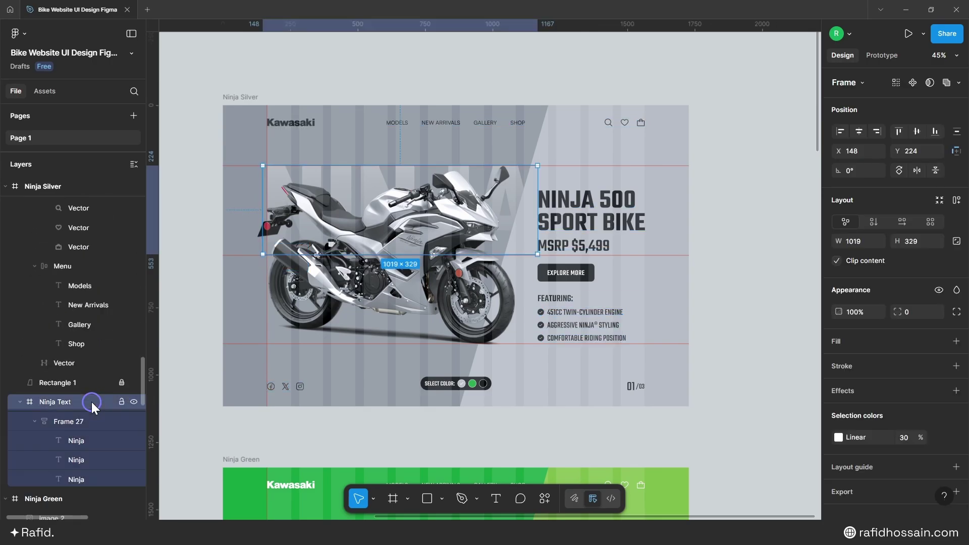
# - Move Frame 27 with the stacked Ninja words in Ninja Silver up to Y -870
pyautogui.click(104, 421)
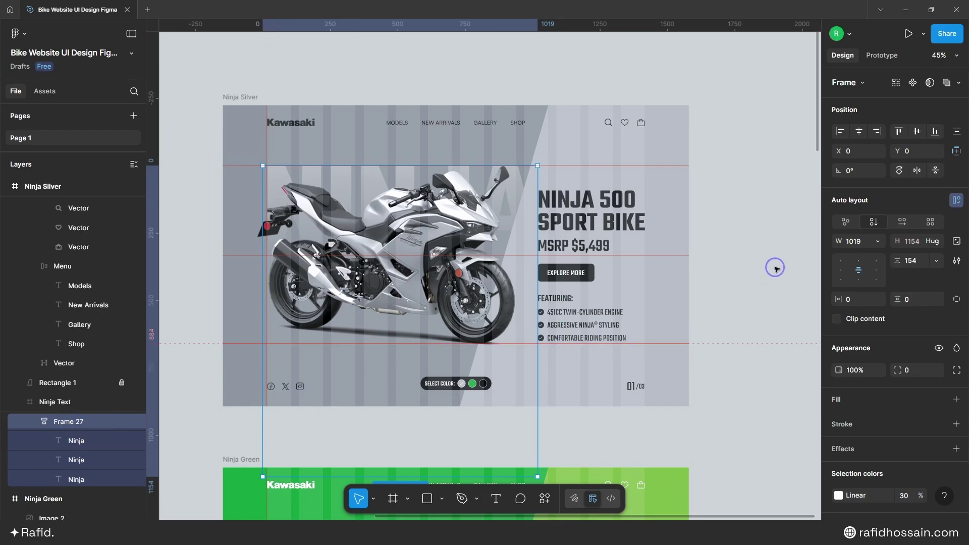
pyautogui.hotkey('shift', 'Up')
pyautogui.hotkey('shift', 'Up')
pyautogui.hotkey('shift', 'Up')
pyautogui.hotkey('shift', 'Up')
pyautogui.hotkey('shift', 'Up')
pyautogui.hotkey('shift', 'Up')
pyautogui.hotkey('shift', 'Up')
pyautogui.hotkey('shift', 'Up')
pyautogui.hotkey('shift', 'Up')
pyautogui.hotkey('shift', 'Up')
pyautogui.hotkey('shift', 'Up')
pyautogui.hotkey('shift', 'Up')
pyautogui.hotkey('shift', 'Up')
pyautogui.hotkey('shift', 'Up')
pyautogui.hotkey('shift', 'Up')
pyautogui.hotkey('shift', 'Up')
pyautogui.hotkey('shift', 'Up')
pyautogui.hotkey('shift', 'Up')
pyautogui.hotkey('shift', 'Up')
pyautogui.hotkey('shift', 'Up')
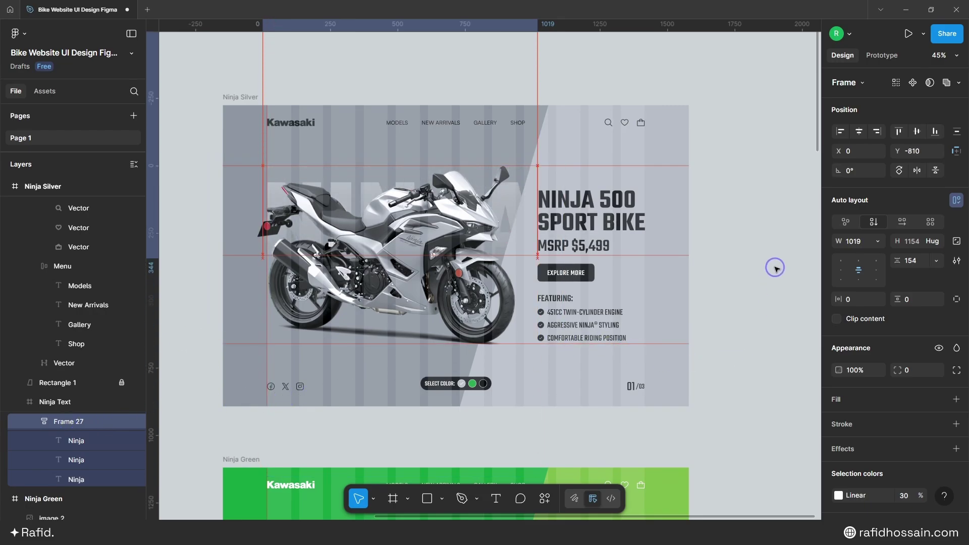
pyautogui.hotkey('shift', 'Up')
pyautogui.hotkey('shift', 'Up')
pyautogui.hotkey('shift', 'Up')
pyautogui.hotkey('shift', 'Up')
pyautogui.hotkey('shift', 'Up')
pyautogui.hotkey('shift', 'Up')
pyautogui.scroll(10, 404, 179)
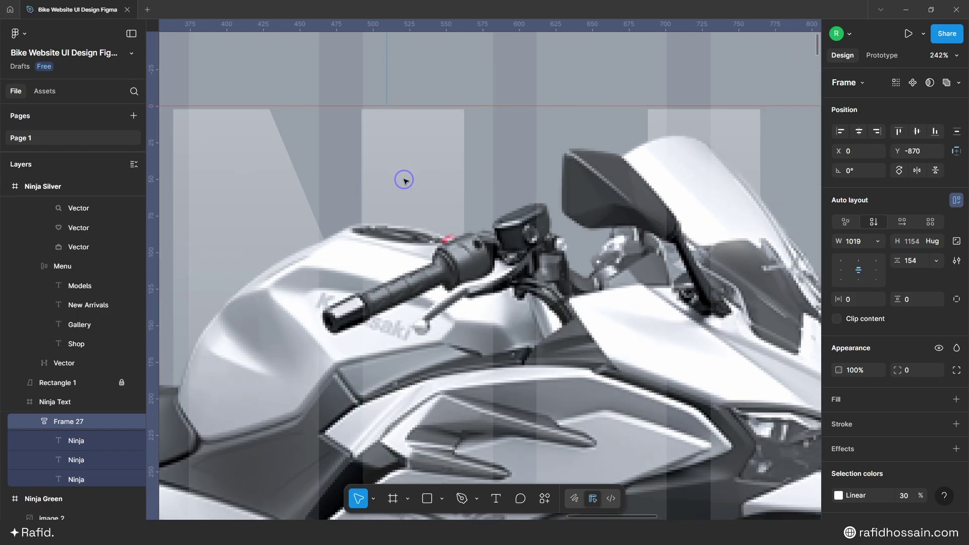
pyautogui.scroll(-10, 404, 180)
pyautogui.click(461, 91)
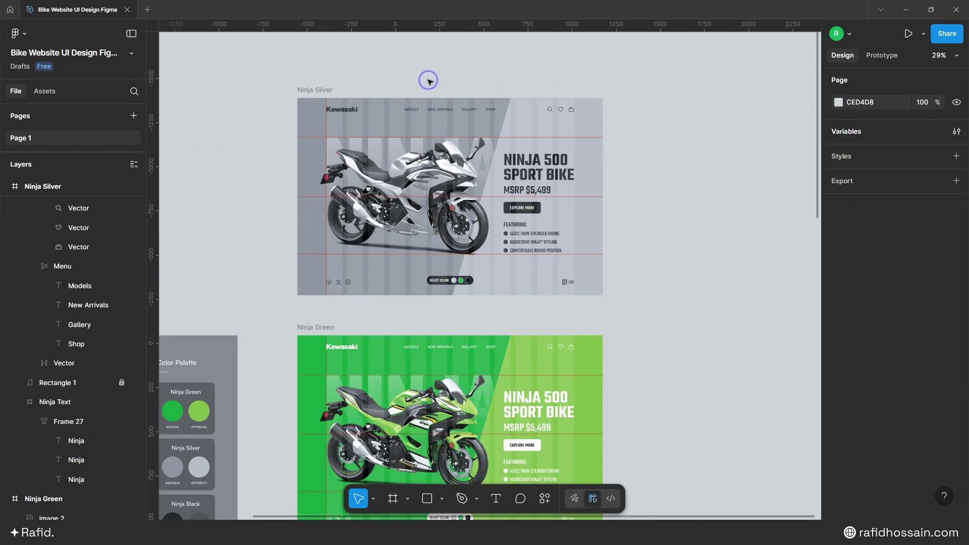
# - Add a prototype connection from the green swatch in Ninja Silver to the Ninja Green frame, navigating on click
pyautogui.scroll(-4, 450, 74)
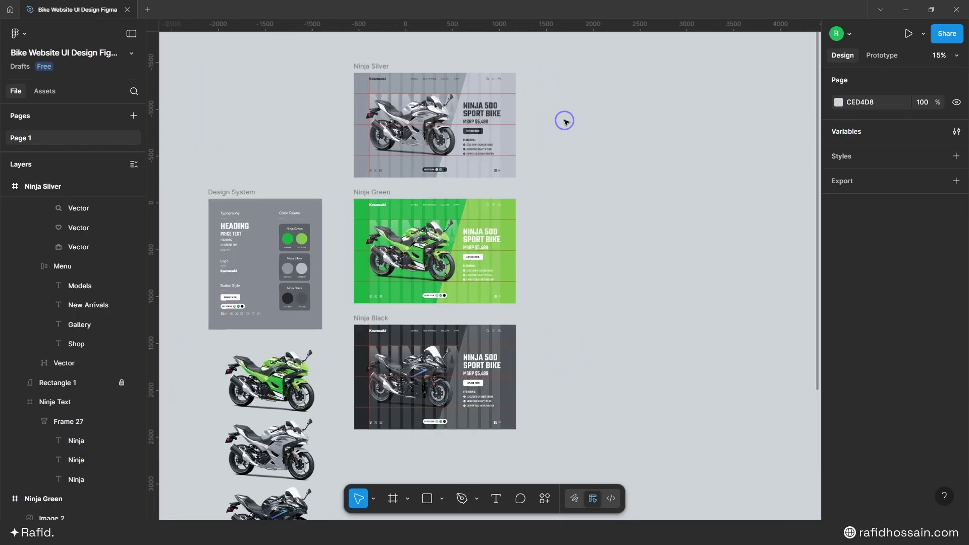
pyautogui.scroll(2, 555, 121)
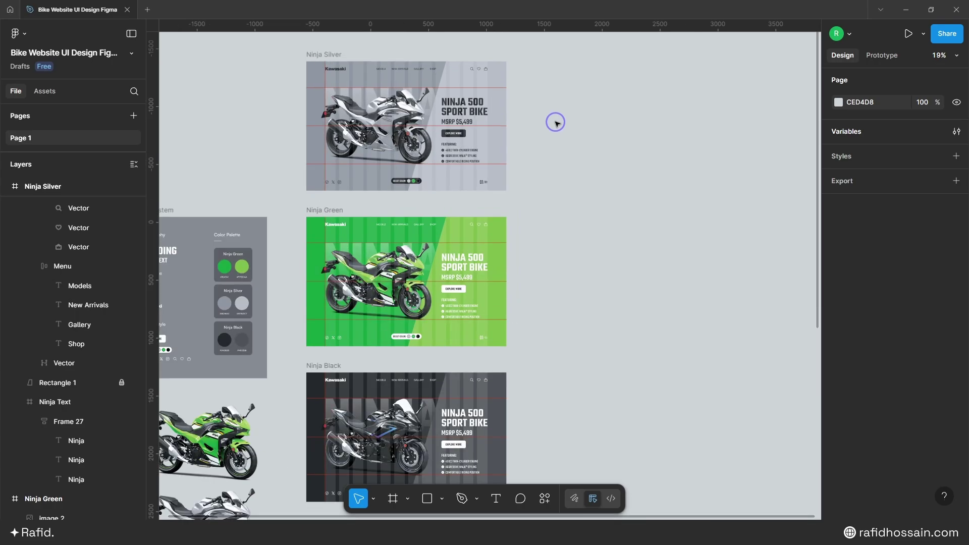
pyautogui.click(337, 55)
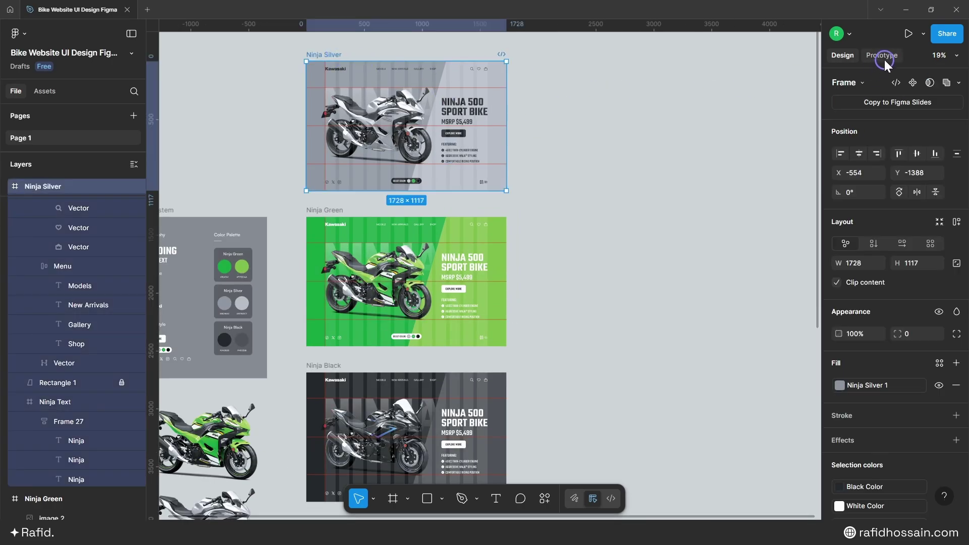
pyautogui.click(882, 56)
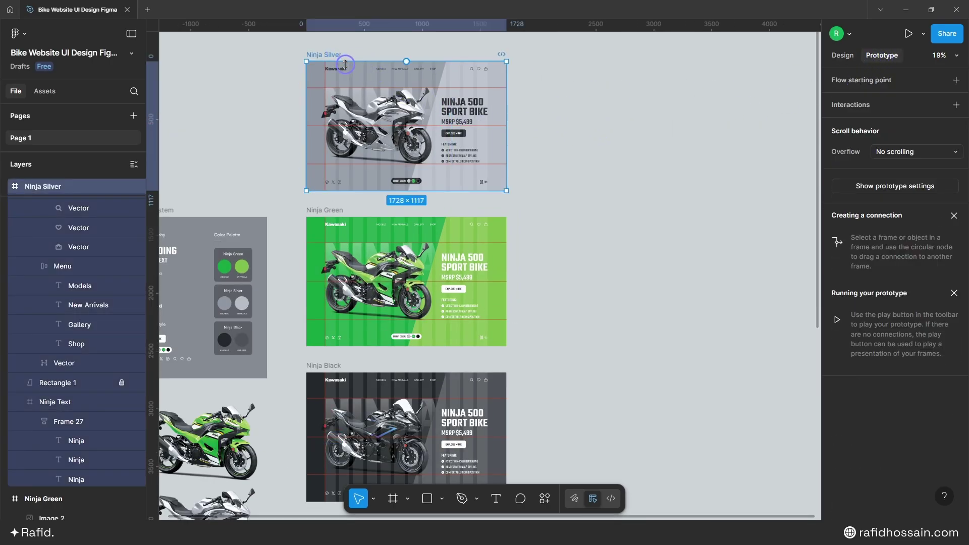
pyautogui.scroll(5, 372, 97)
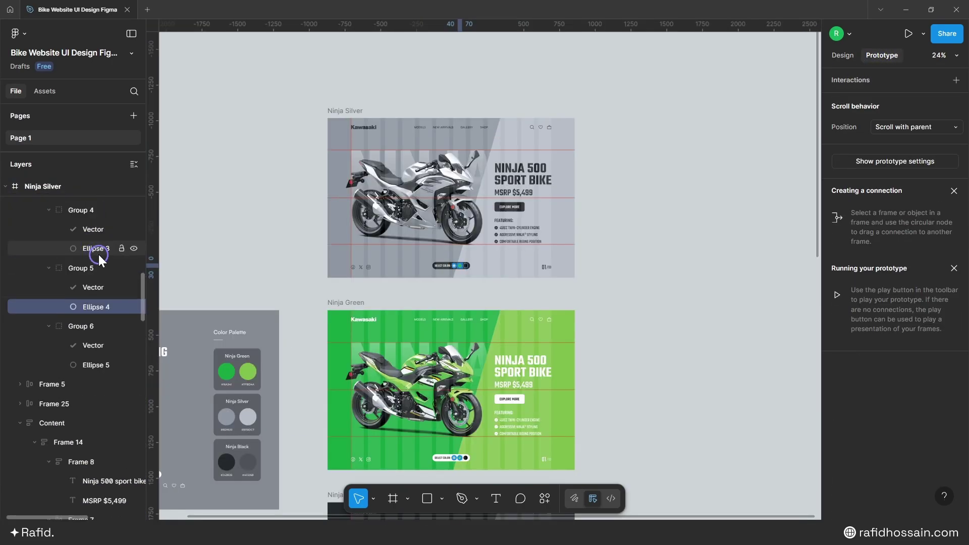
pyautogui.click(96, 268)
pyautogui.scroll(5, 461, 263)
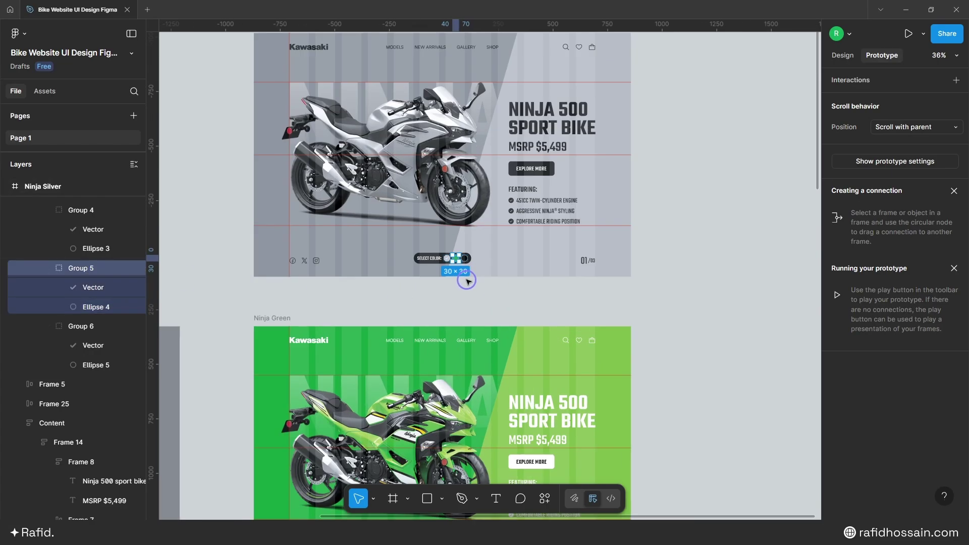
pyautogui.moveTo(447, 248); pyautogui.dragTo(441, 372)
pyautogui.scroll(-3, 569, 295)
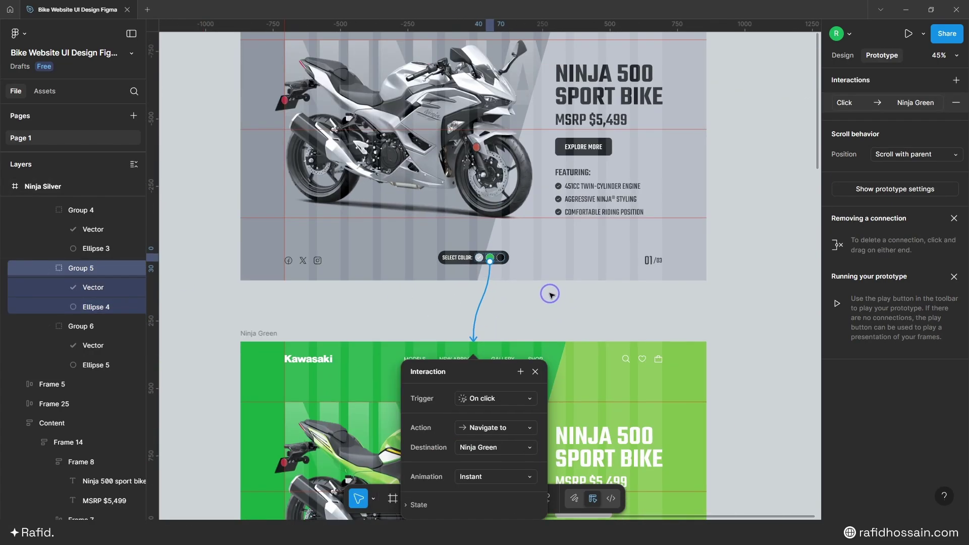
# - Set the green swatch interaction's animation to Smart animate with a Custom spring curve
pyautogui.scroll(-3, 549, 294)
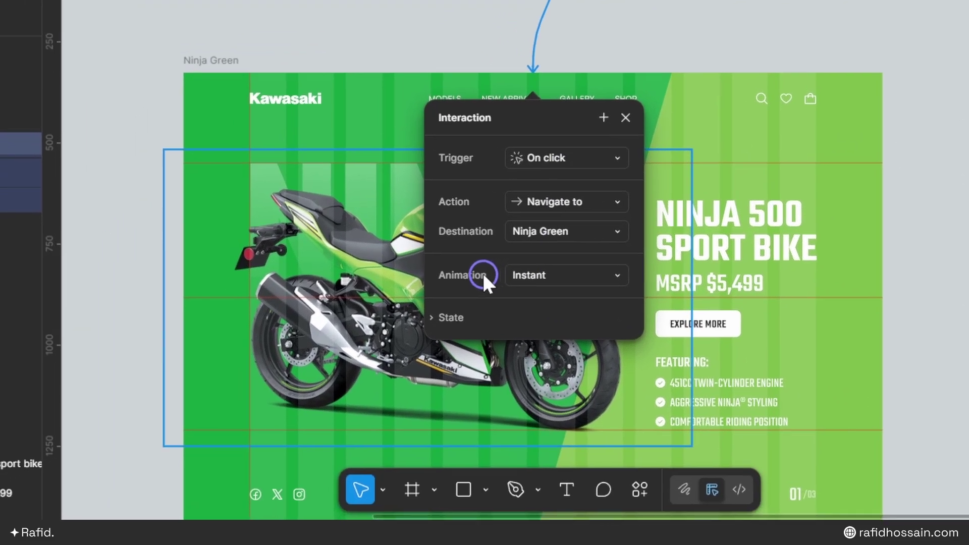
pyautogui.click(525, 275)
pyautogui.click(488, 304)
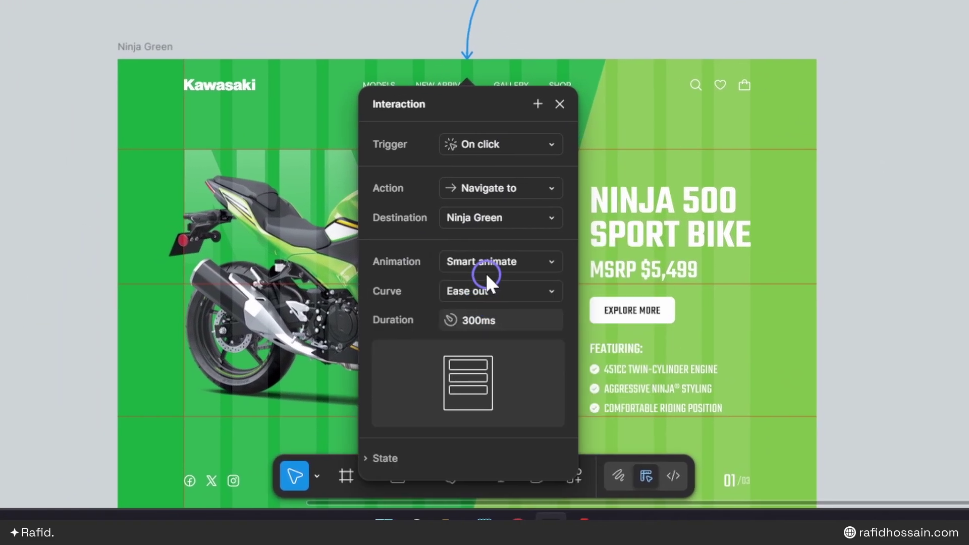
pyautogui.click(476, 291)
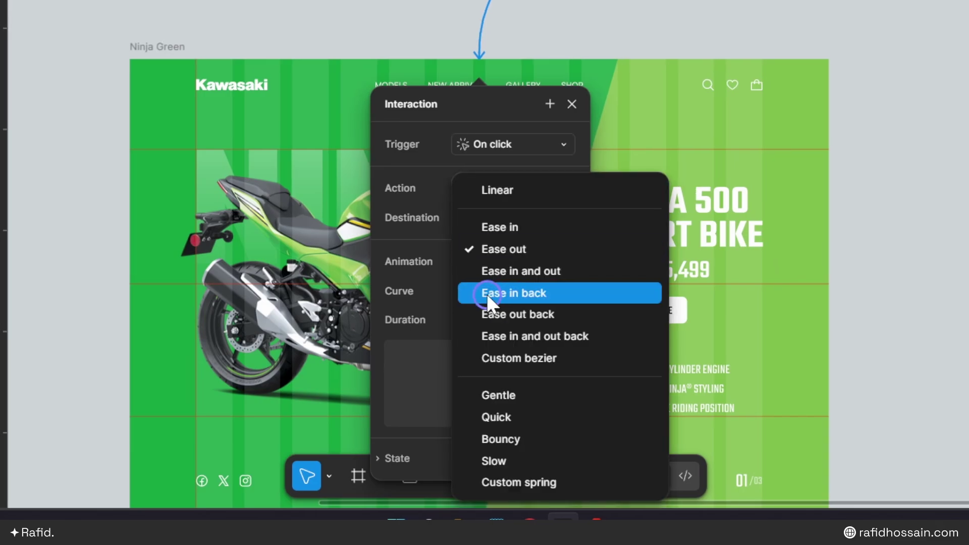
pyautogui.click(517, 482)
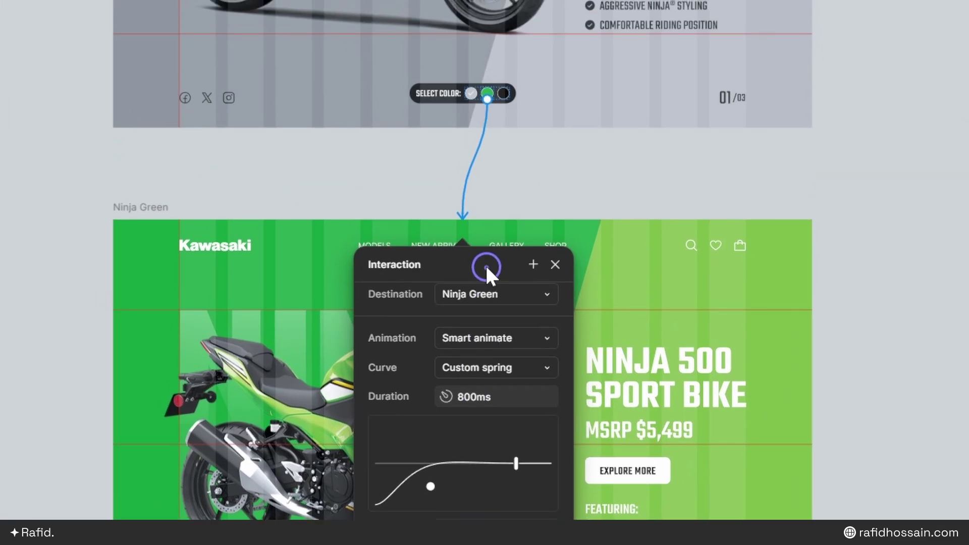
# - Give the green swatch interaction's custom spring a stiffness of 40, damping of 10 and duration of 1200ms
pyautogui.moveTo(472, 104); pyautogui.dragTo(576, 26)
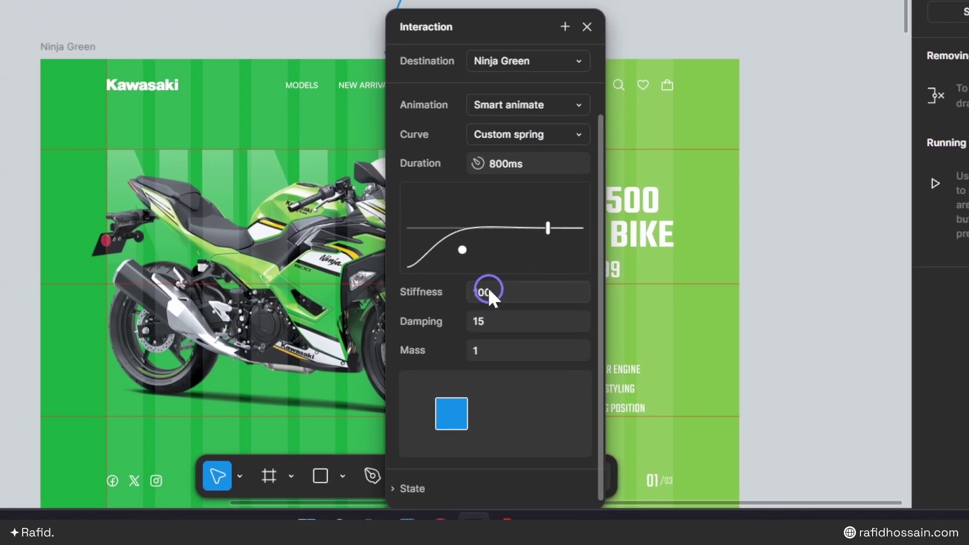
pyautogui.click(487, 291)
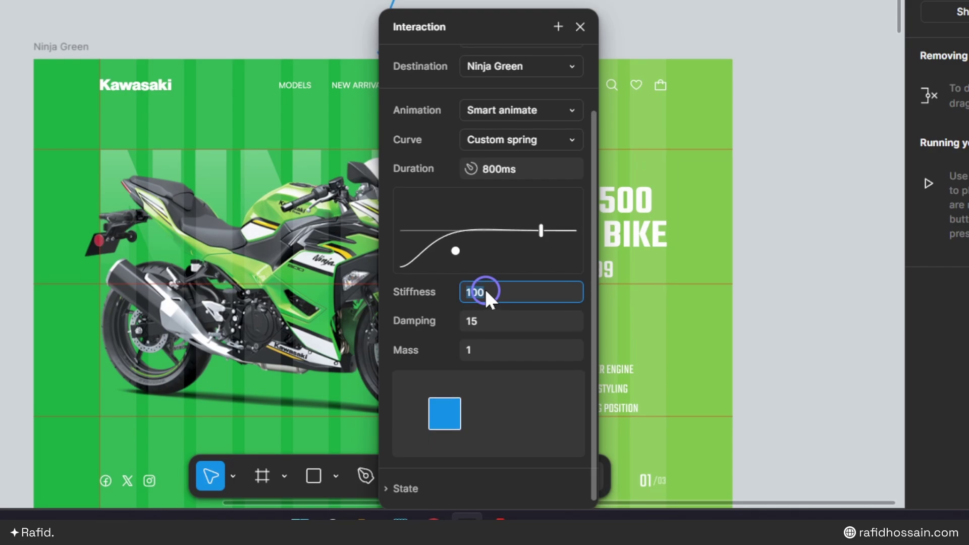
pyautogui.write('40')
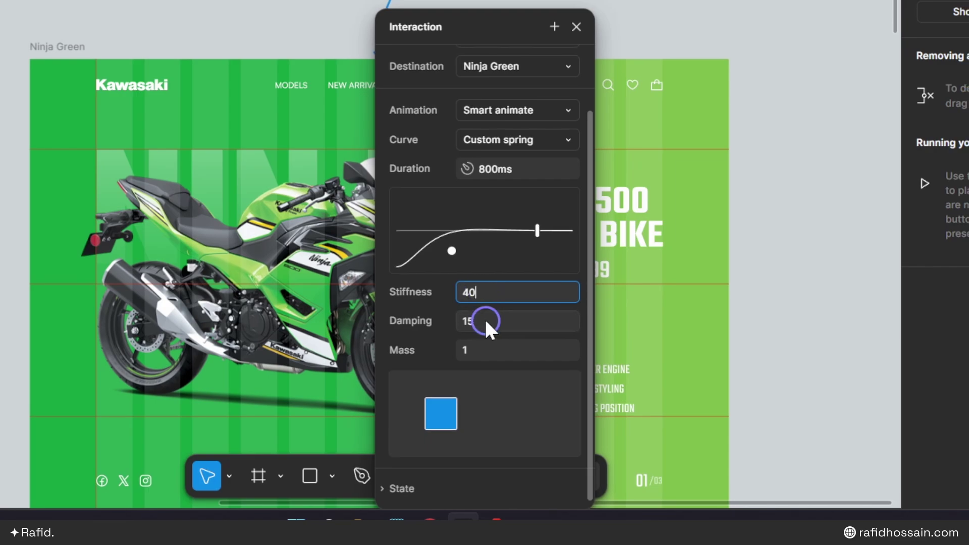
pyautogui.click(490, 321)
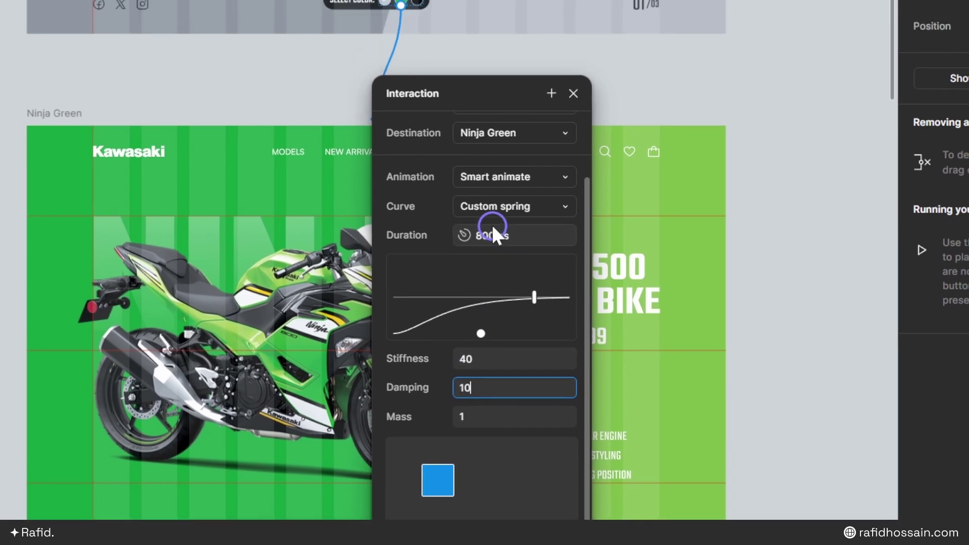
pyautogui.click(493, 169)
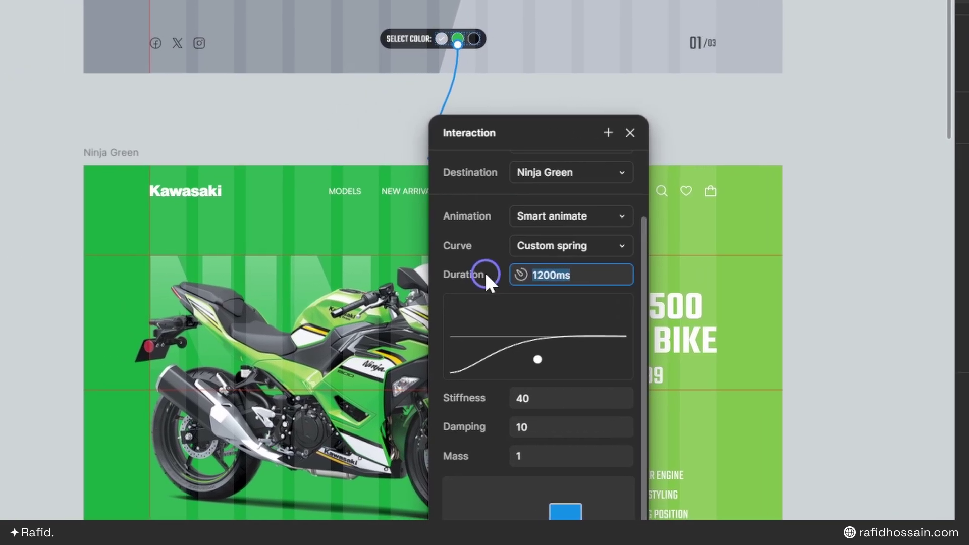
pyautogui.click(427, 271)
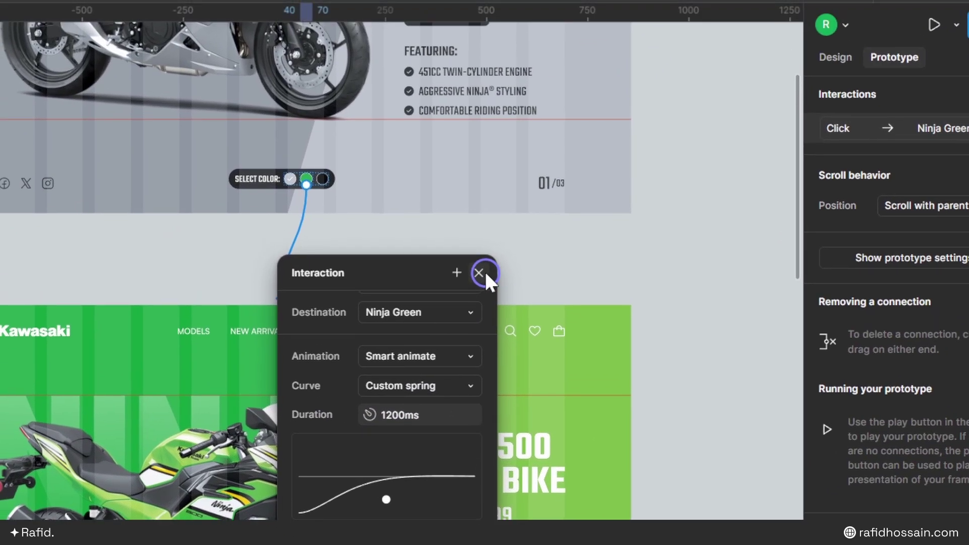
pyautogui.click(551, 146)
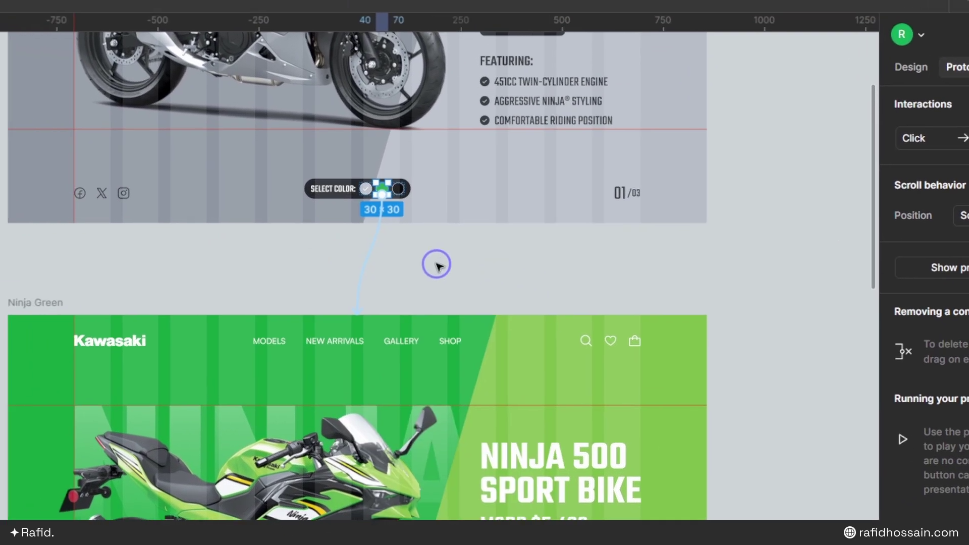
# - Add a prototype connection from the black swatch in Ninja Green to the Ninja Black frame, navigating on click
pyautogui.scroll(-3, 407, 263)
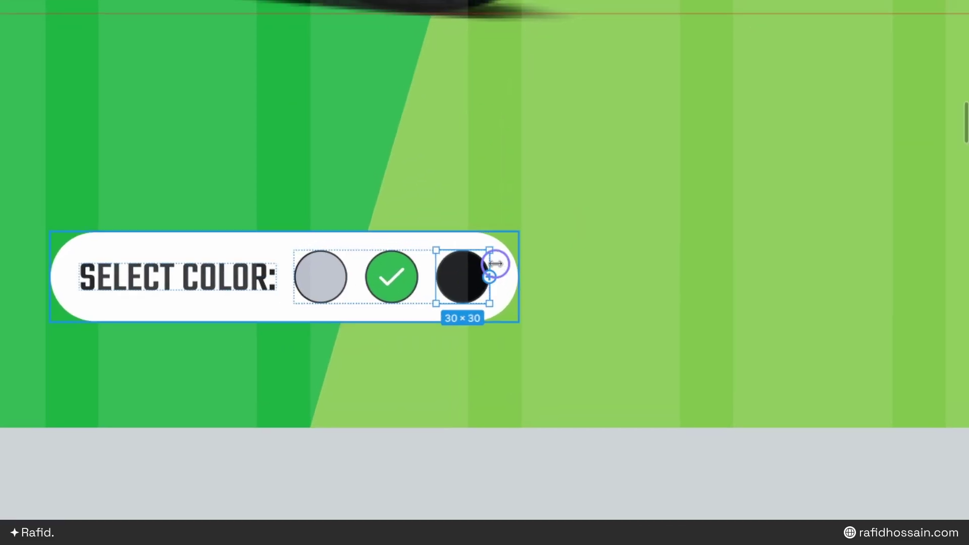
pyautogui.scroll(-5, 495, 264)
pyautogui.moveTo(488, 268); pyautogui.dragTo(484, 305)
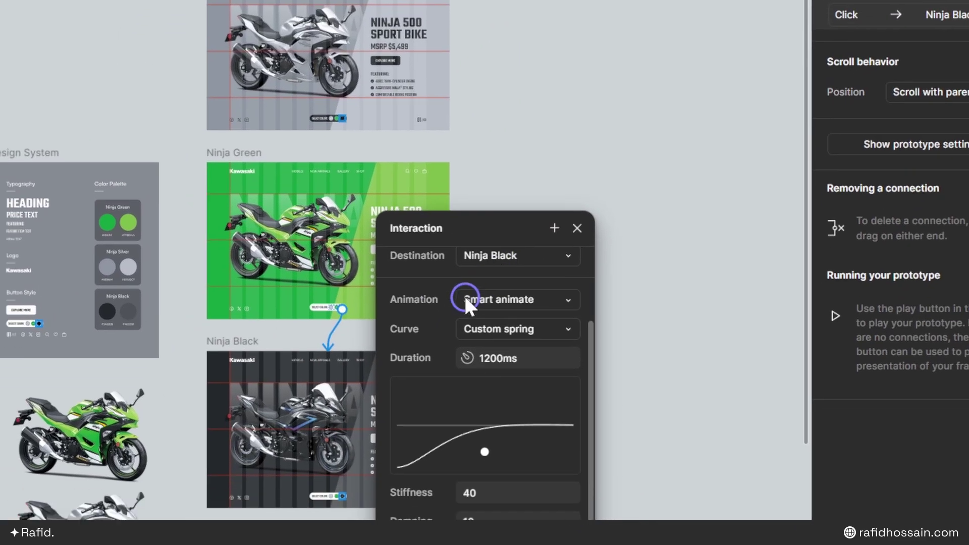
pyautogui.scroll(3, 465, 301)
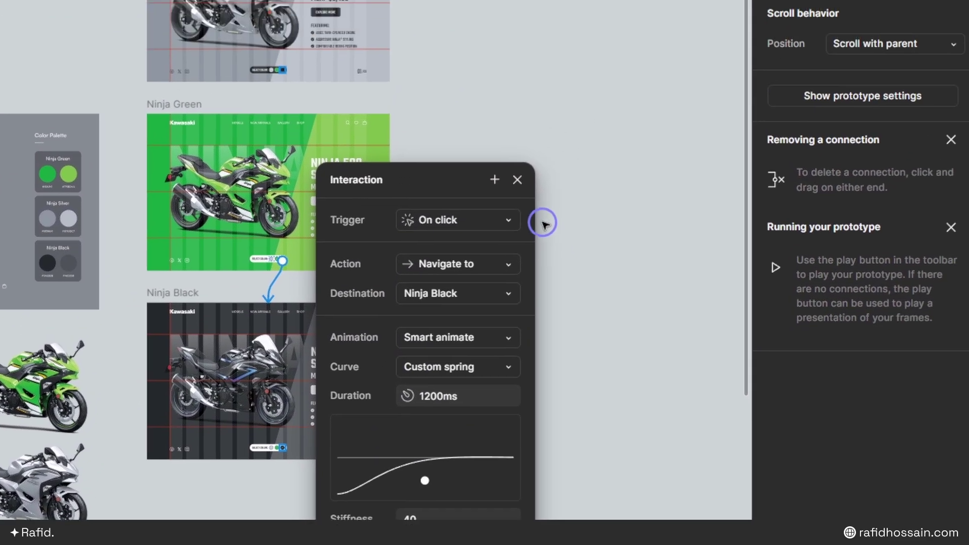
# - Add a prototype connection from the green swatch in Ninja Black to the Ninja Green frame, navigating on click with Smart animate
pyautogui.click(618, 96)
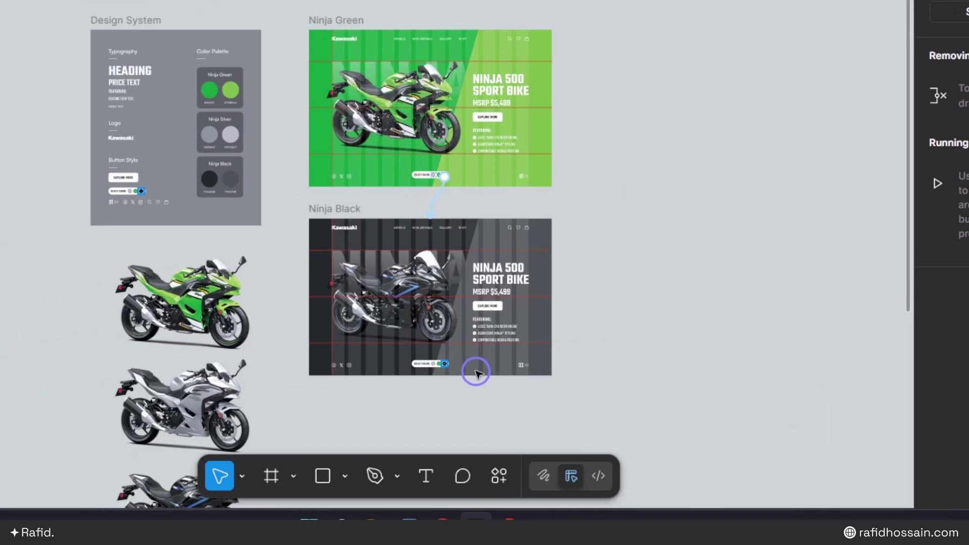
pyautogui.scroll(8, 460, 371)
pyautogui.keyDown('ctrl'); pyautogui.click(391, 329); pyautogui.keyUp('ctrl')
pyautogui.scroll(-3, 371, 401)
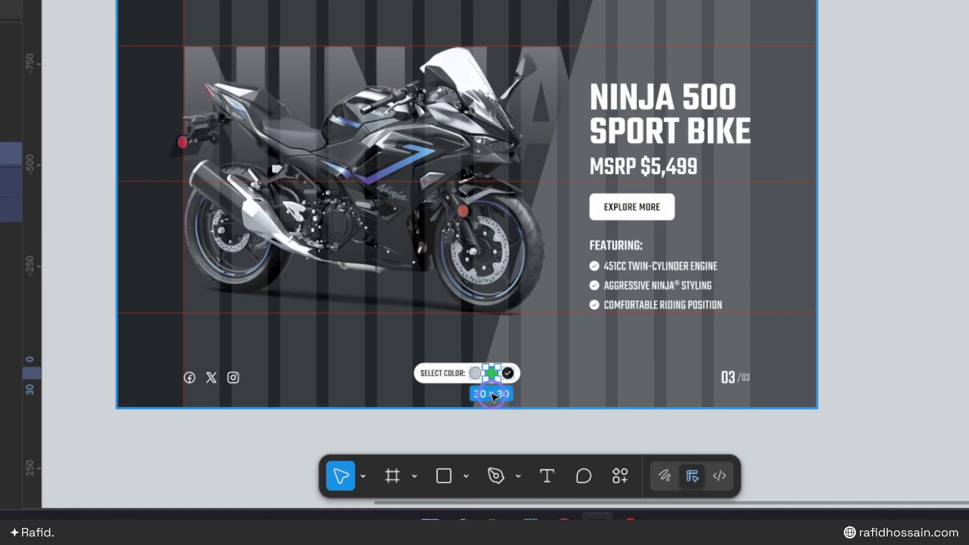
pyautogui.moveTo(492, 396); pyautogui.dragTo(479, 108)
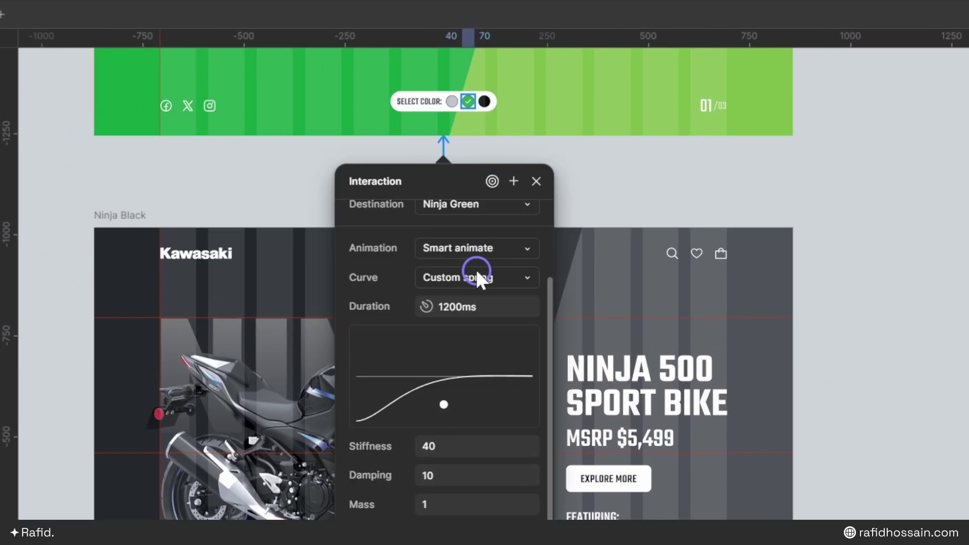
pyautogui.scroll(3, 482, 275)
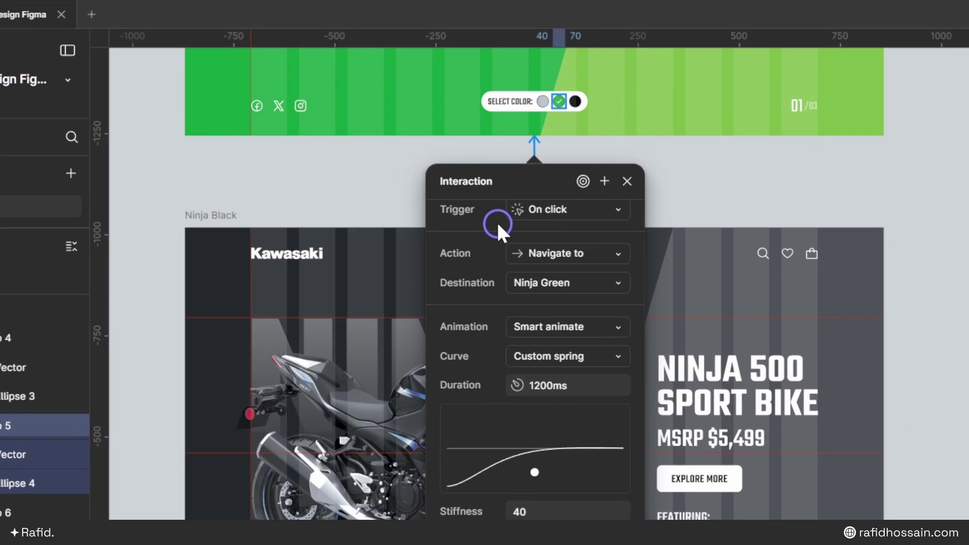
pyautogui.click(607, 112)
# - Add a prototype connection from the silver swatch in Ninja Green to the Ninja Silver frame, navigating on click with Smart animate
pyautogui.scroll(5, 486, 323)
pyautogui.scroll(3, 475, 353)
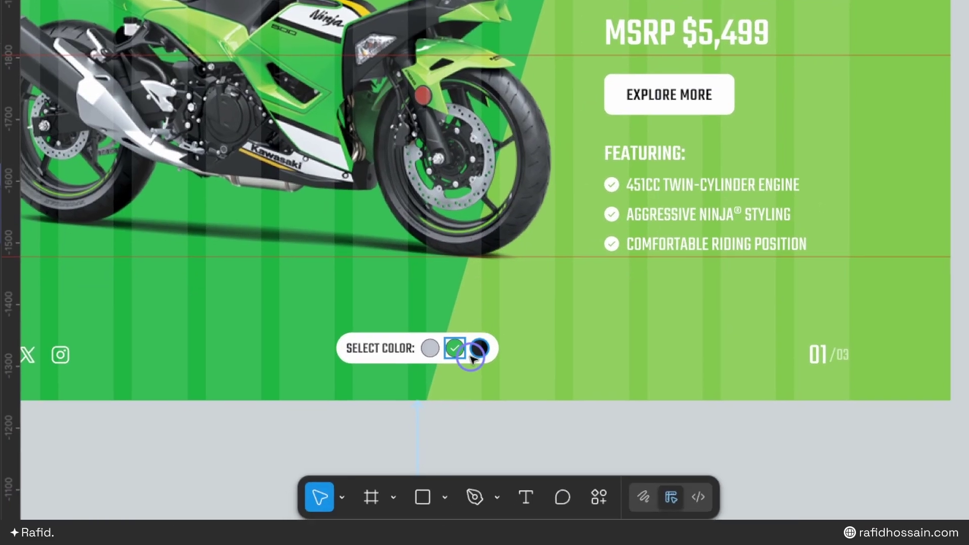
pyautogui.click(430, 348)
pyautogui.scroll(-5, 482, 331)
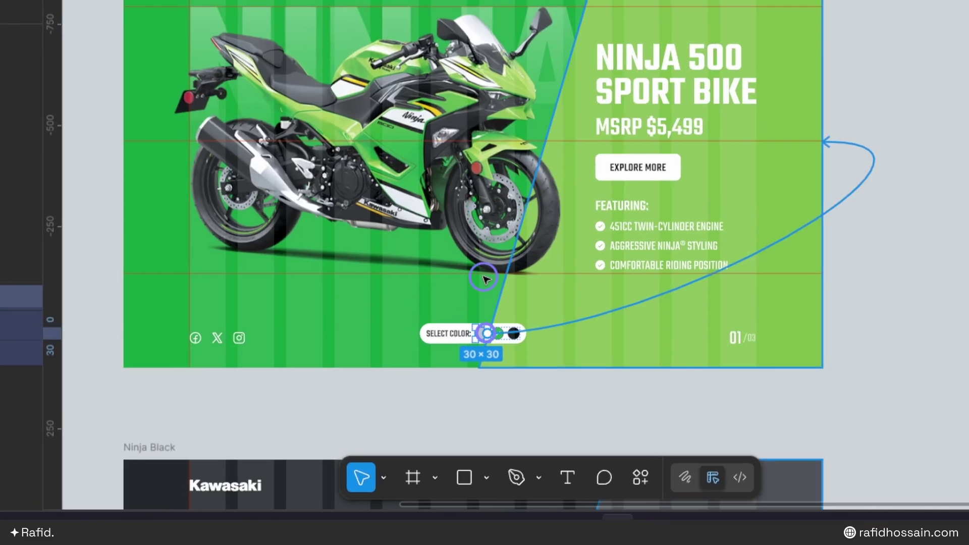
pyautogui.moveTo(483, 277); pyautogui.dragTo(488, 83)
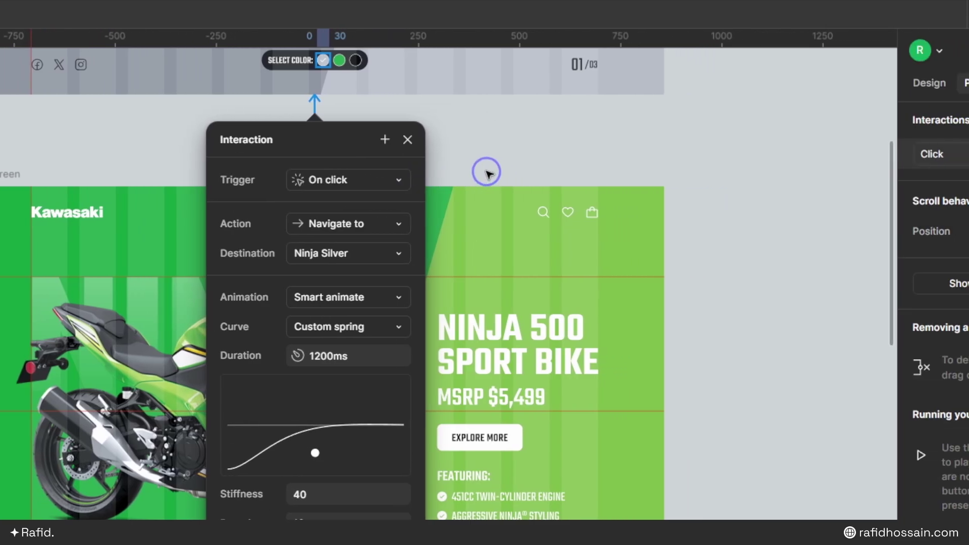
pyautogui.scroll(8, 486, 171)
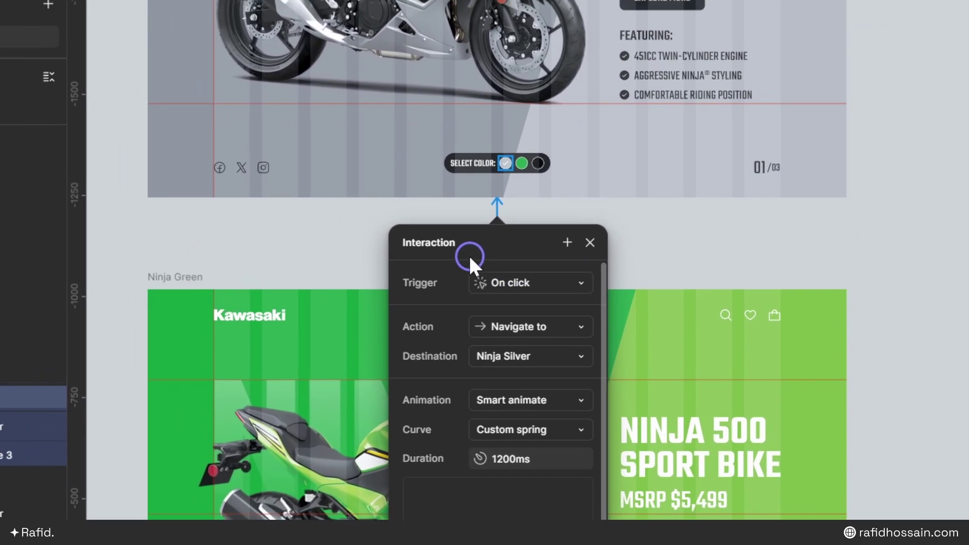
pyautogui.moveTo(469, 254); pyautogui.dragTo(647, 47)
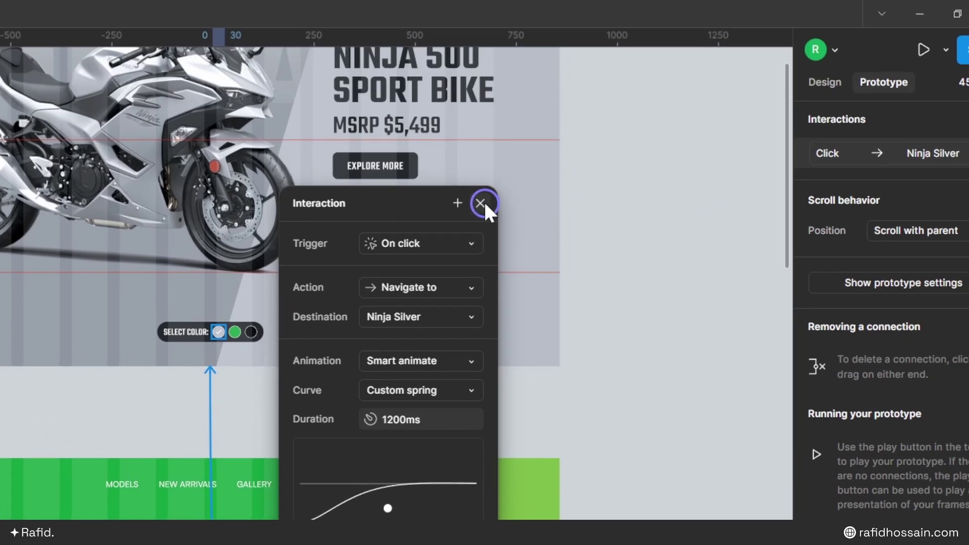
pyautogui.click(479, 203)
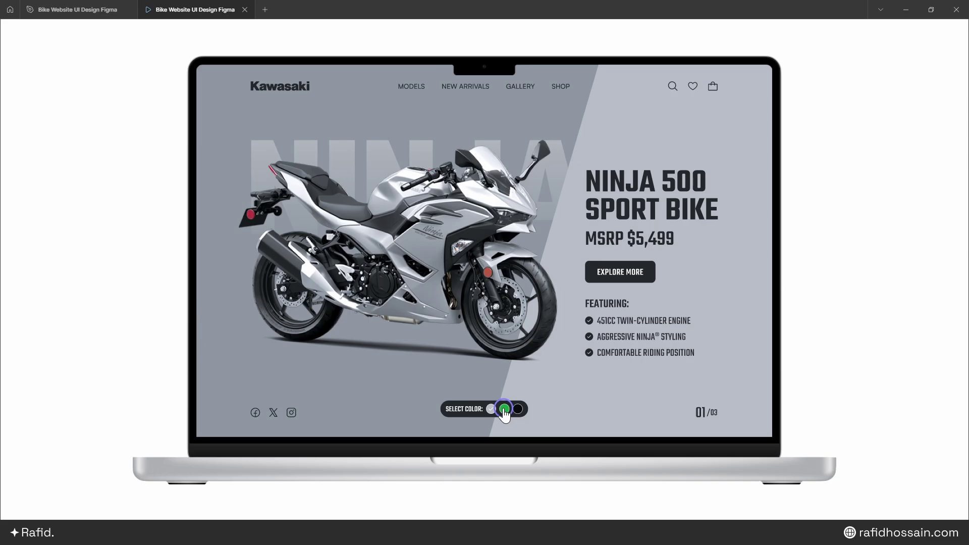
# - Test the swatch transitions in the prototype preview by switching from silver to green, to black and back to green
pyautogui.click(504, 409)
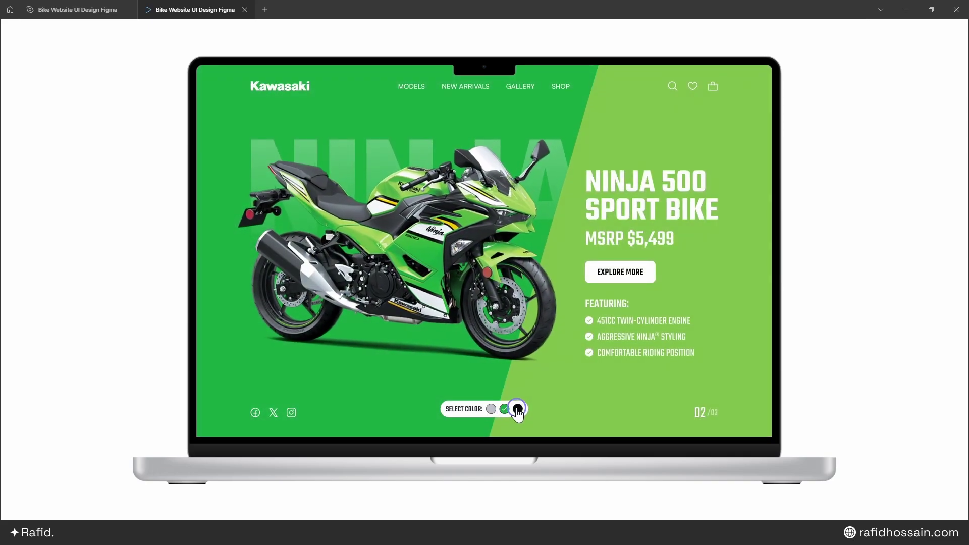
pyautogui.click(518, 410)
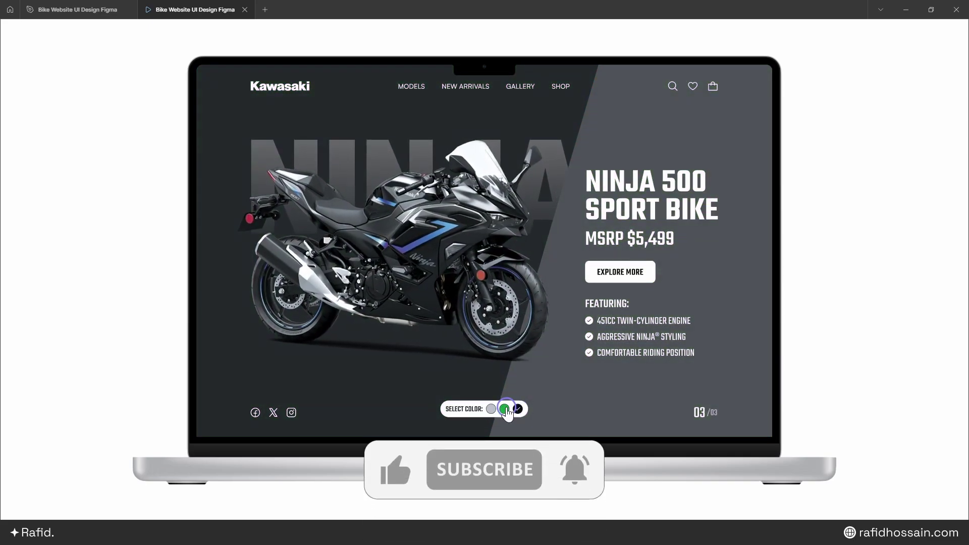
pyautogui.click(504, 409)
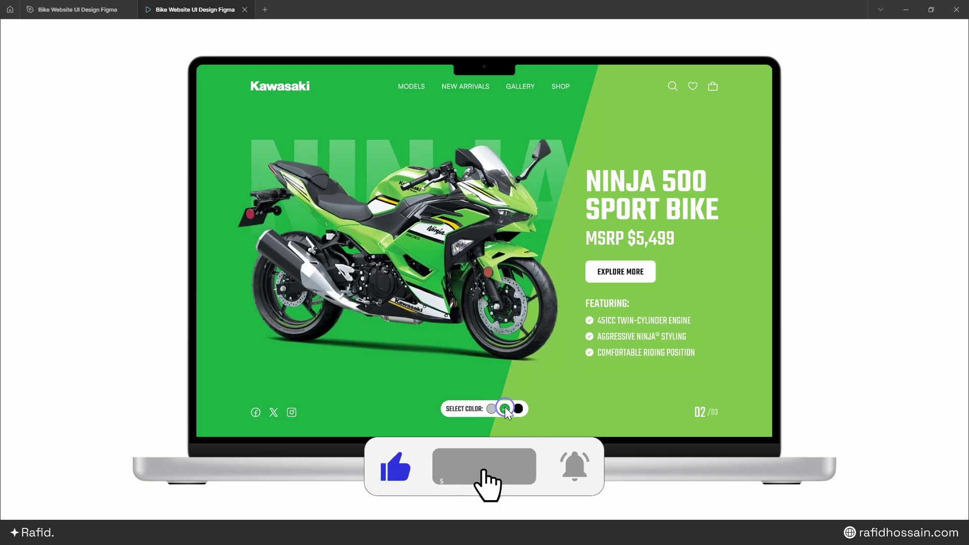